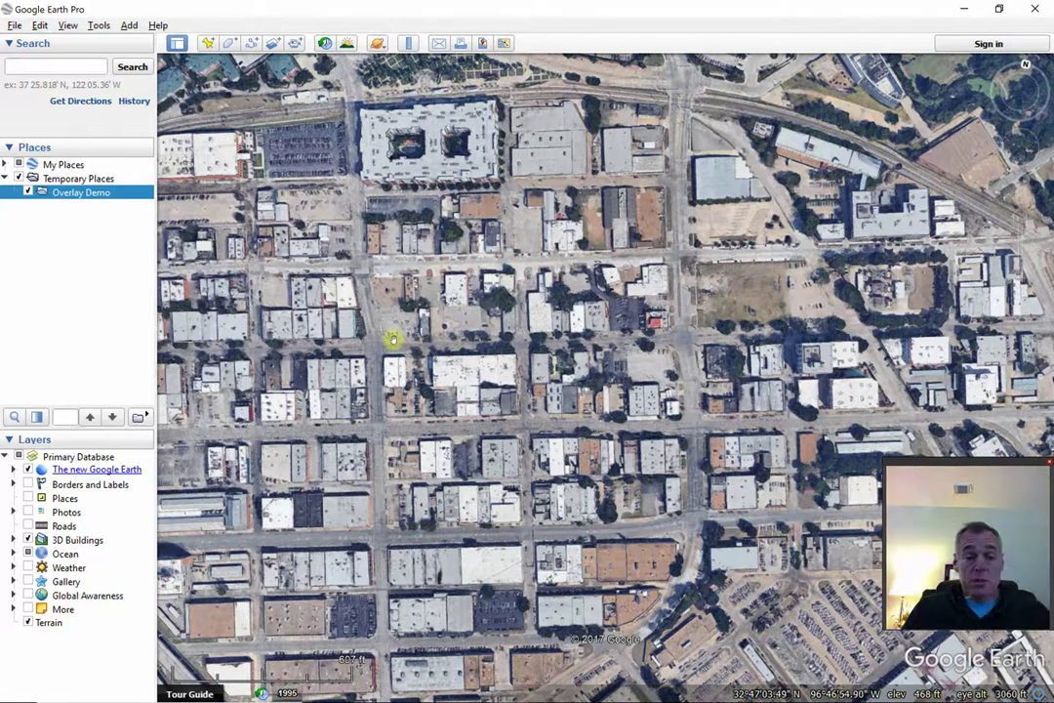
# Step: Start a new polygon in the Overlay Demo folder and name it Coverage Area
pyautogui.click(230, 45)
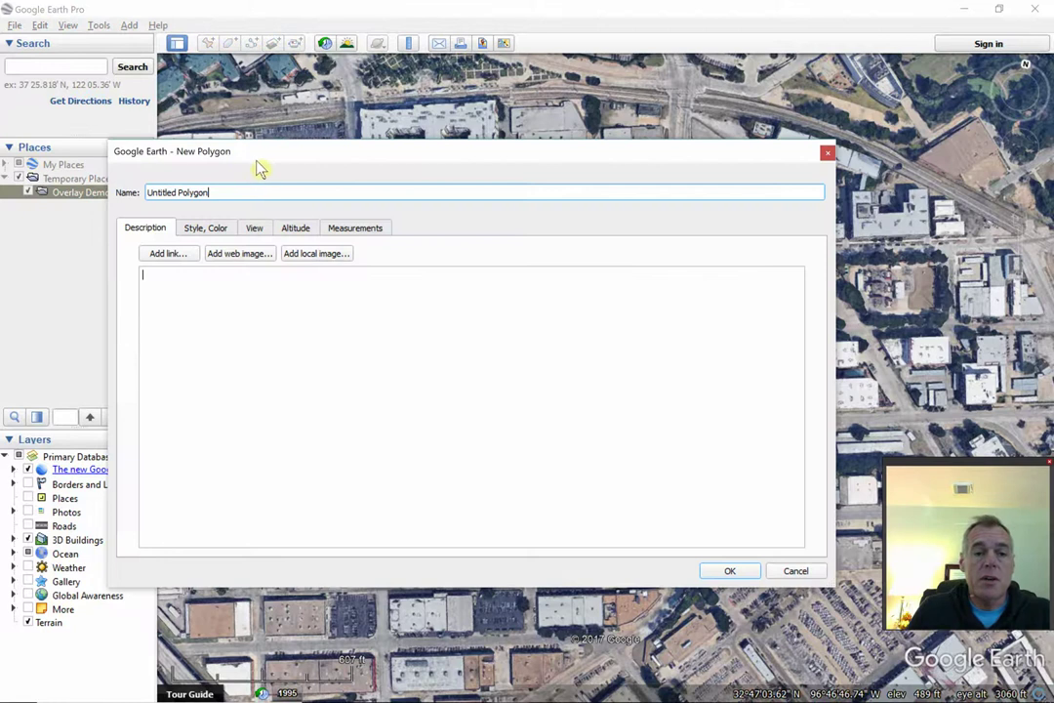
pyautogui.moveTo(260, 168); pyautogui.dragTo(264, 443)
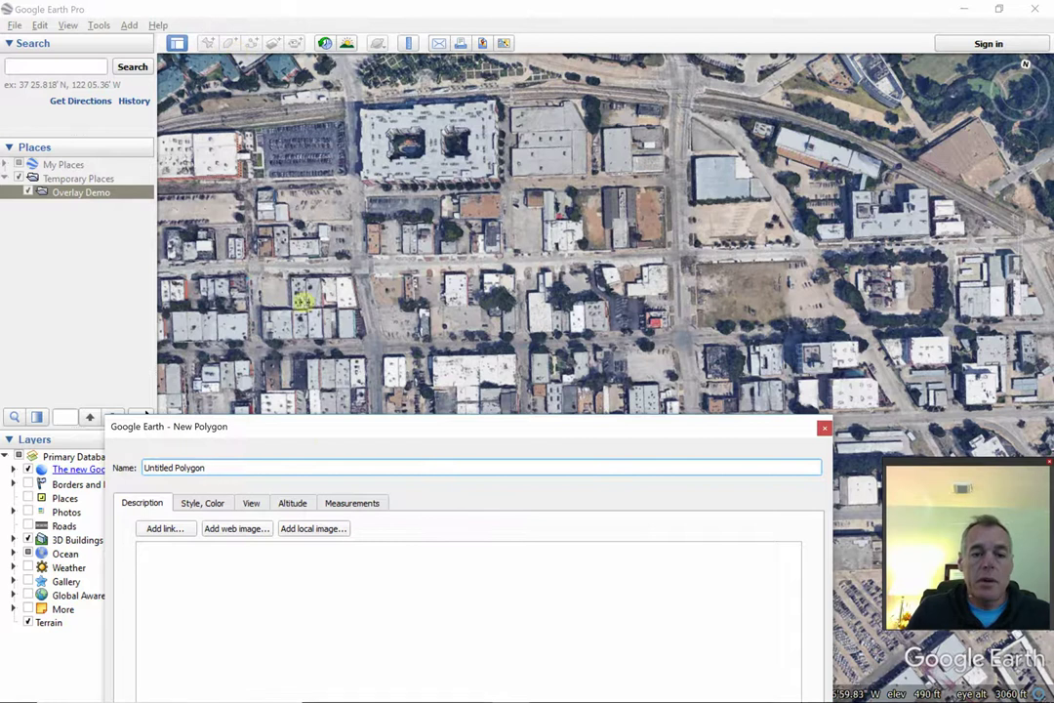
pyautogui.moveTo(325, 431); pyautogui.dragTo(329, 466)
pyautogui.moveTo(224, 502); pyautogui.dragTo(148, 502)
pyautogui.write('C')
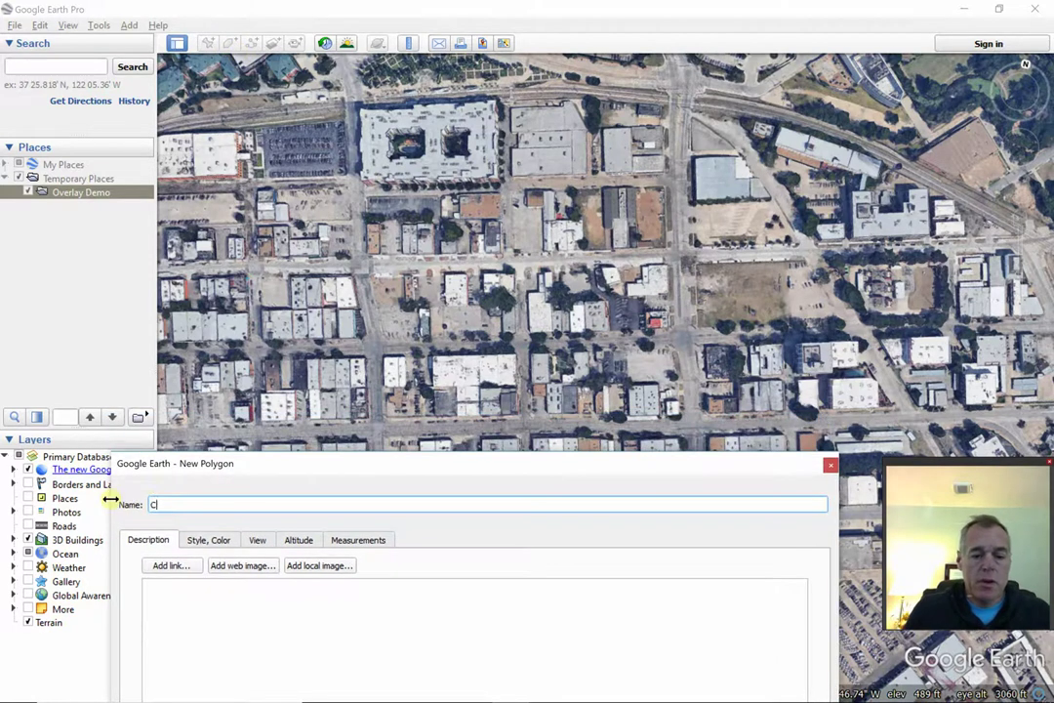
pyautogui.write('overage Aea')
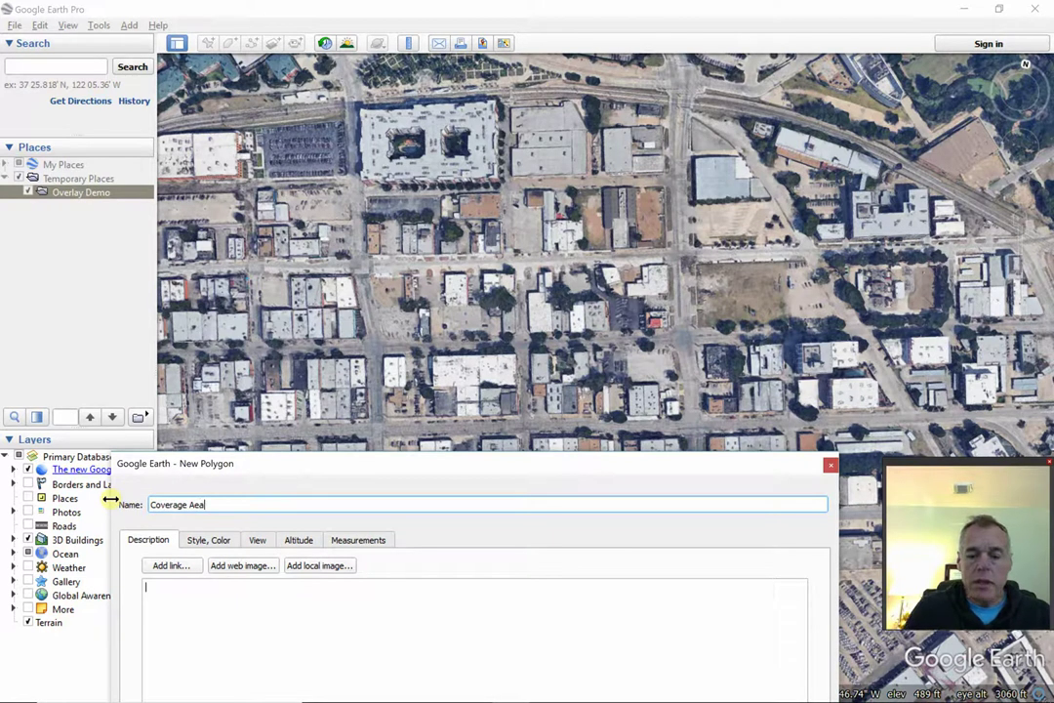
pyautogui.press('BackSpace')
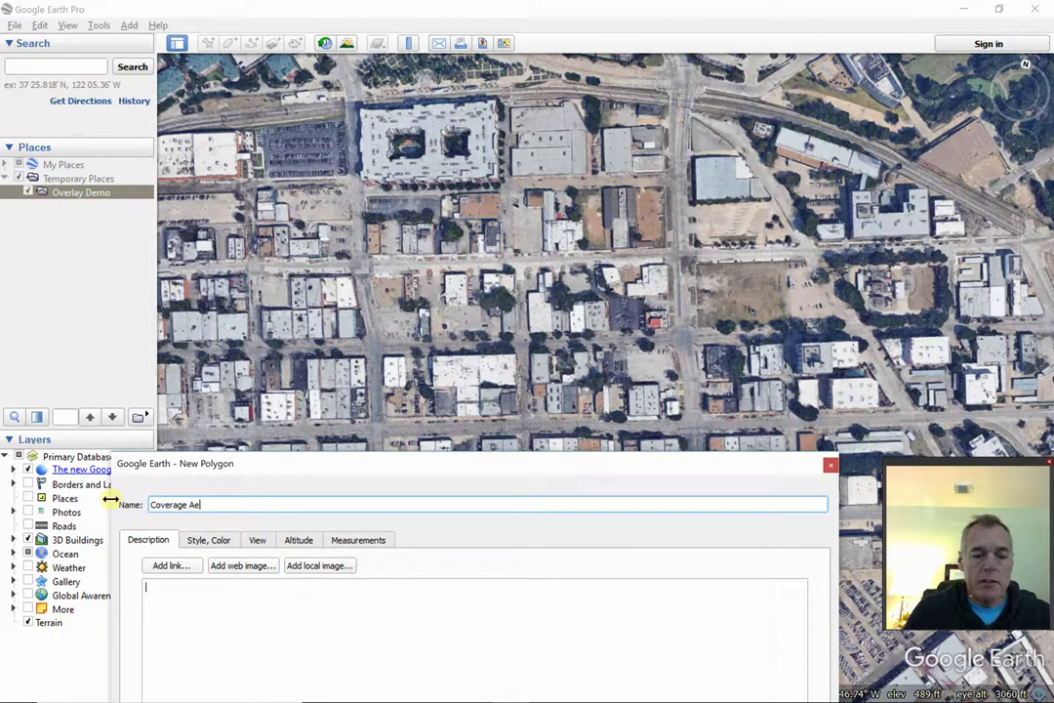
pyautogui.write('r')
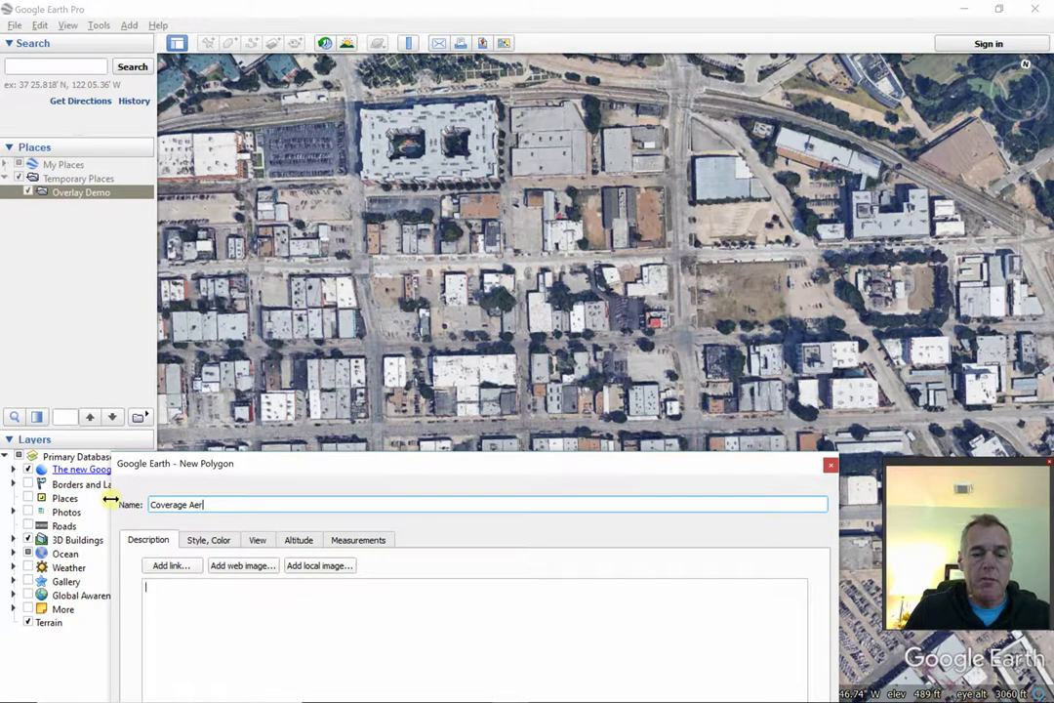
pyautogui.press('BackSpace')
pyautogui.press('BackSpace')
pyautogui.write('rea')
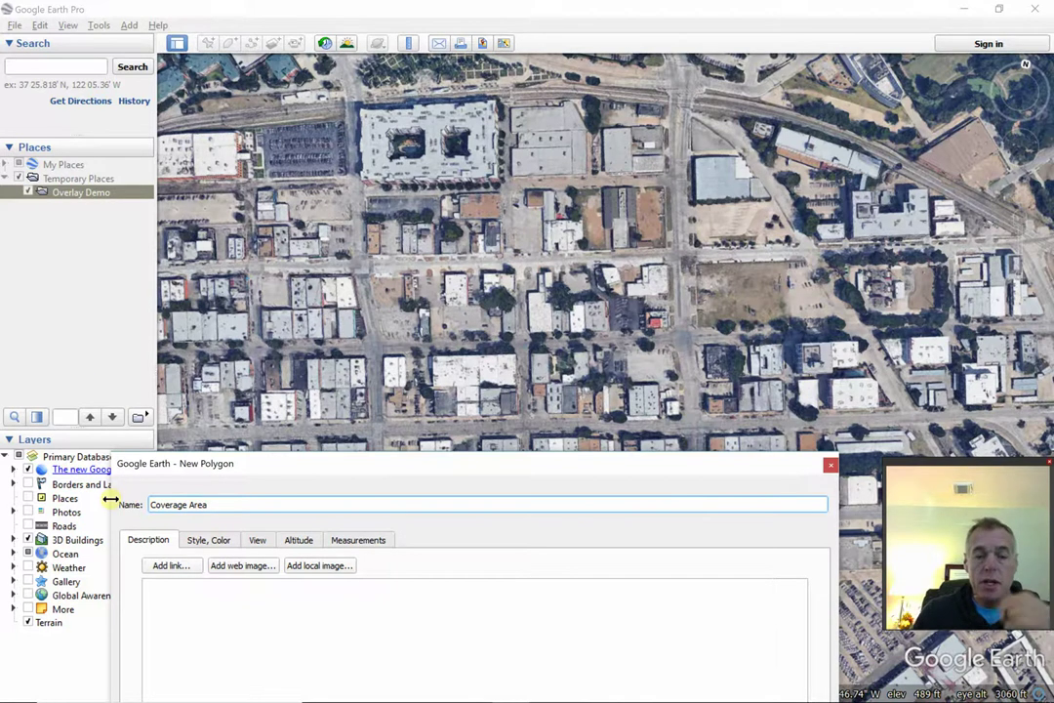
pyautogui.click(147, 587)
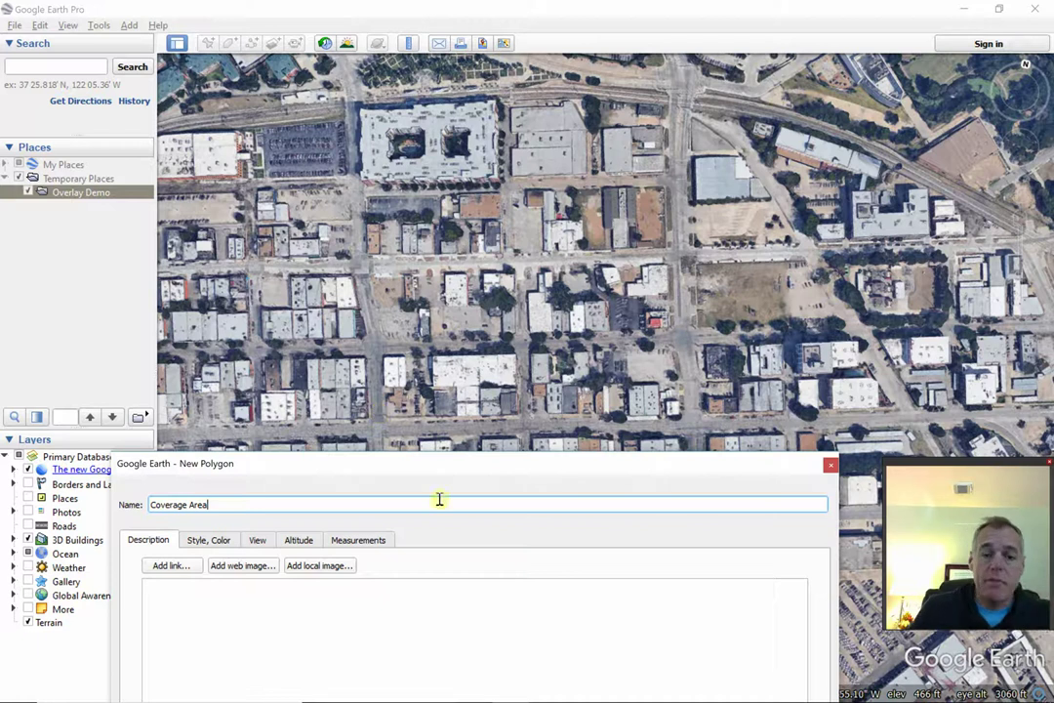
# Step: Outline a roughly rectangular, four-corner coverage polygon around the city blocks south of the railway line
pyautogui.moveTo(477, 466); pyautogui.dragTo(391, 661)
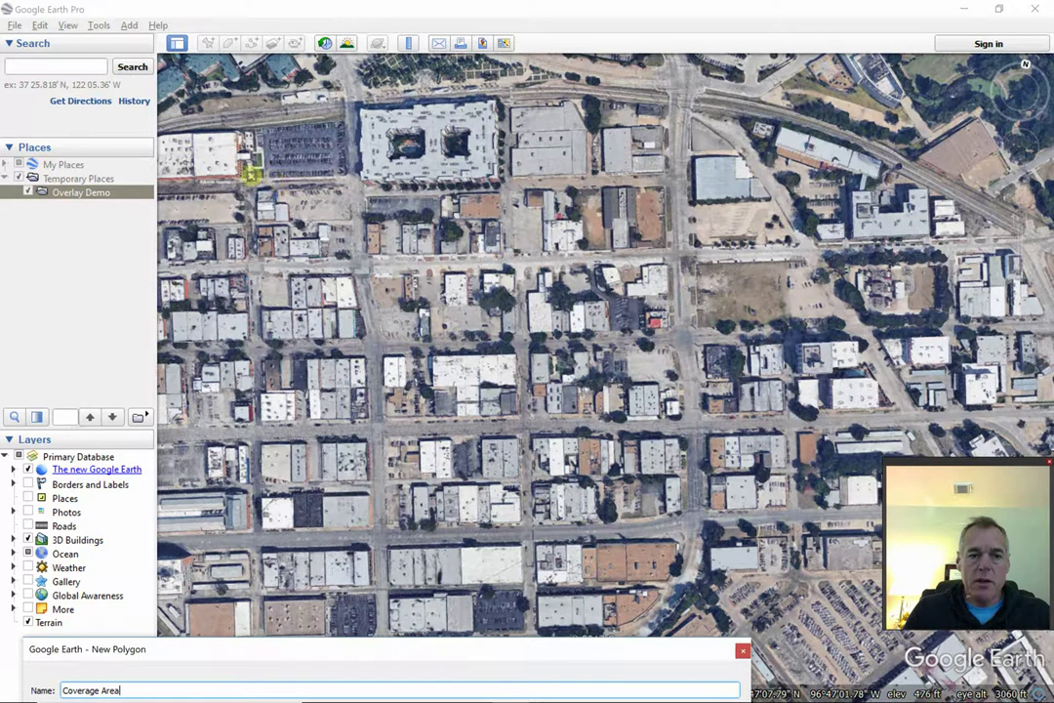
pyautogui.click(249, 175)
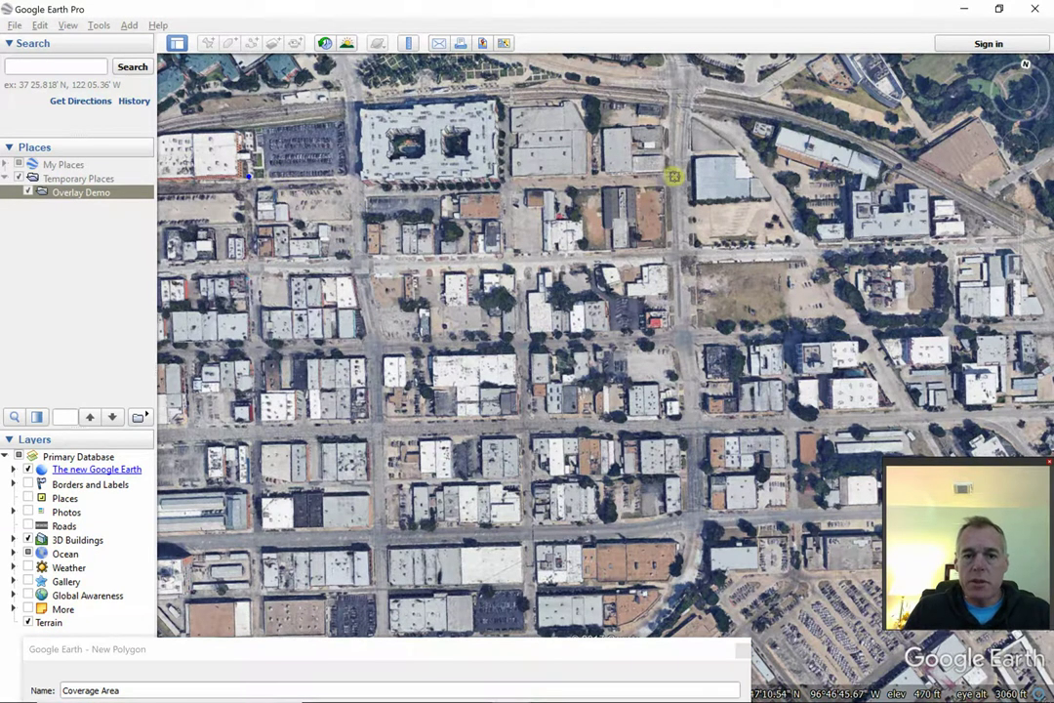
pyautogui.click(748, 176)
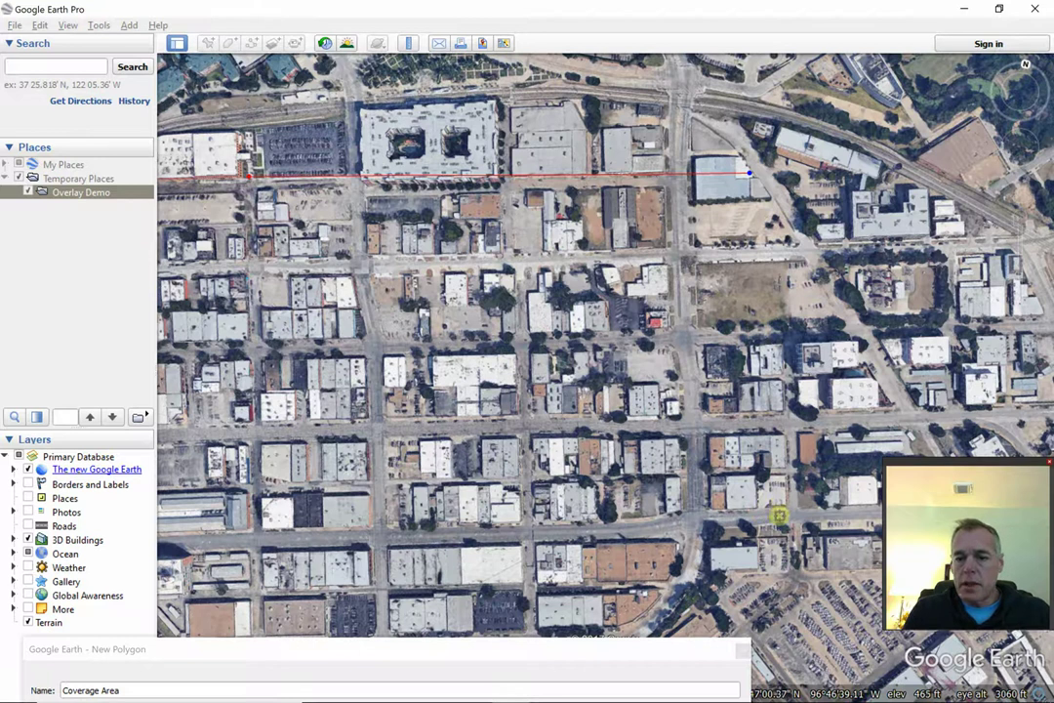
pyautogui.click(784, 525)
pyautogui.moveTo(784, 525); pyautogui.dragTo(765, 570)
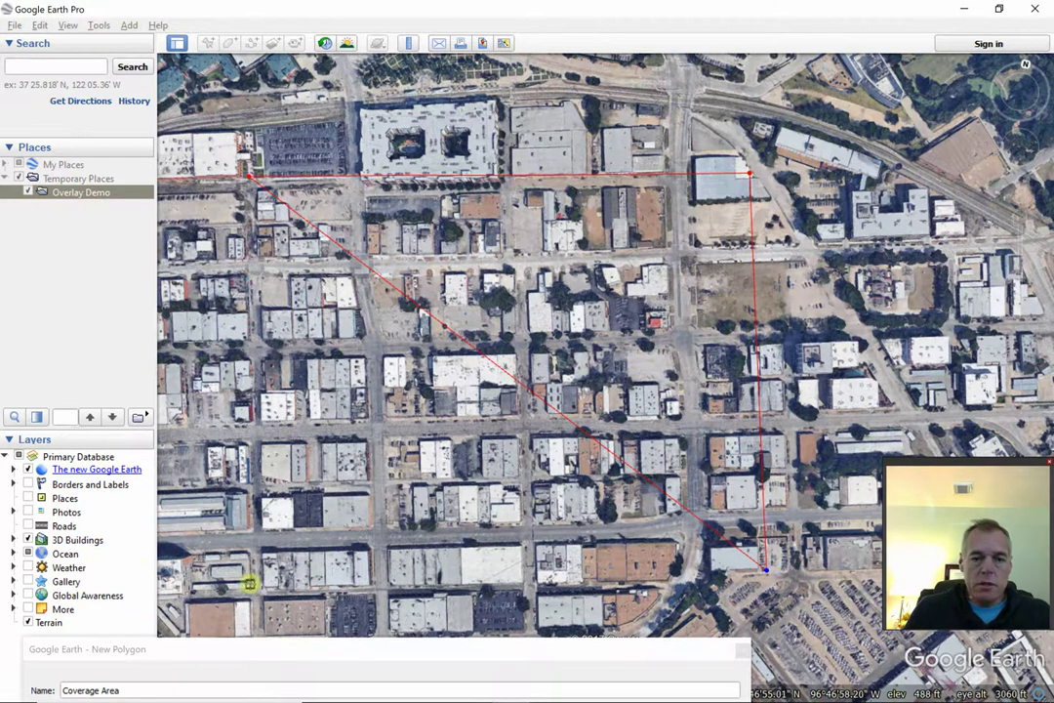
pyautogui.click(256, 584)
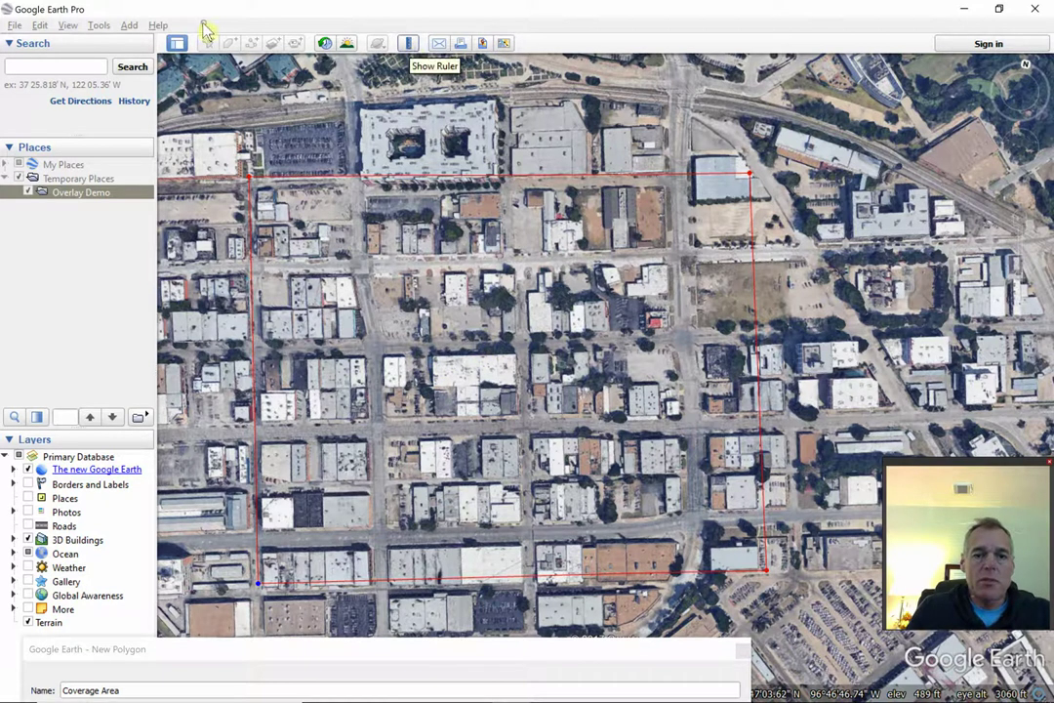
# Step: Turn on the ruler and accept the Coverage Area polygon
pyautogui.click(409, 46)
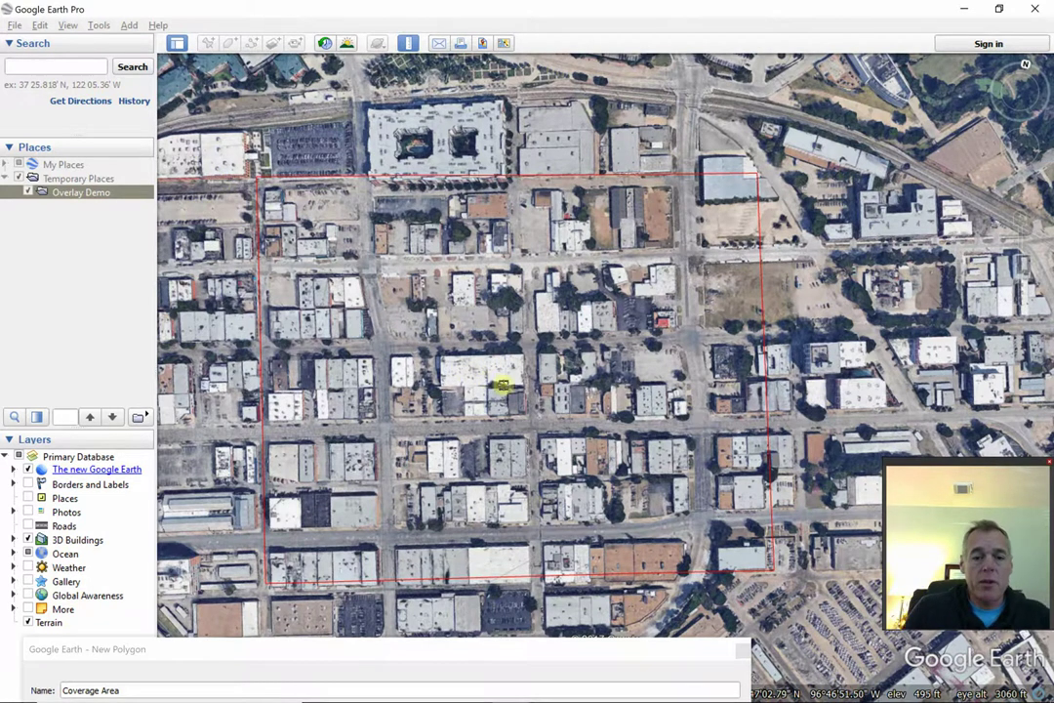
pyautogui.click(489, 661)
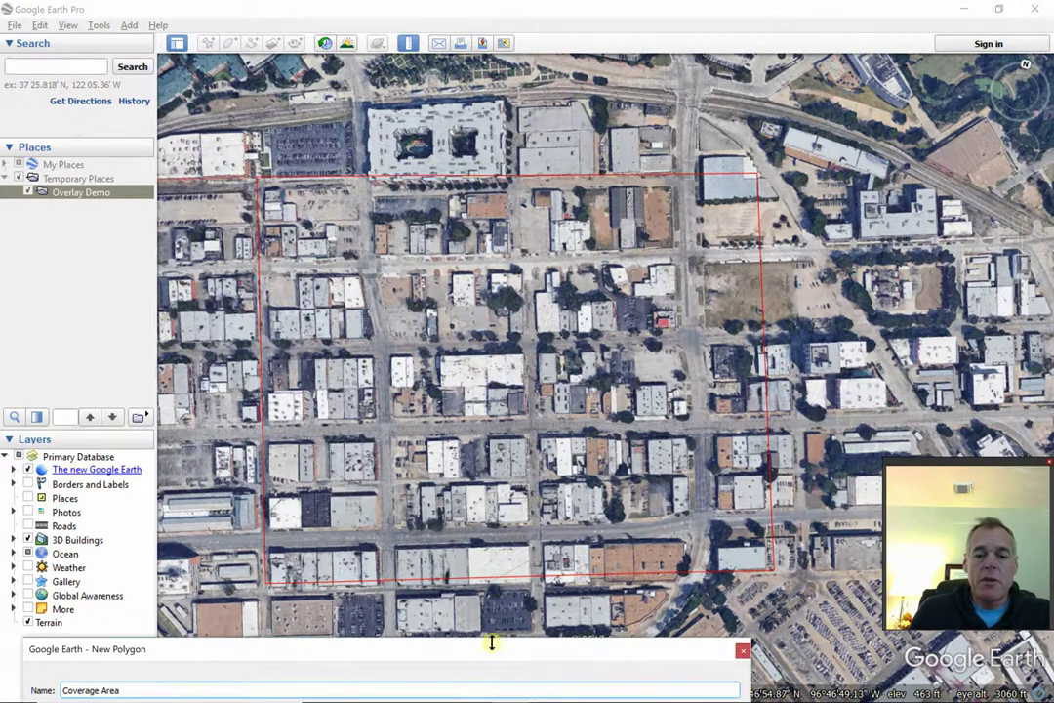
pyautogui.moveTo(493, 652); pyautogui.dragTo(510, 694)
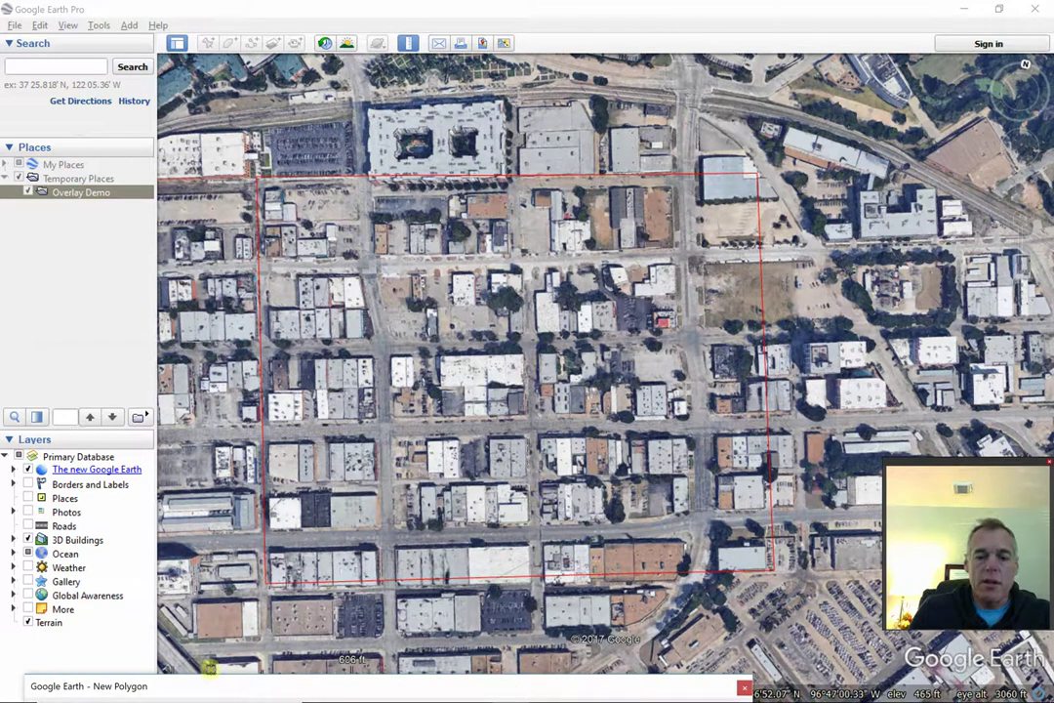
pyautogui.moveTo(262, 693)
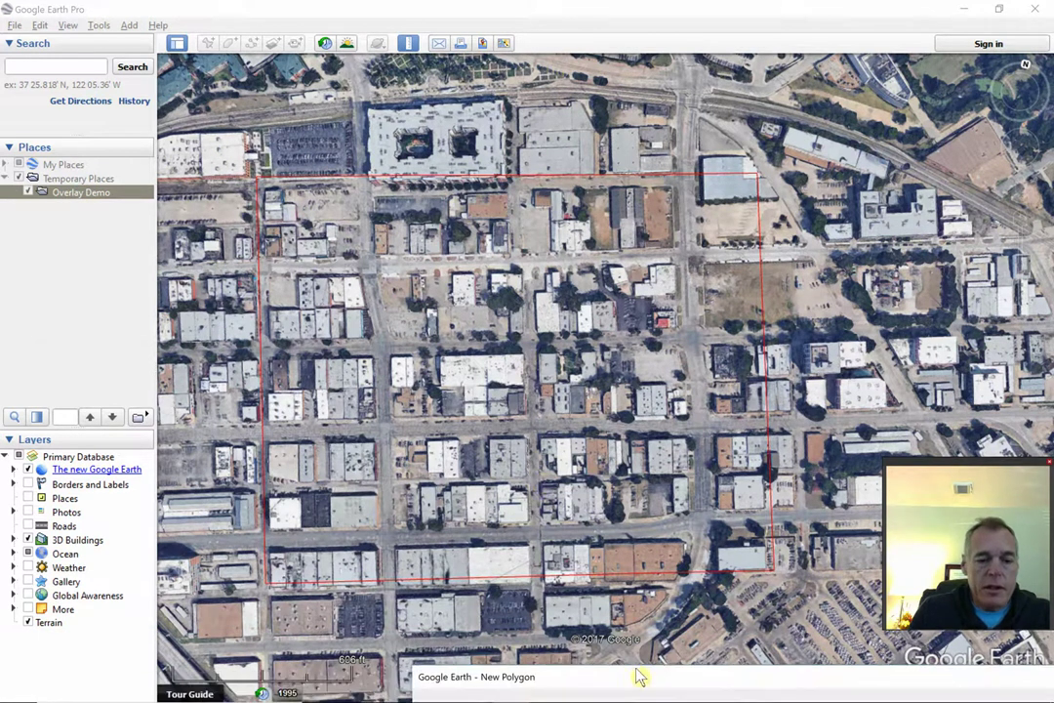
pyautogui.moveTo(631, 670); pyautogui.dragTo(625, 598)
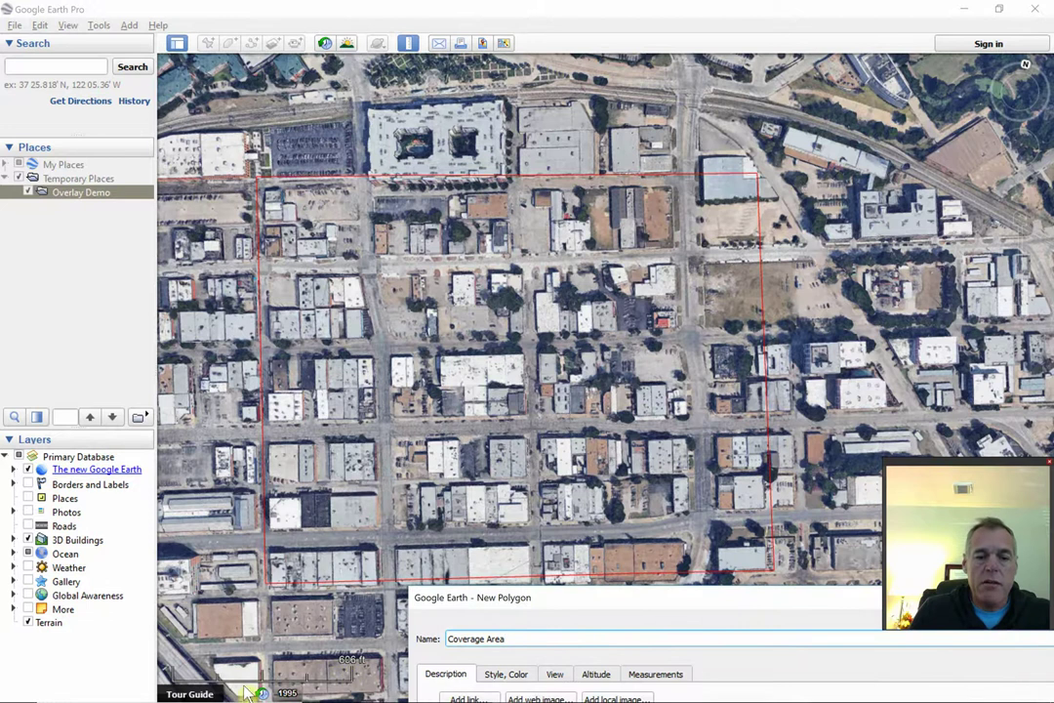
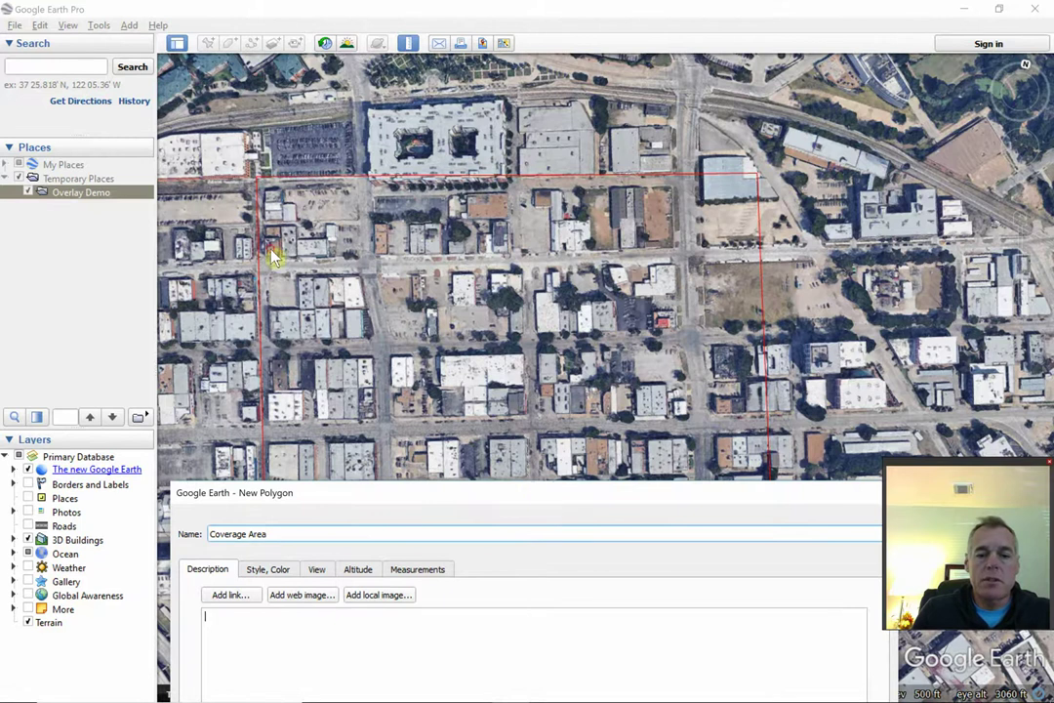
pyautogui.moveTo(457, 492); pyautogui.dragTo(425, 165)
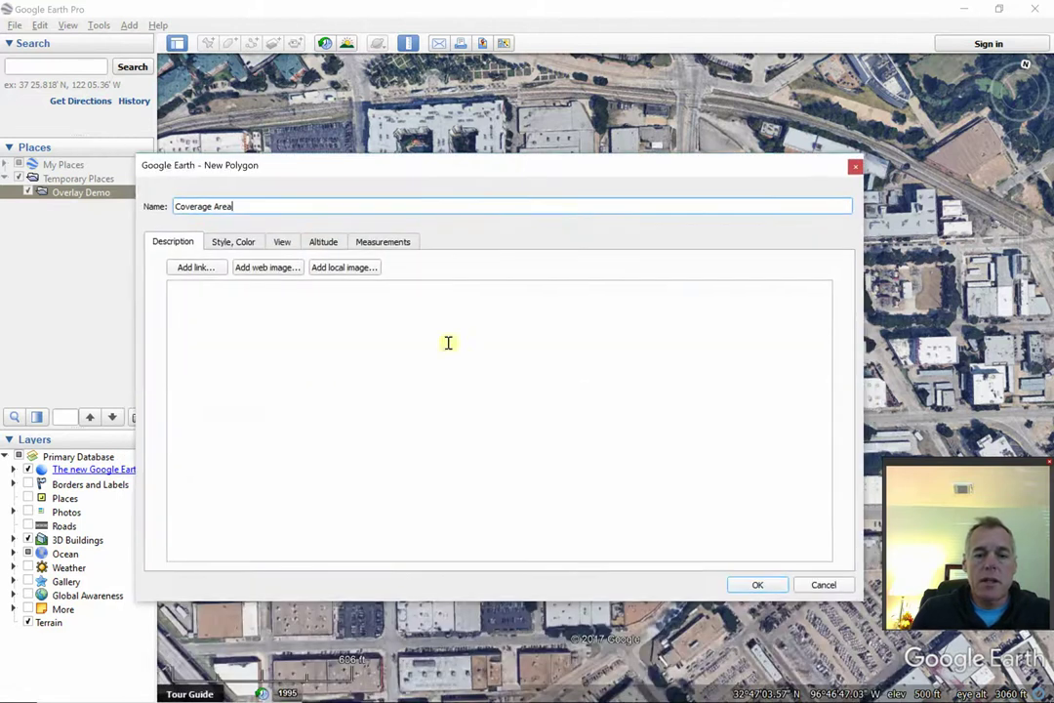
pyautogui.click(757, 584)
# Step: Review the image resolution and map options, then save the map view as overlay project.jpg at 3840x2160 (4K UHD) in the Overlay Demo folder
pyautogui.click(14, 25)
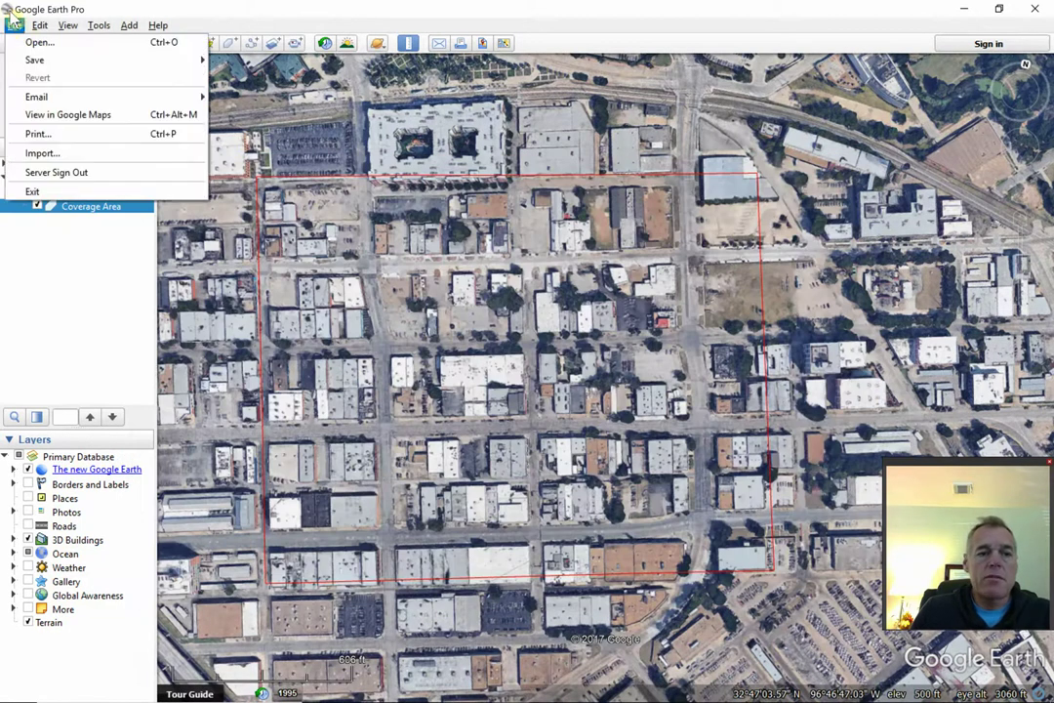
pyautogui.moveTo(65, 60)
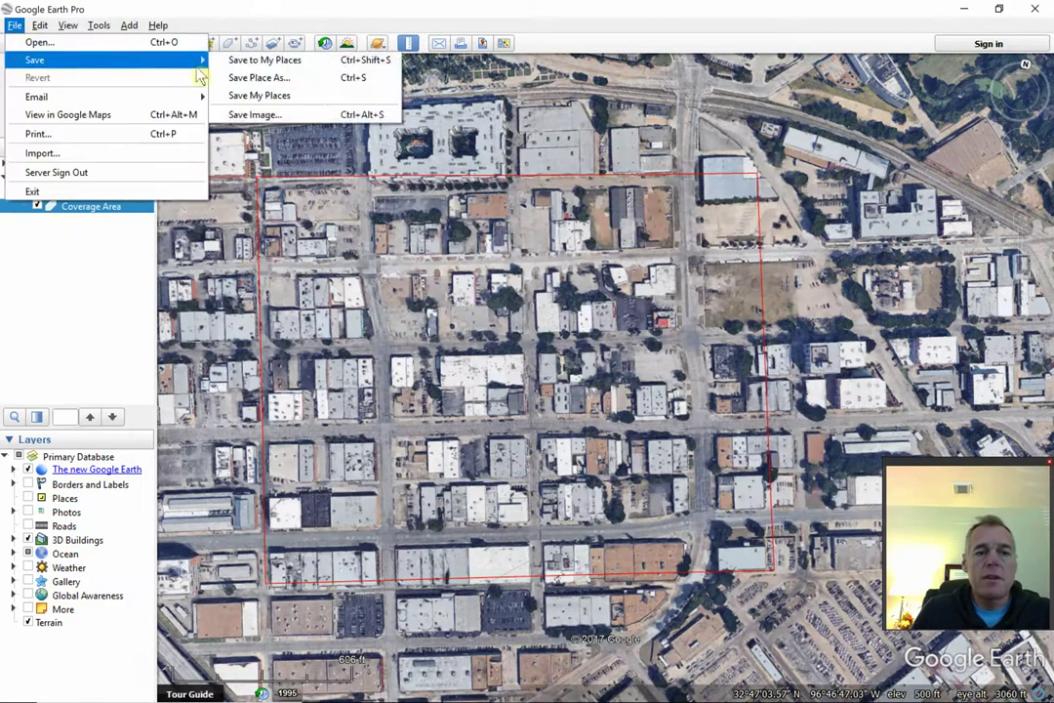
pyautogui.click(263, 114)
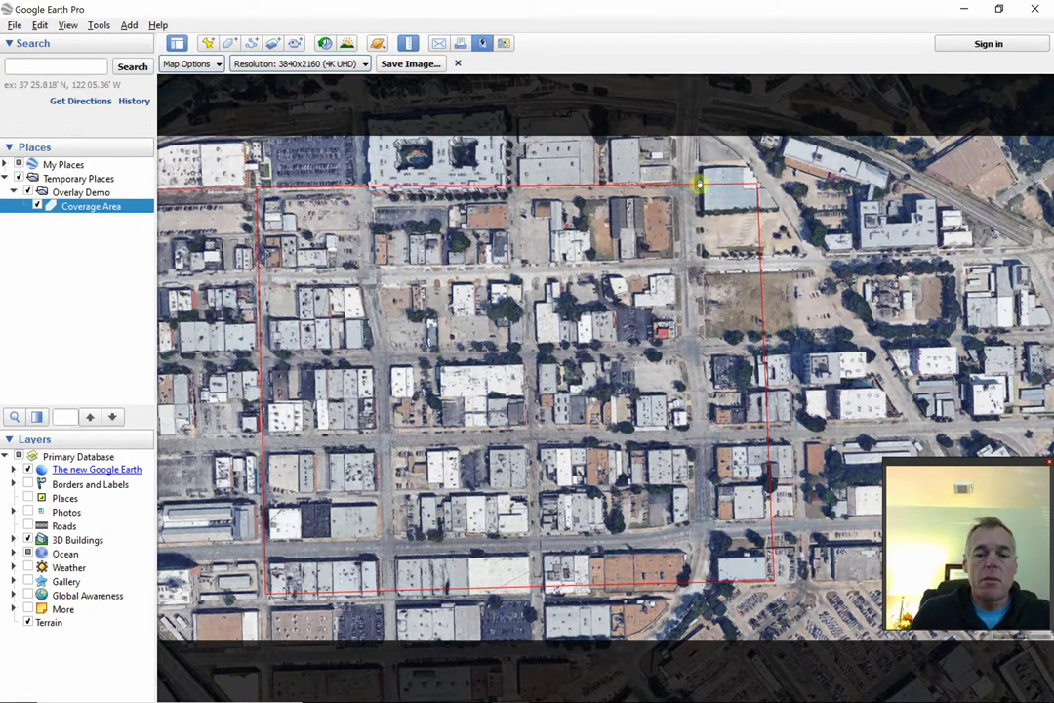
pyautogui.click(364, 63)
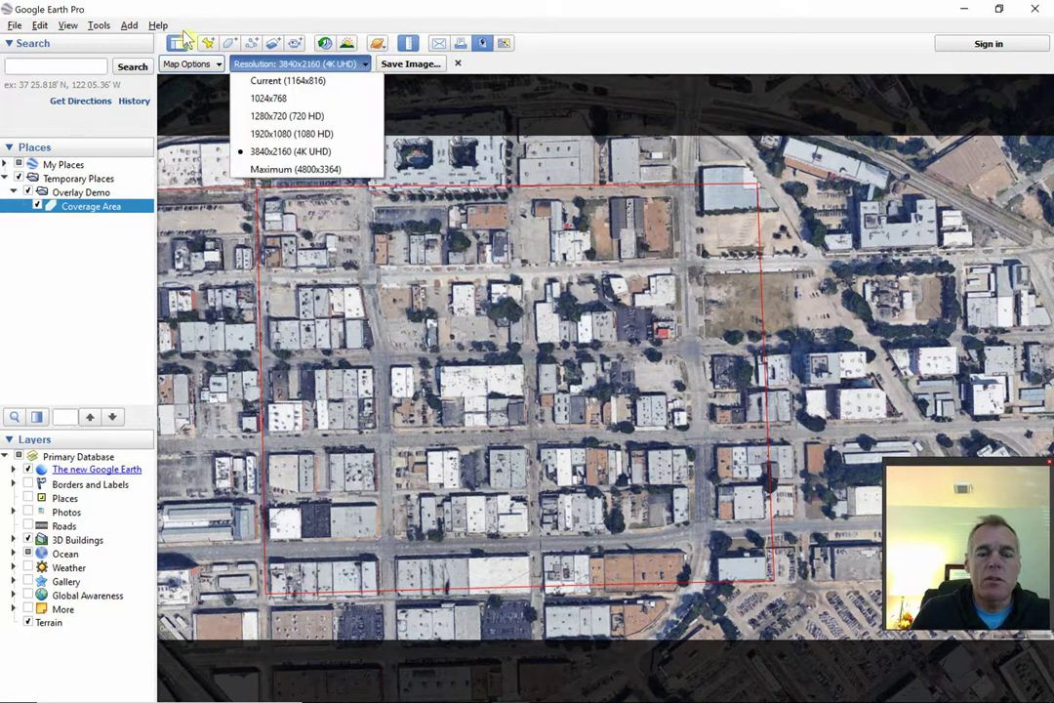
pyautogui.click(171, 85)
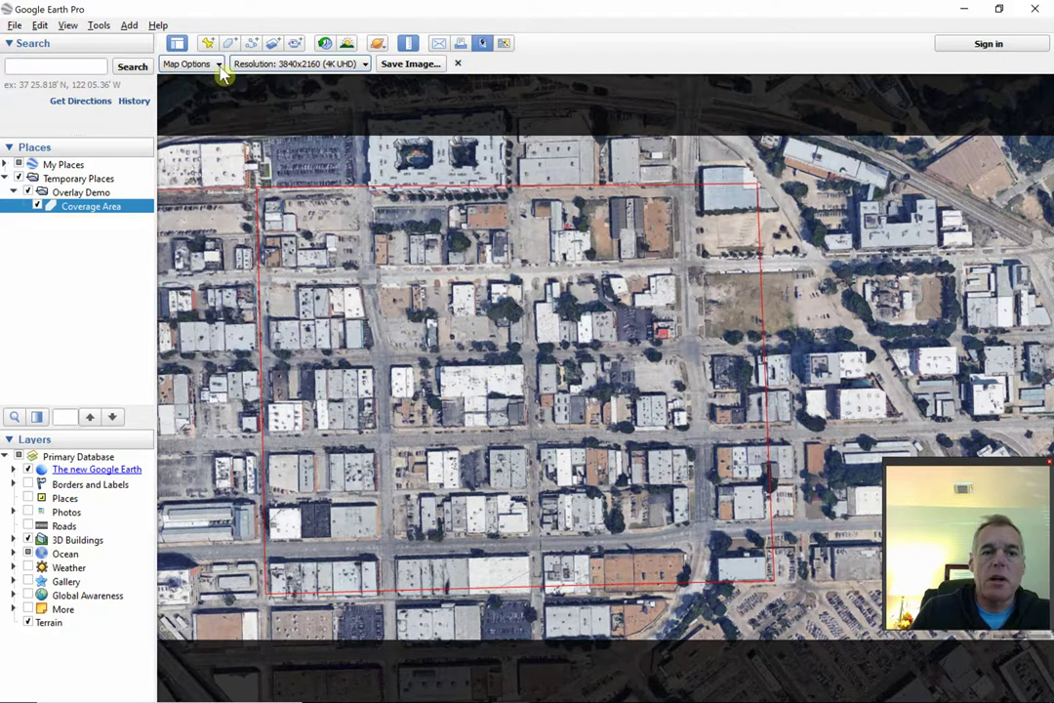
pyautogui.click(220, 64)
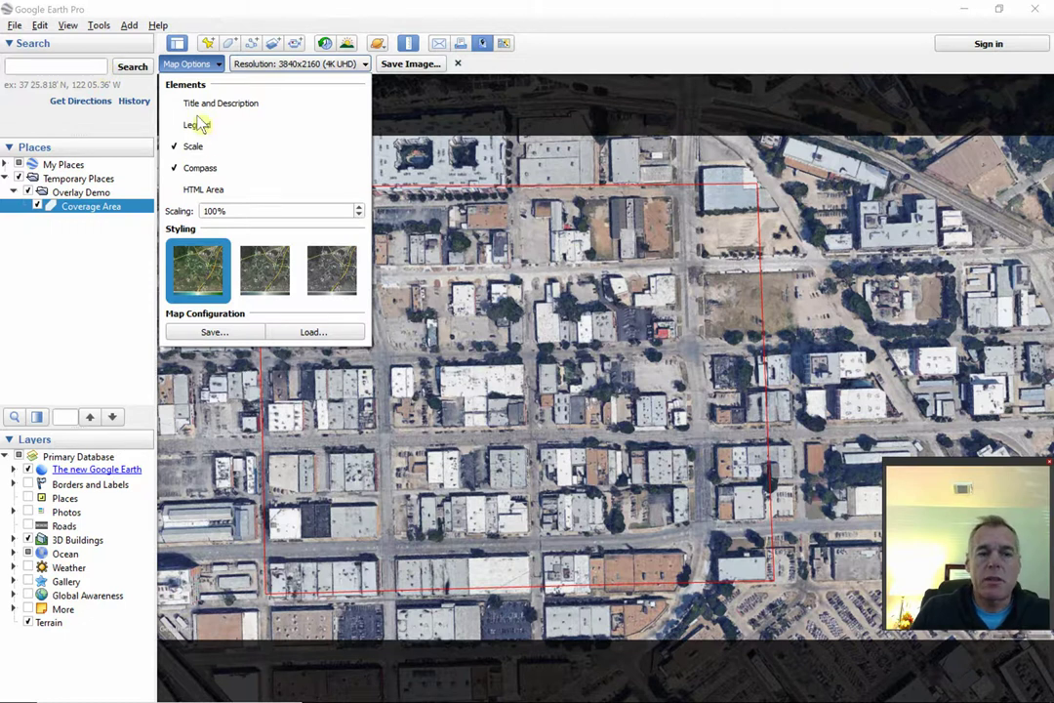
pyautogui.click(390, 154)
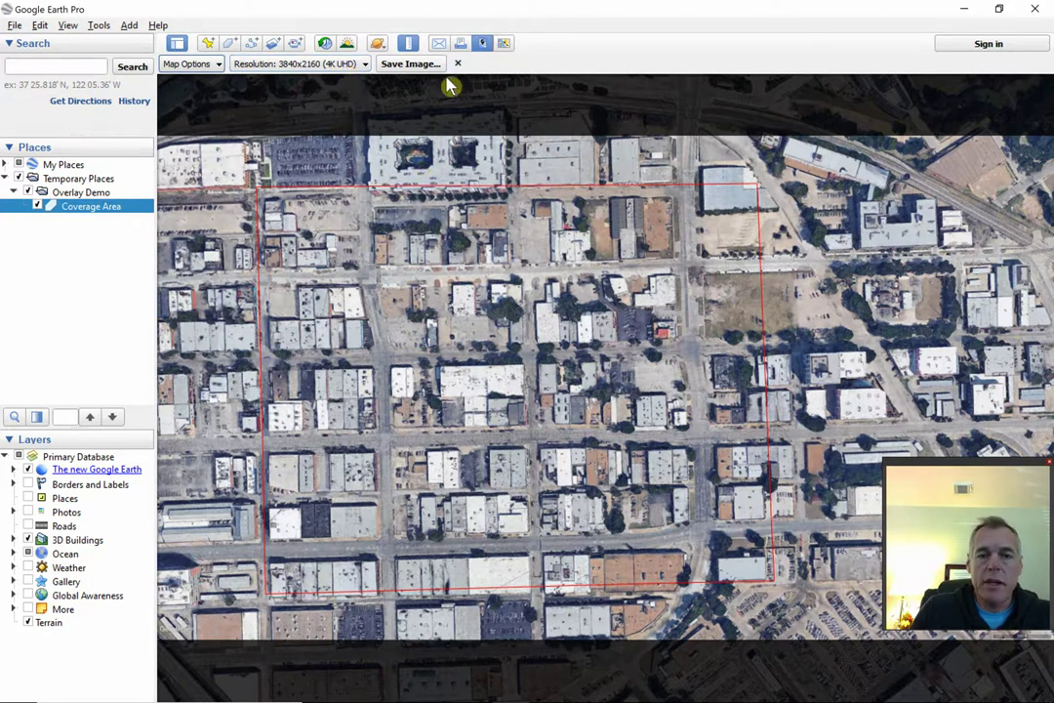
pyautogui.click(410, 63)
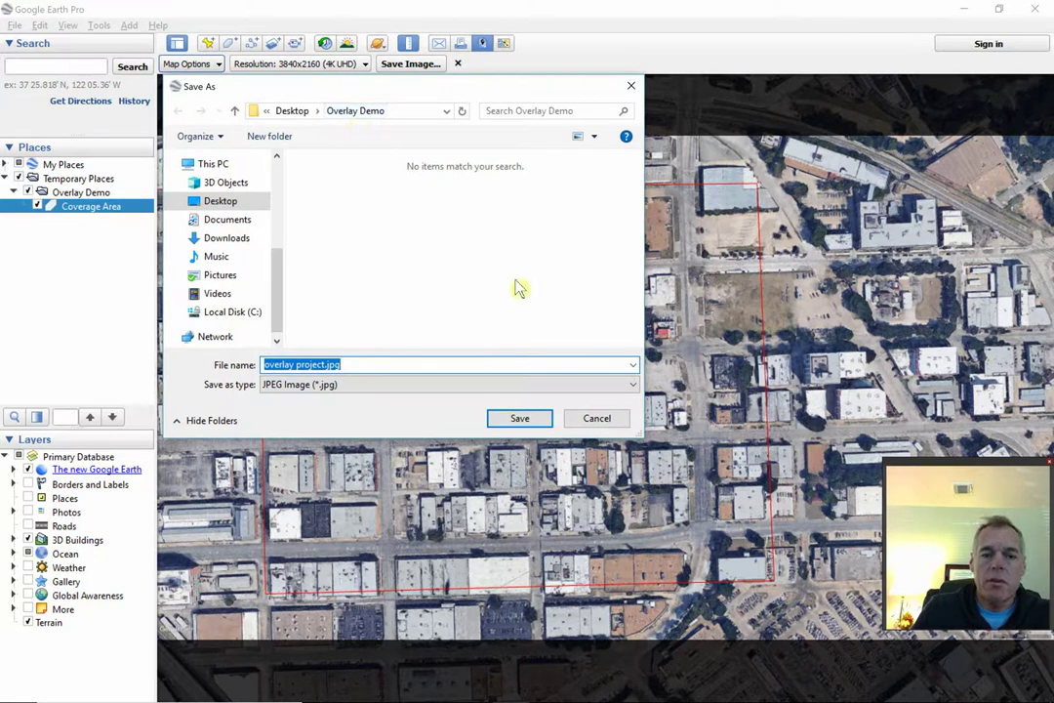
pyautogui.click(519, 420)
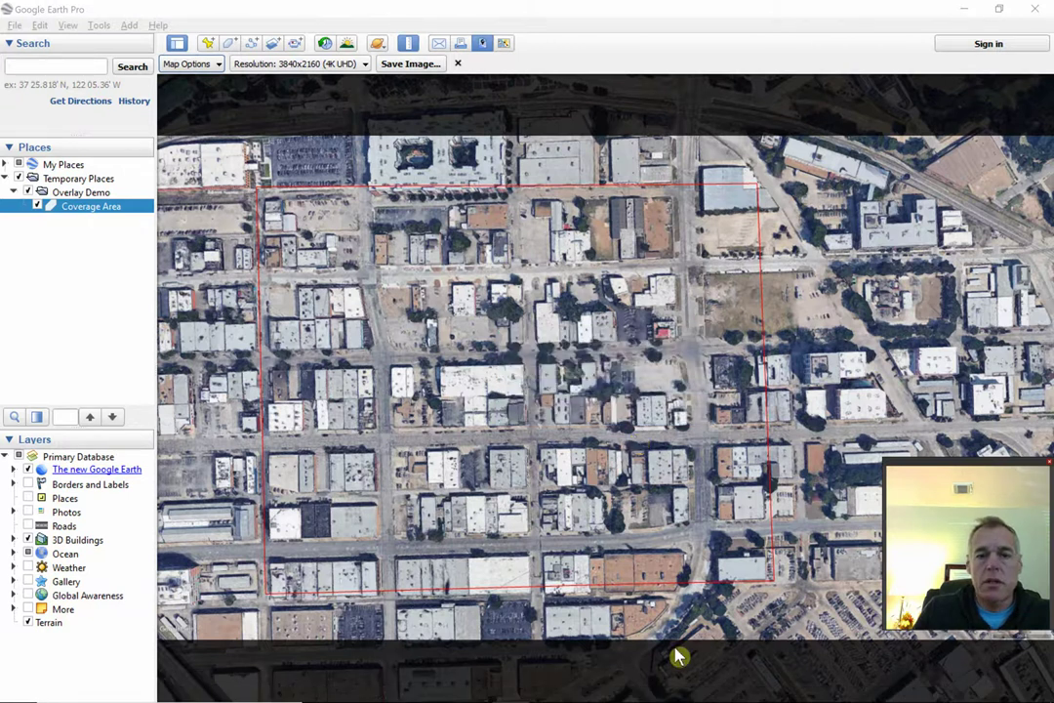
pyautogui.click(544, 478)
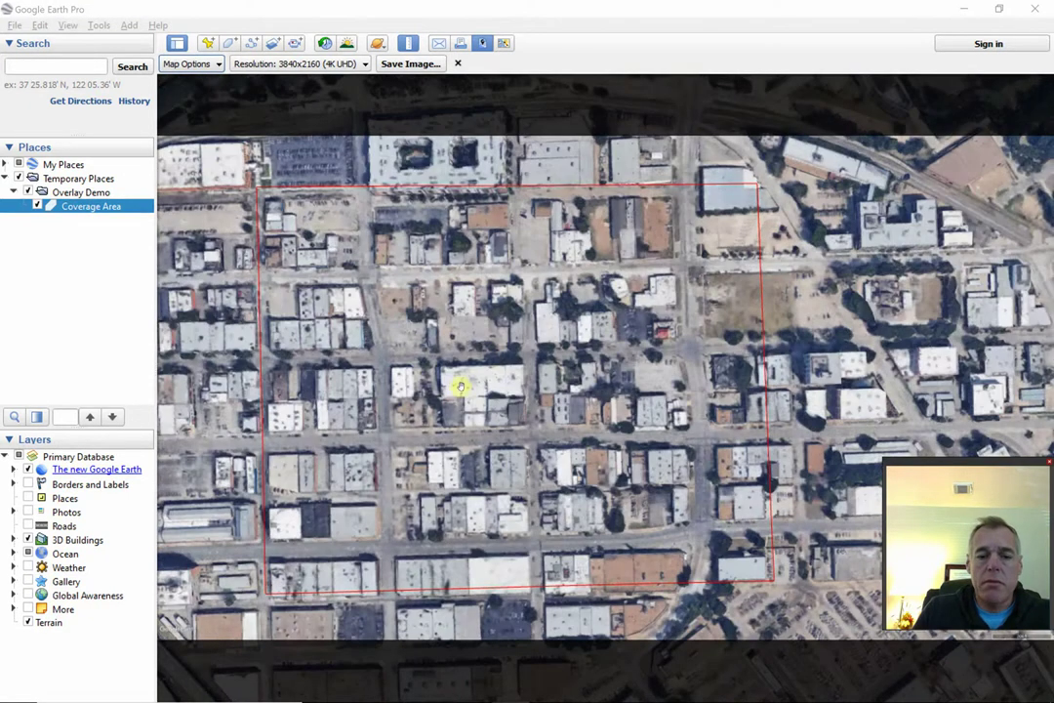
pyautogui.click(504, 381)
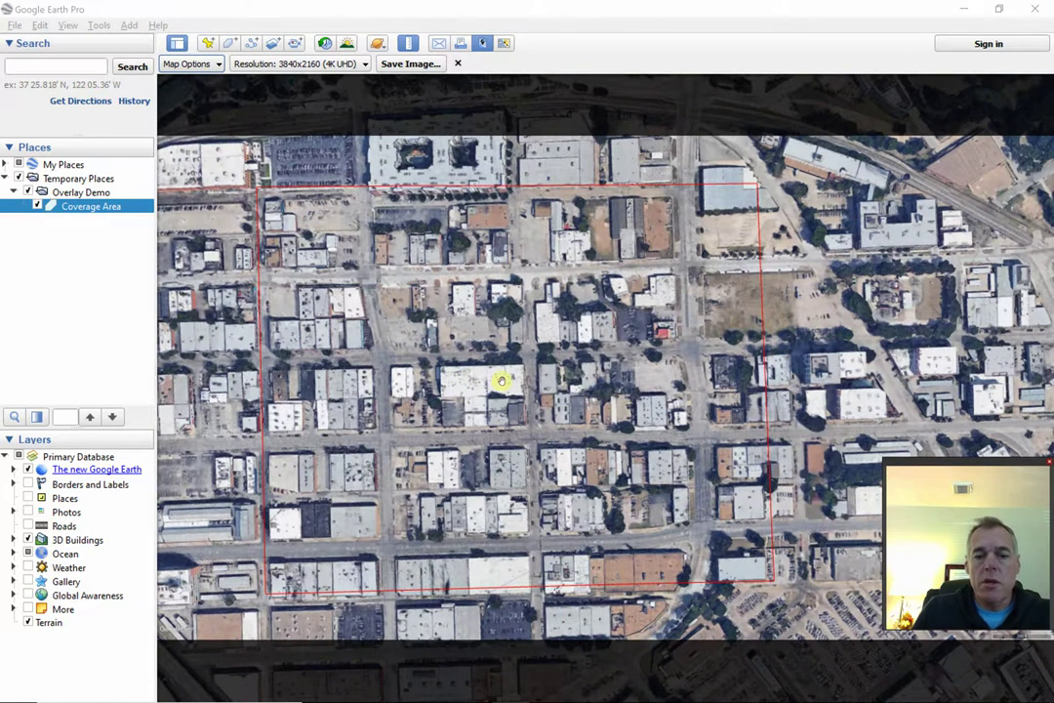
# Step: Switch to Ekahau Site Survey, remove the existing overlay project map and add the overlay project image as a map again
pyautogui.moveTo(508, 688)
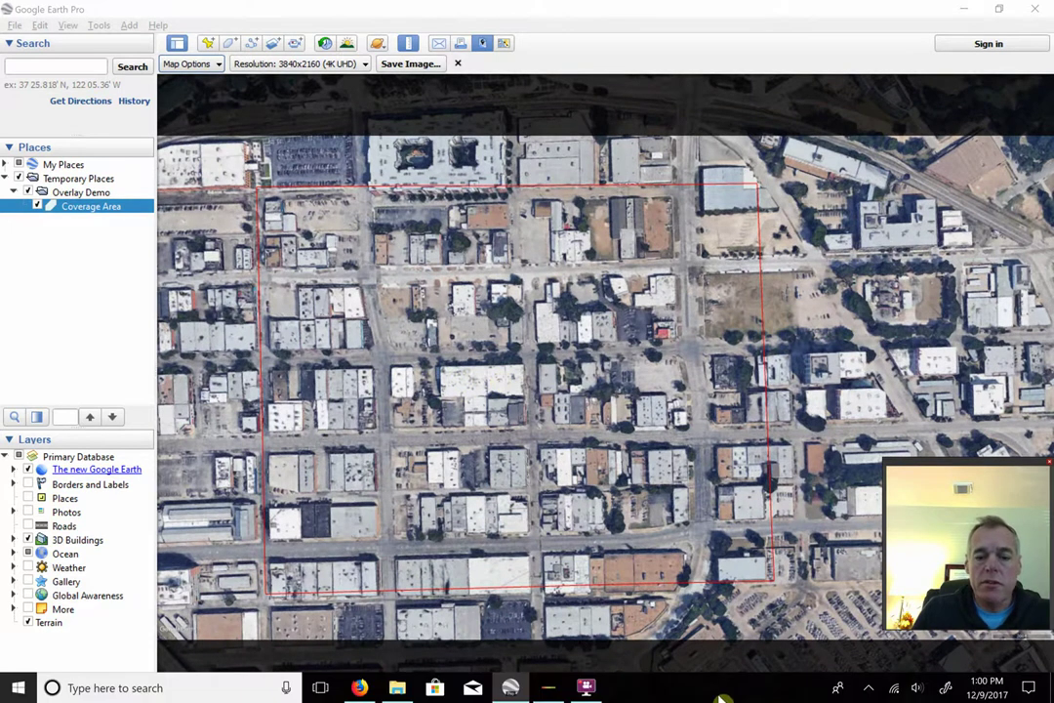
pyautogui.click(586, 689)
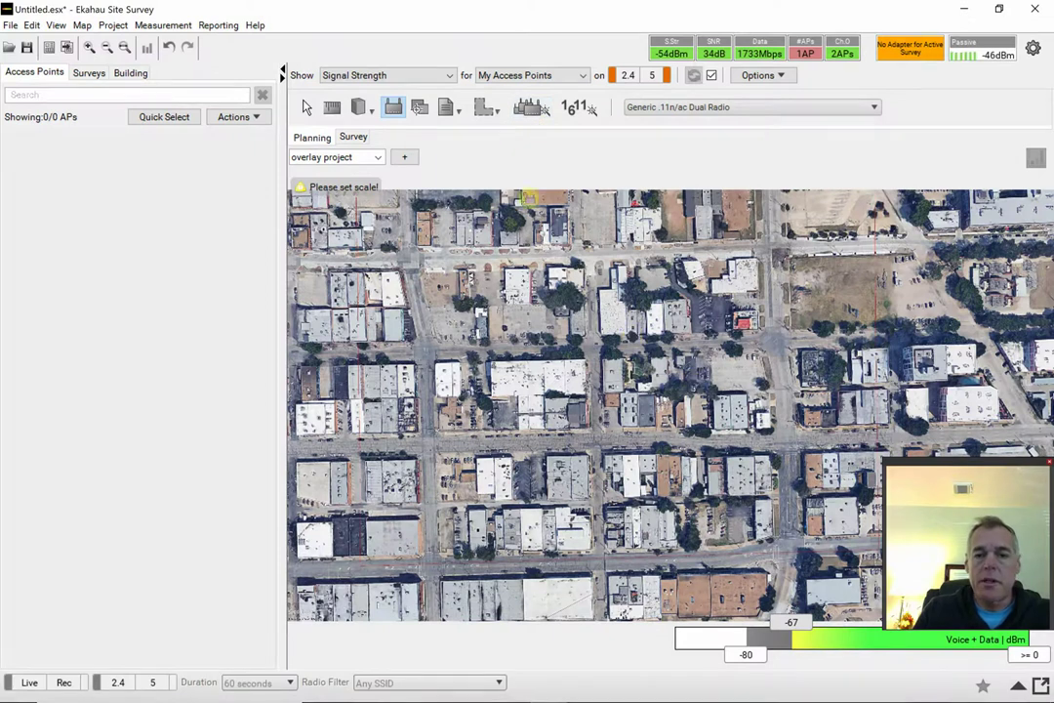
pyautogui.click(380, 168)
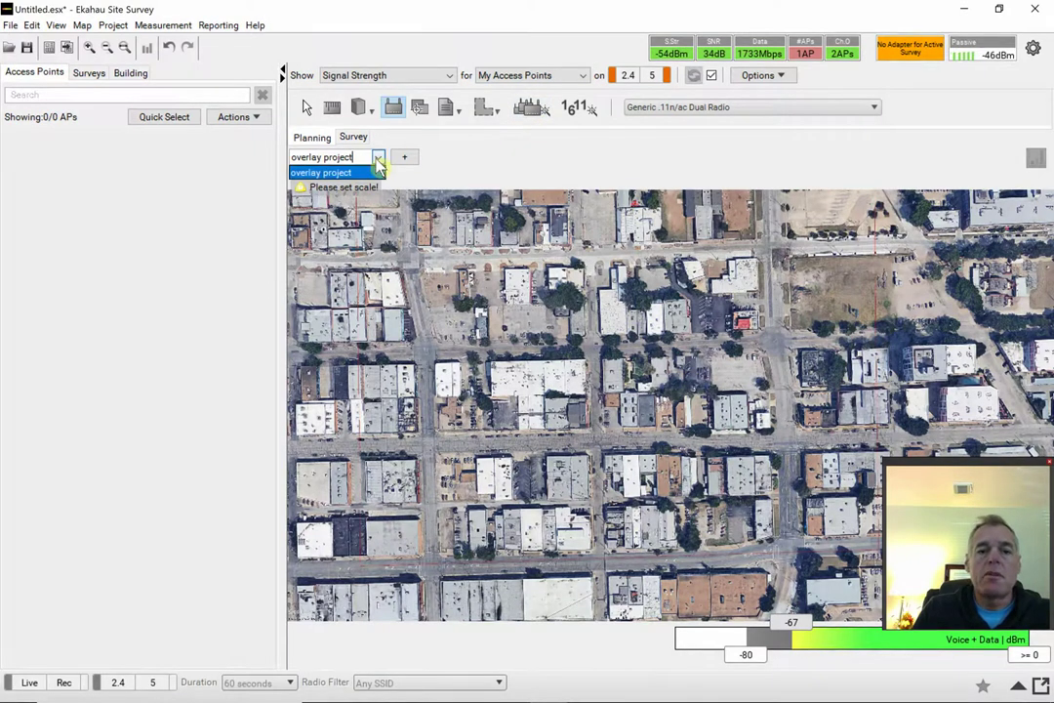
pyautogui.click(379, 166)
pyautogui.click(86, 26)
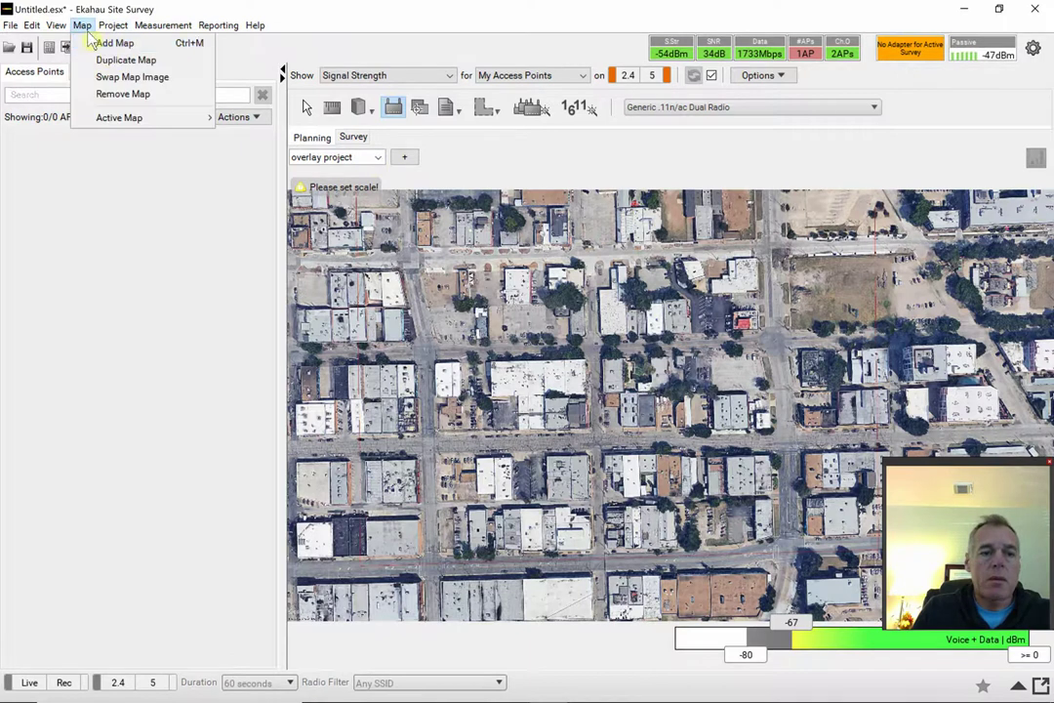
pyautogui.click(123, 93)
pyautogui.click(493, 384)
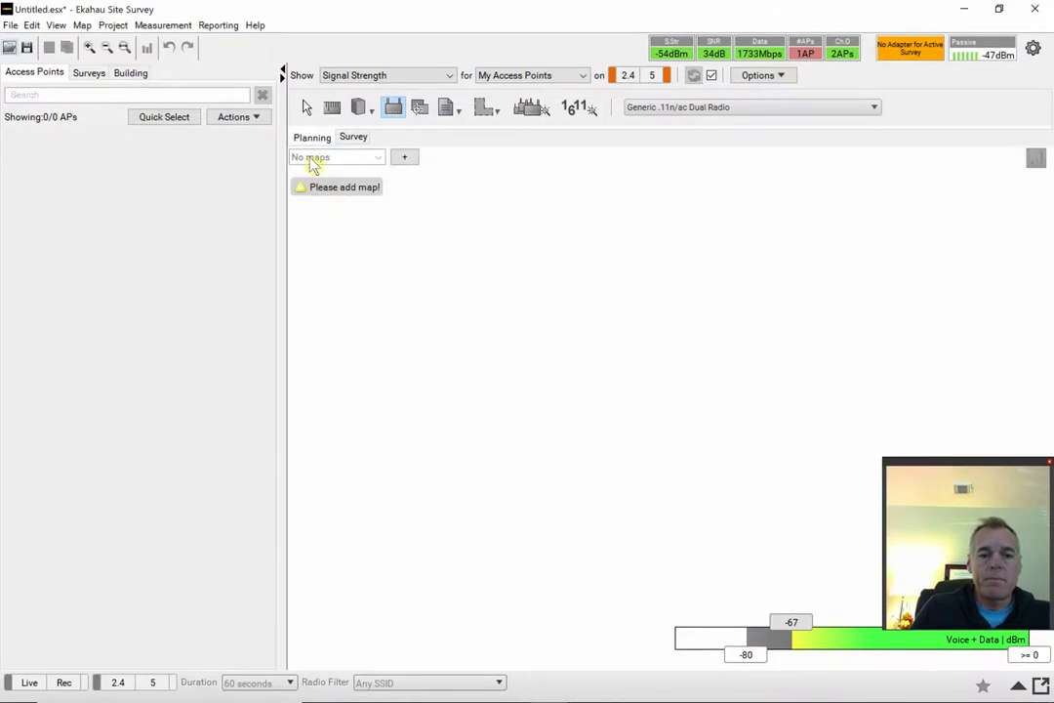
pyautogui.click(404, 158)
pyautogui.click(543, 353)
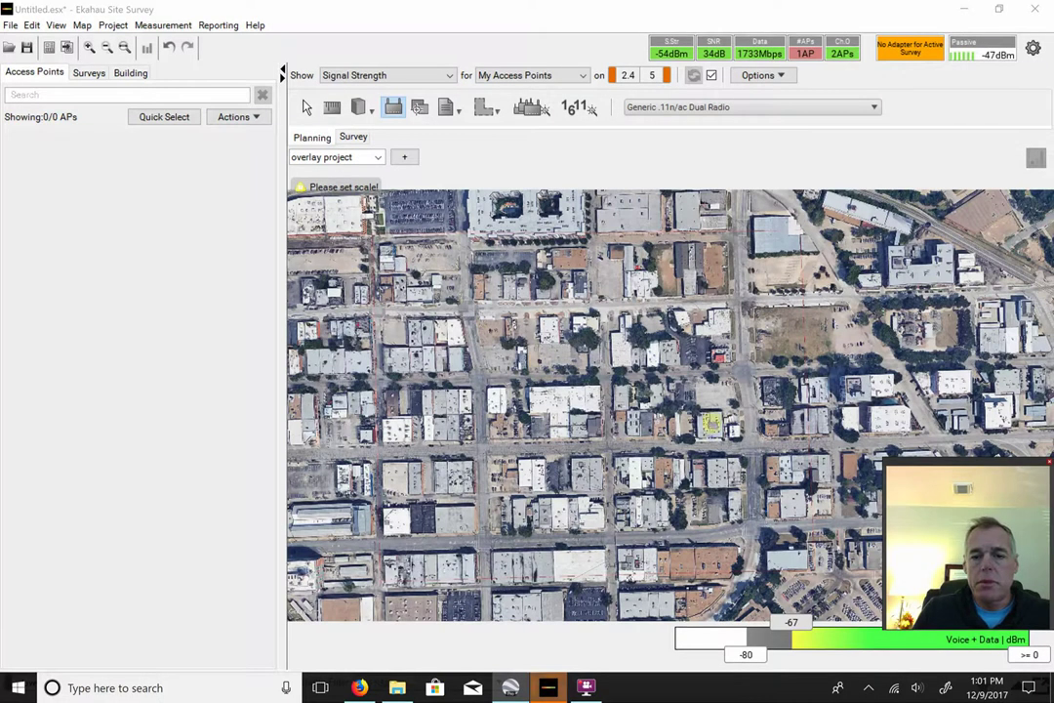
# Step: Set the map scale to 281 ft across the north edge of the wide white-roofed building in the middle of the map
pyautogui.scroll(2, 539, 395)
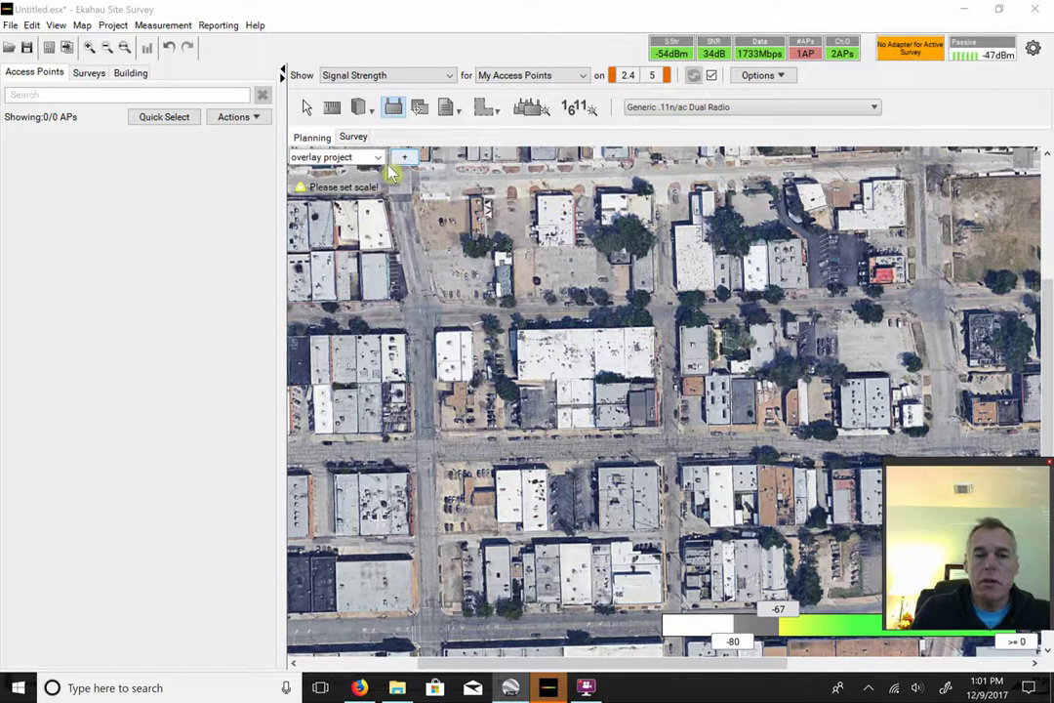
pyautogui.click(394, 107)
pyautogui.click(333, 109)
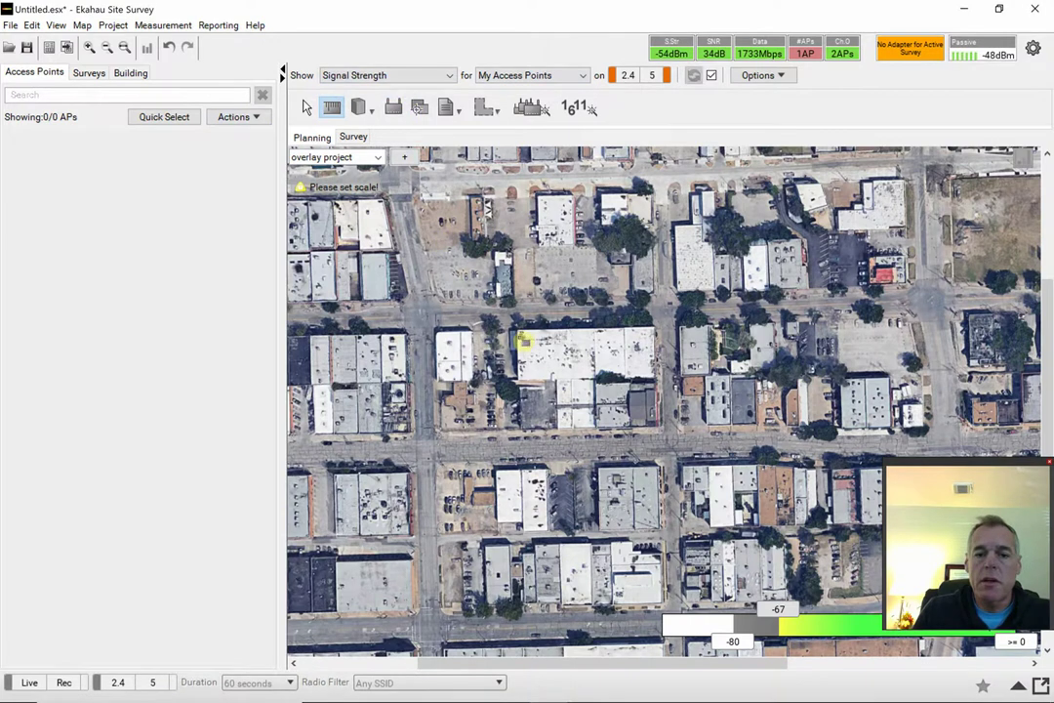
pyautogui.click(518, 338)
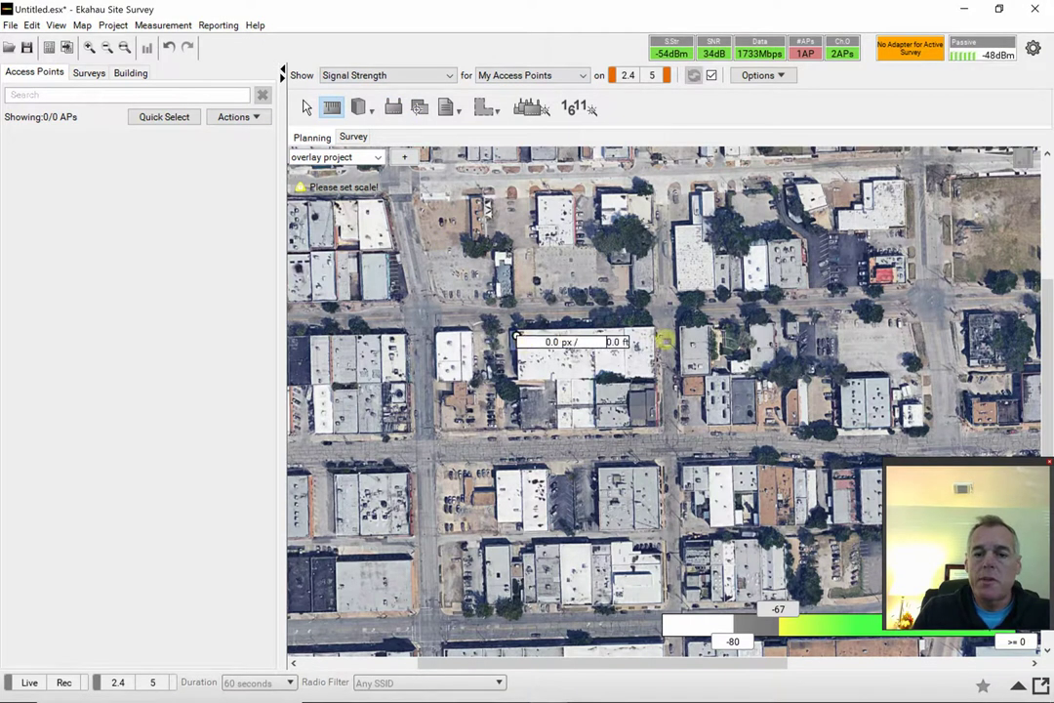
pyautogui.click(654, 337)
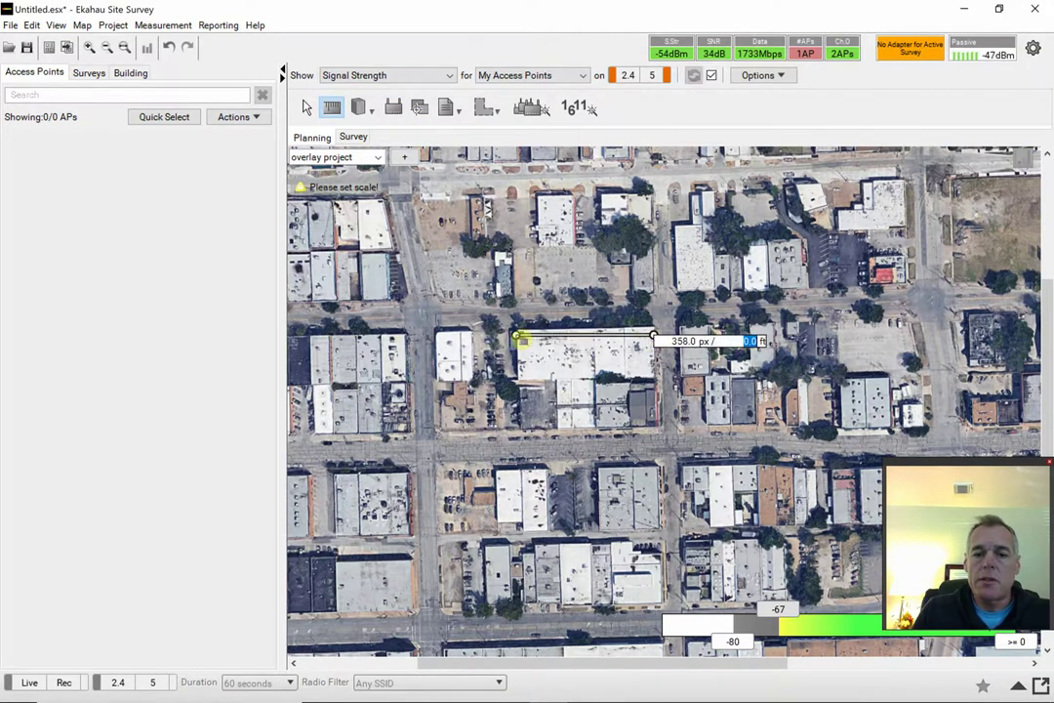
pyautogui.write('281')
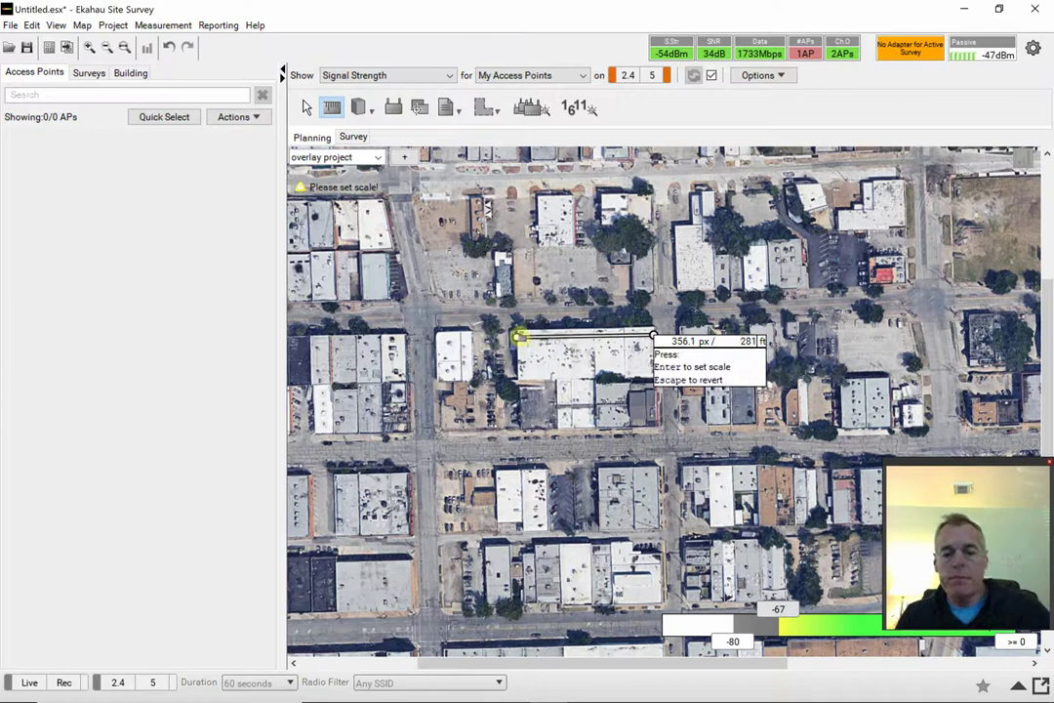
pyautogui.press('Return')
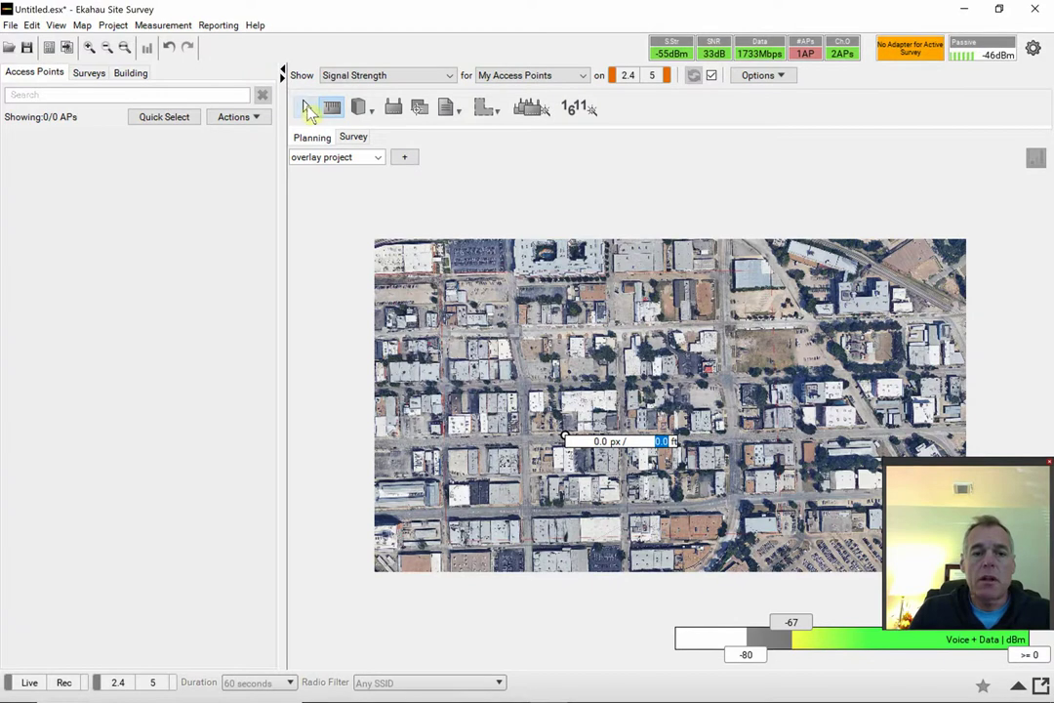
pyautogui.click(307, 108)
# Step: Look over the coverage outline on the map and check the scan mode options of the connected wireless adapter
pyautogui.scroll(2, 570, 319)
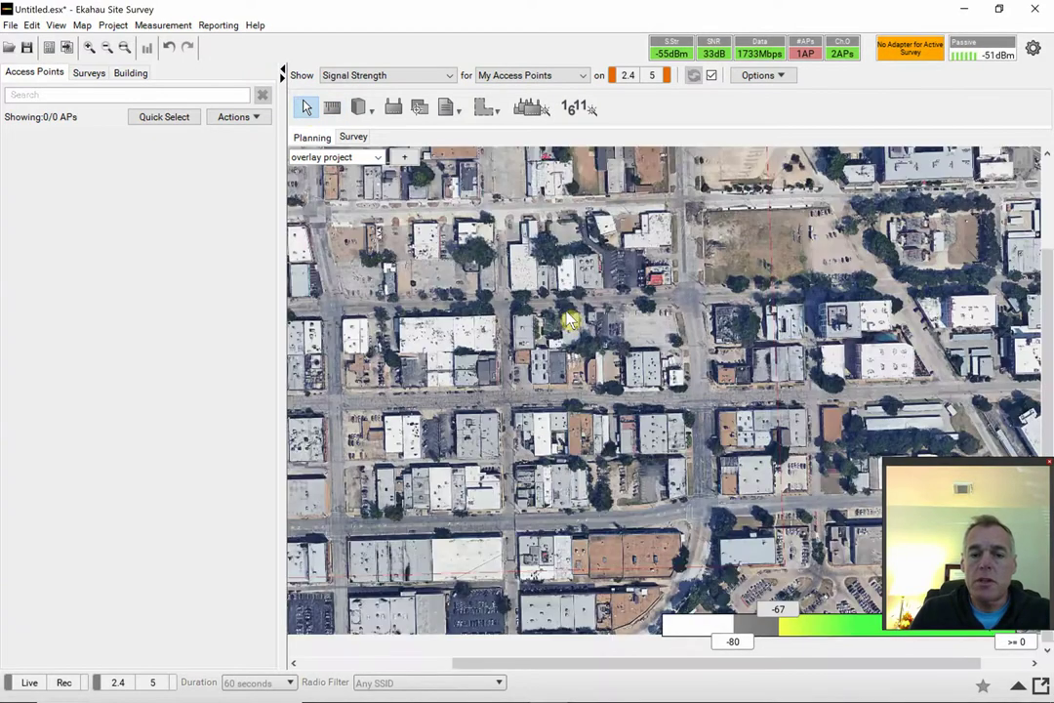
pyautogui.scroll(-2, 570, 319)
pyautogui.scroll(2, 570, 319)
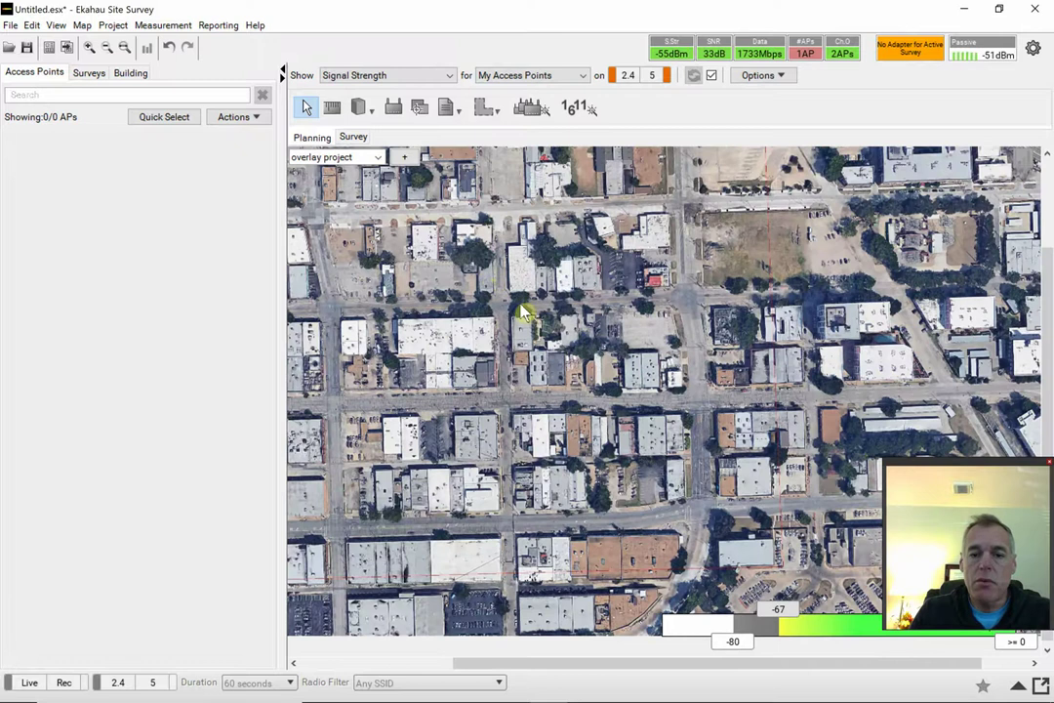
pyautogui.moveTo(666, 673); pyautogui.dragTo(628, 674)
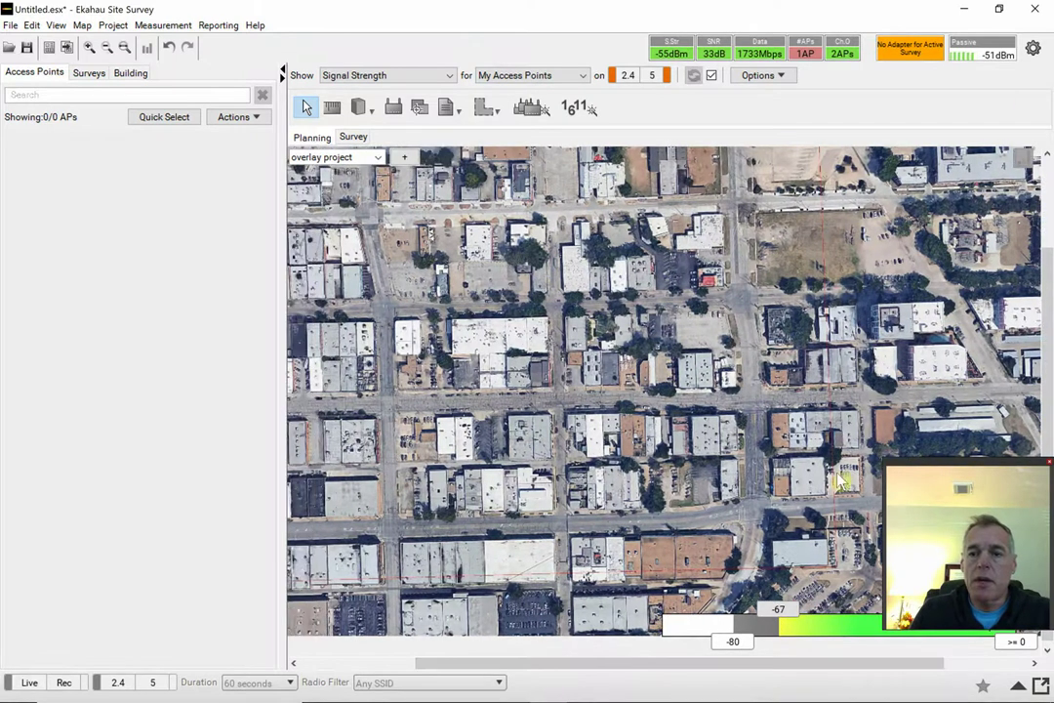
pyautogui.click(1033, 49)
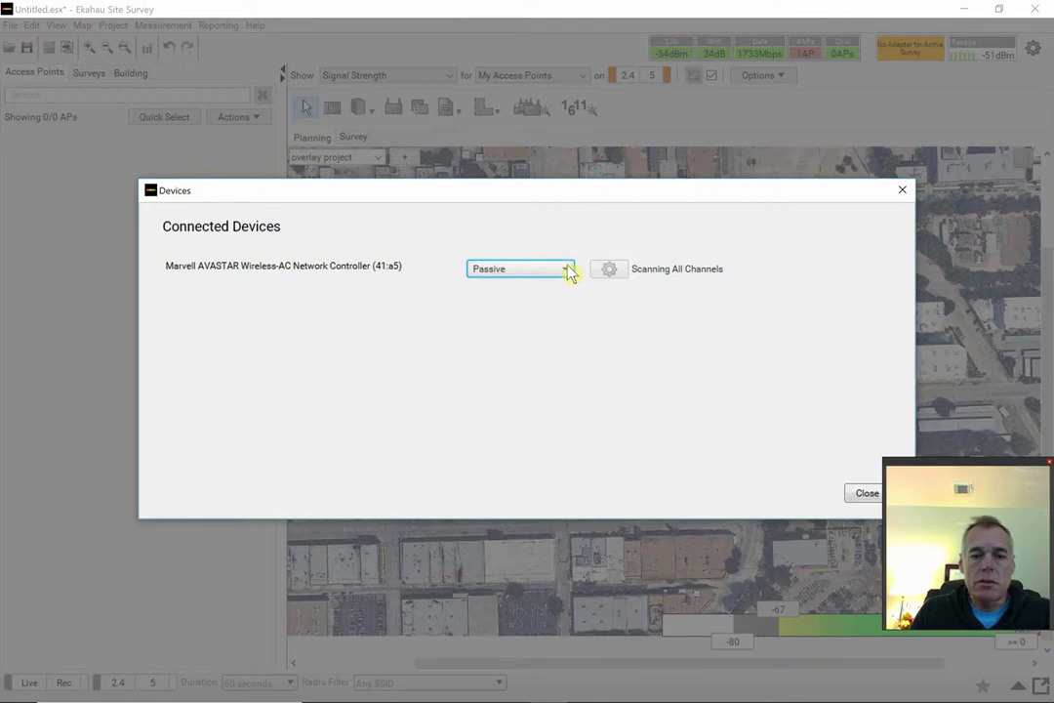
pyautogui.click(569, 270)
pyautogui.click(569, 269)
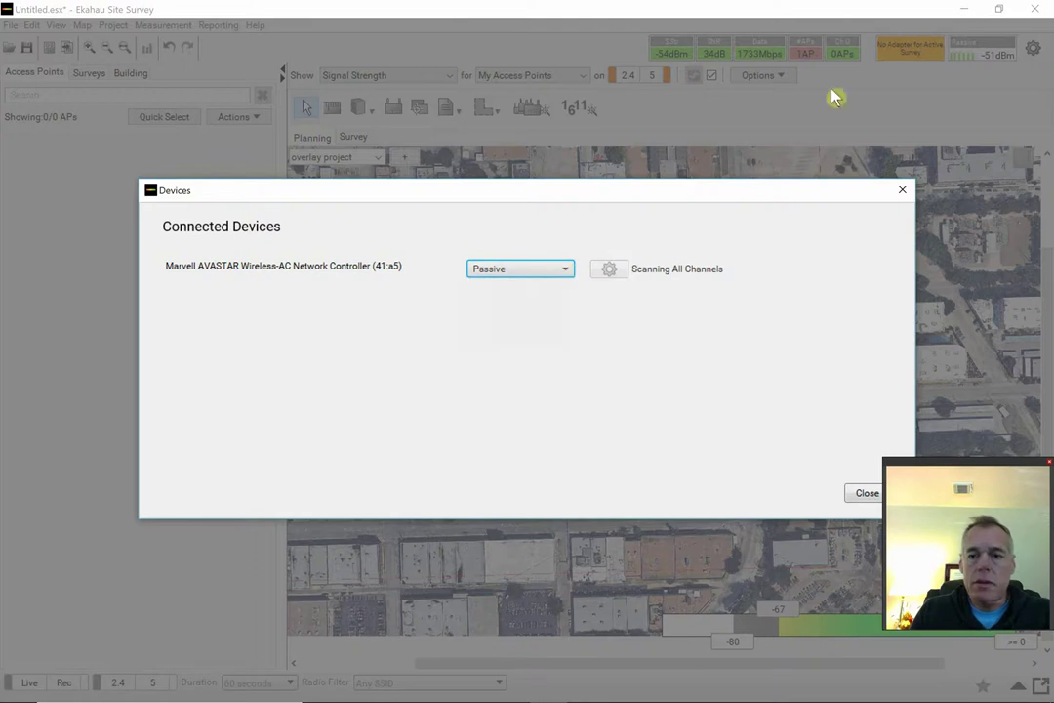
pyautogui.click(907, 191)
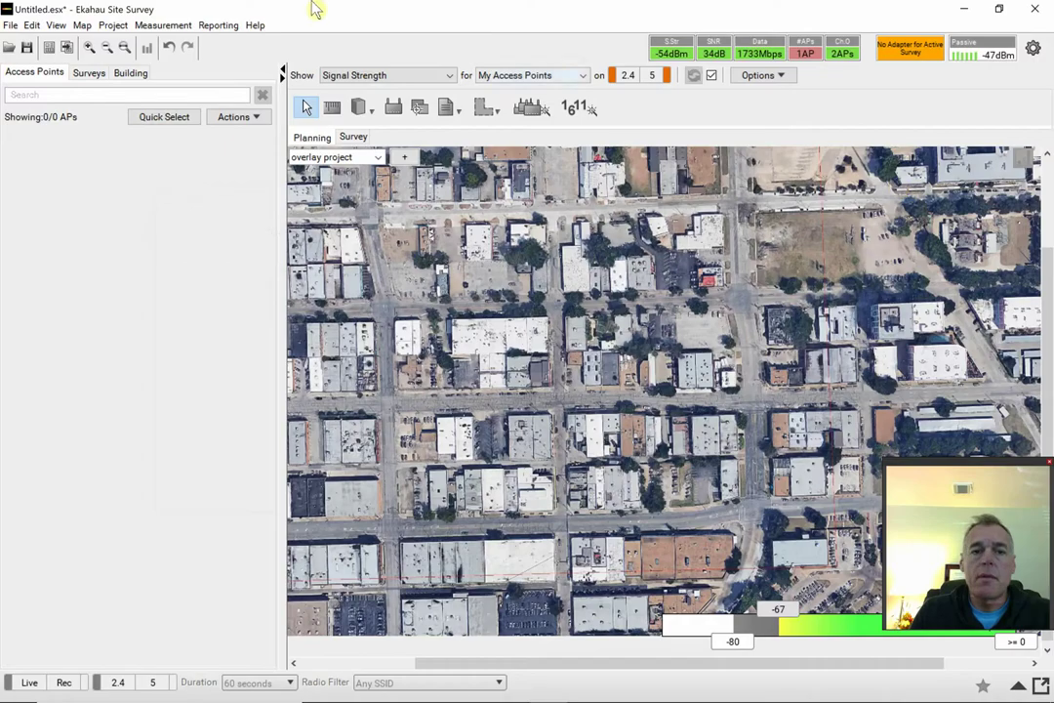
# Step: Try to switch the project's coverage requirement to Basic Connectivity
pyautogui.click(114, 27)
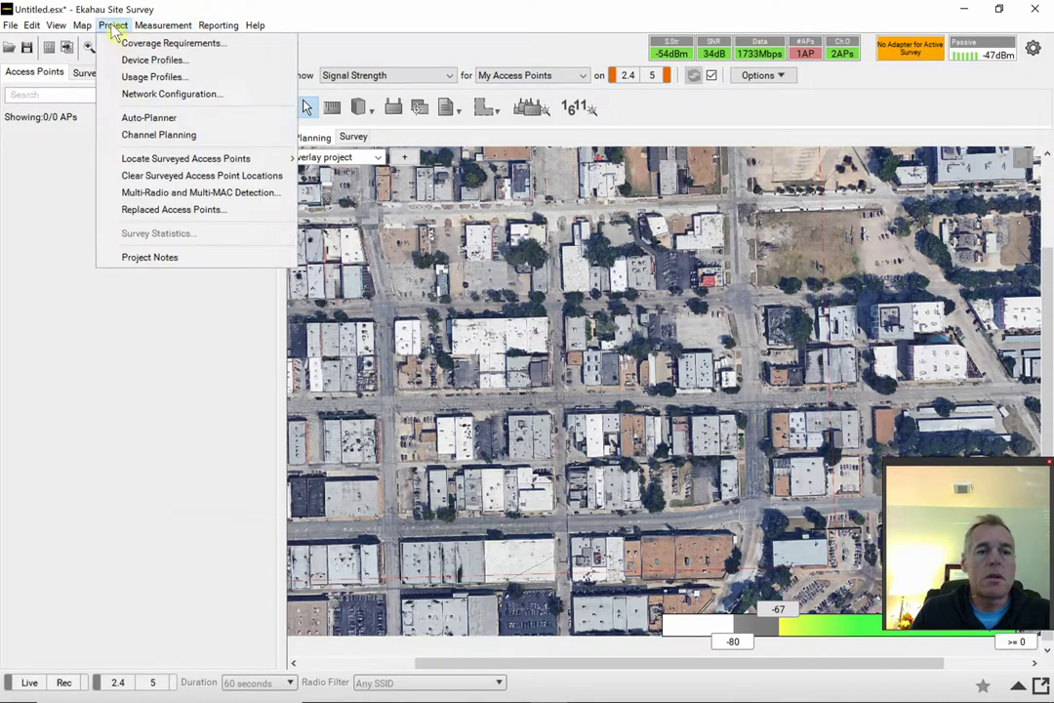
pyautogui.click(160, 43)
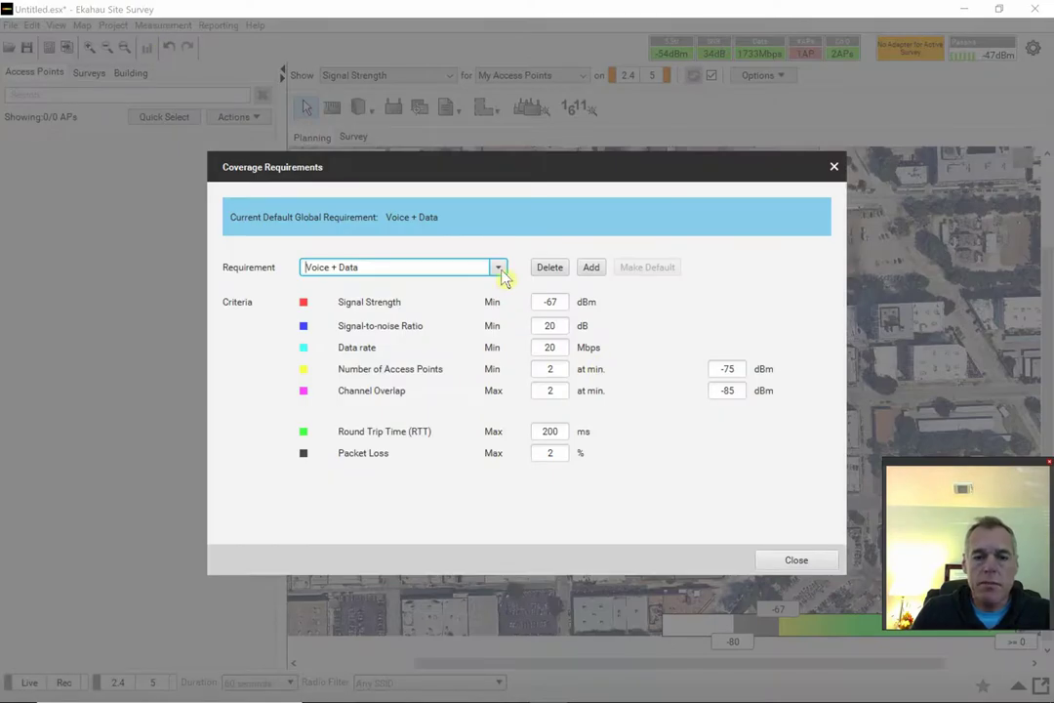
pyautogui.click(498, 267)
pyautogui.click(438, 286)
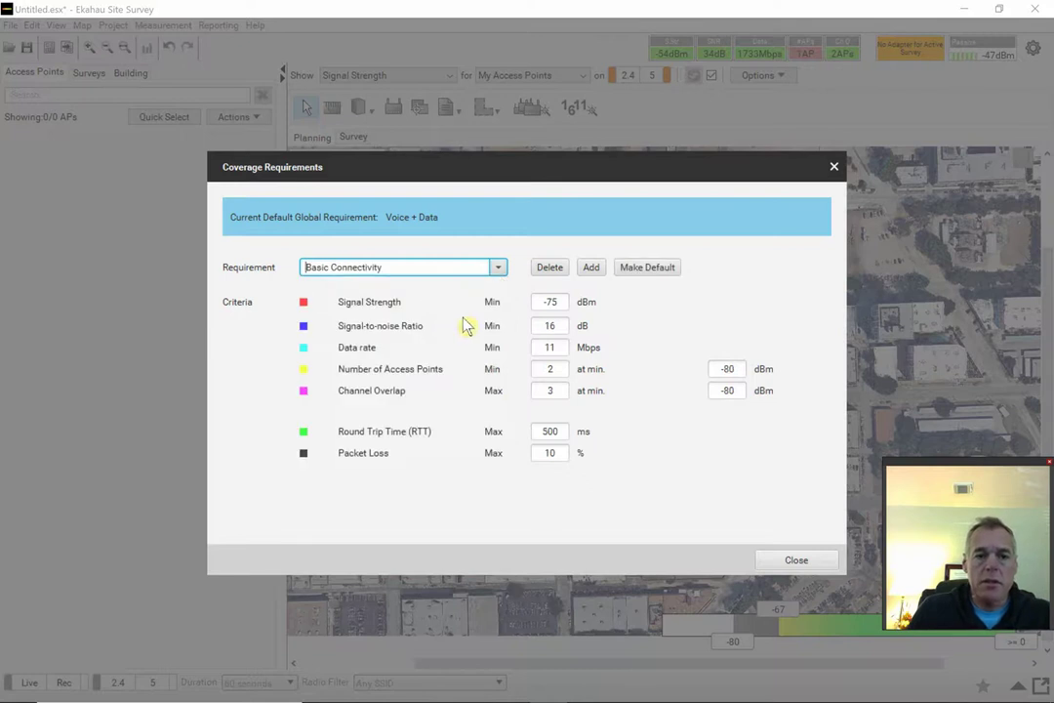
pyautogui.click(791, 565)
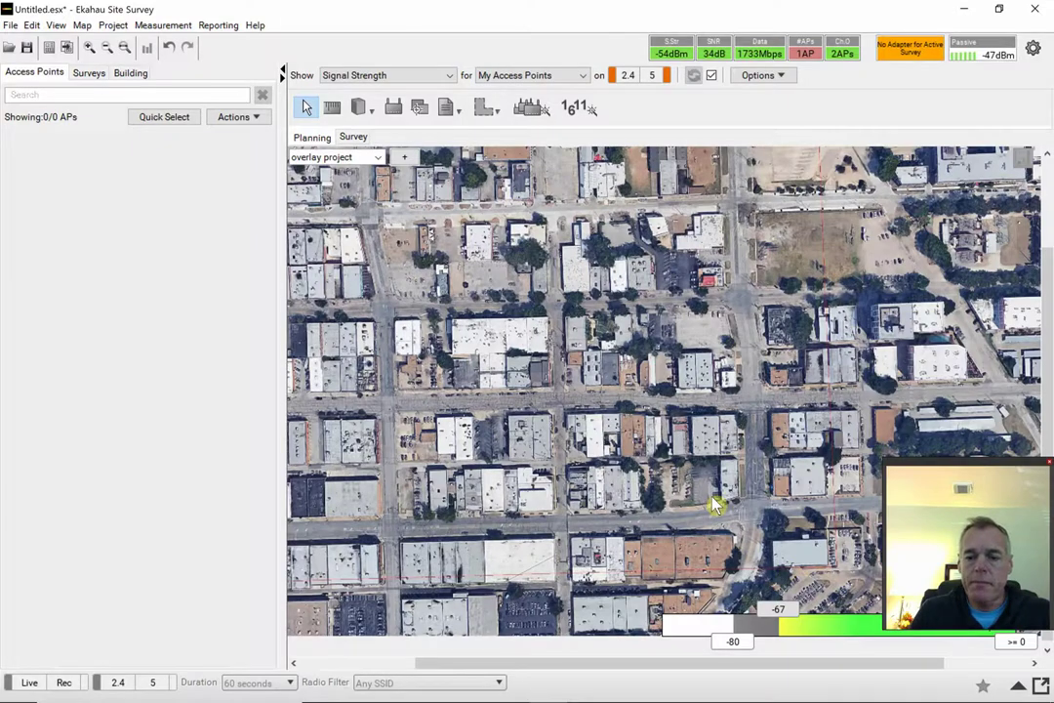
# Step: Make Basic Connectivity the default coverage requirement for the project
pyautogui.click(114, 25)
pyautogui.click(141, 45)
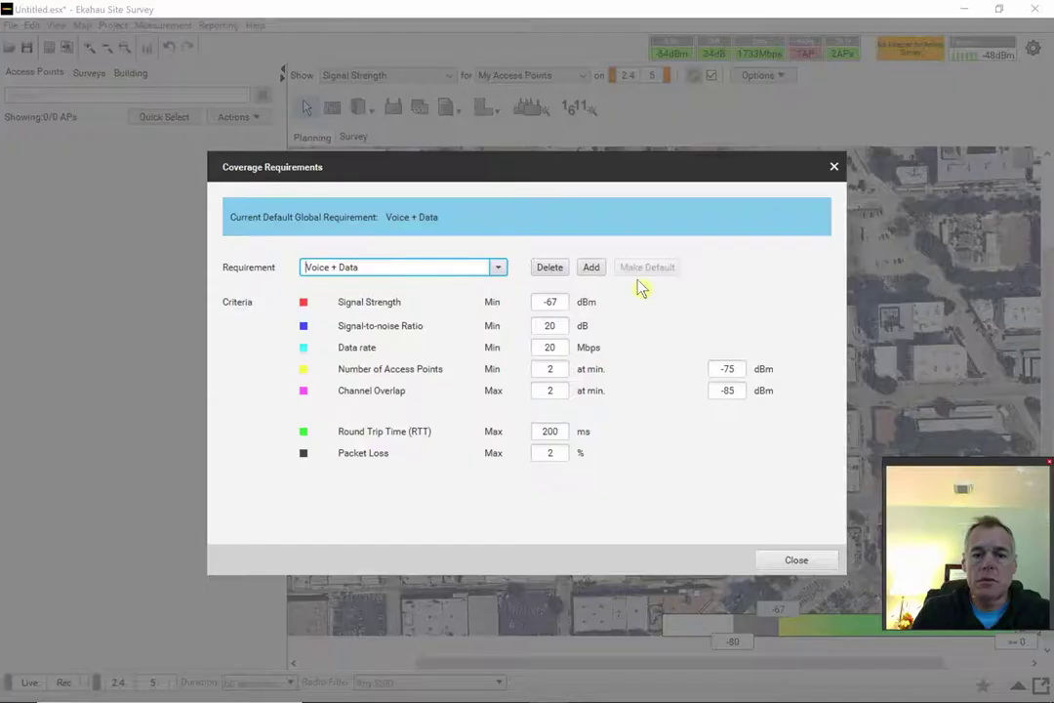
pyautogui.click(497, 269)
pyautogui.click(460, 289)
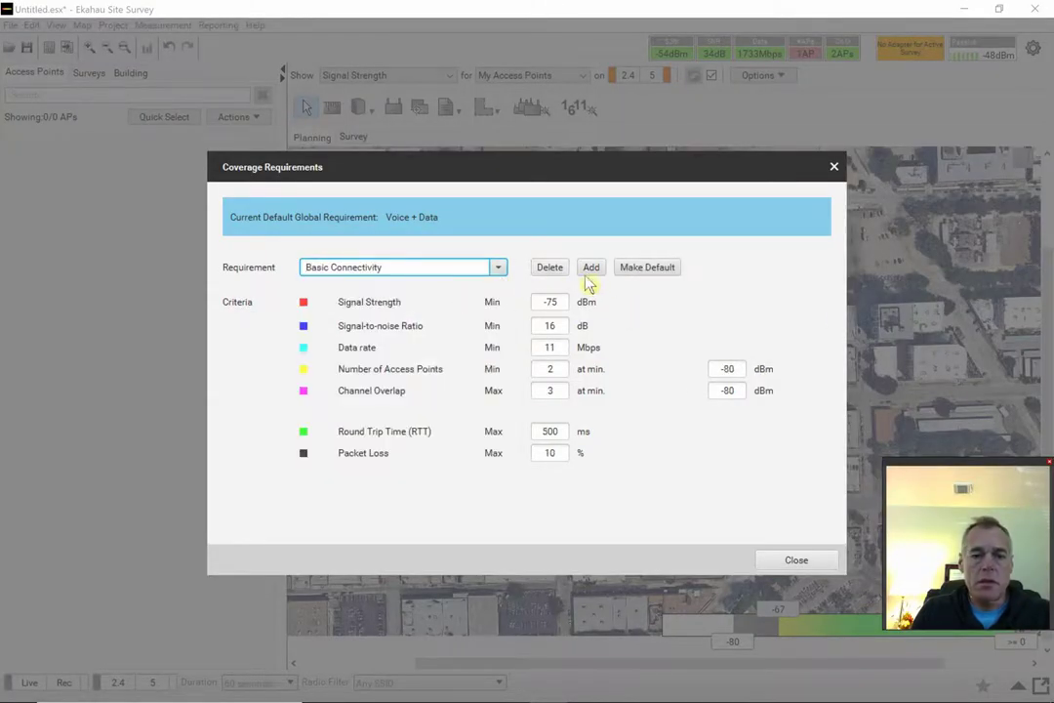
pyautogui.click(639, 269)
pyautogui.click(815, 559)
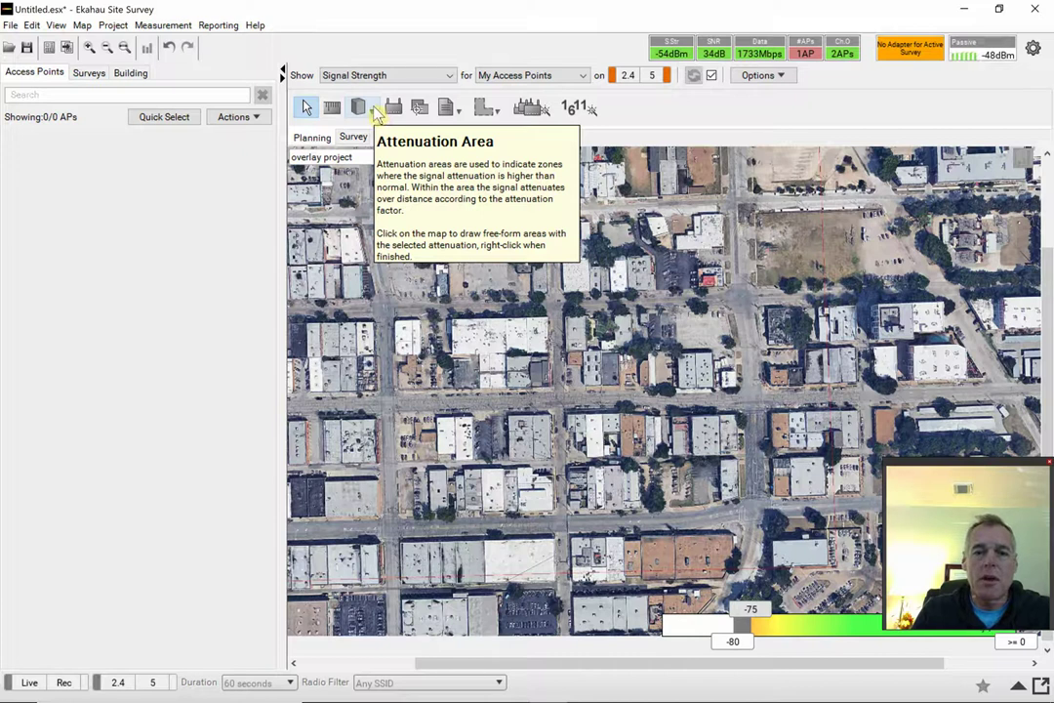
# Step: Draw five rectangular Wide Area: Building (Heavy) (10.0dB/m) attenuation areas over buildings in the two neighbouring blocks north of the wide white-roofed building
pyautogui.click(374, 112)
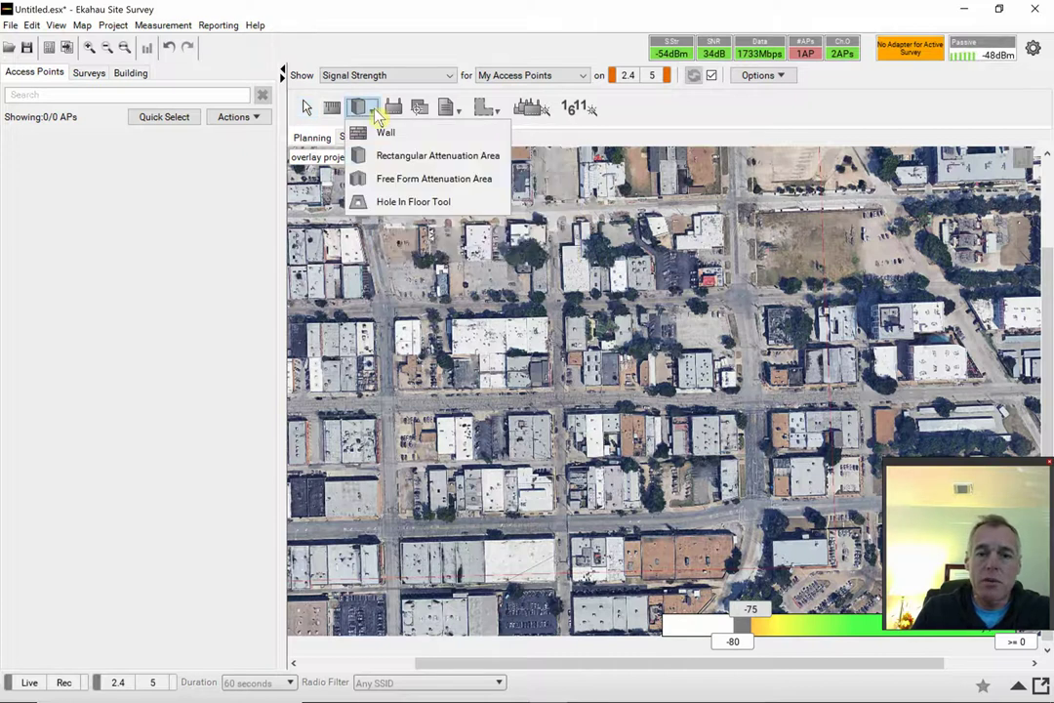
pyautogui.click(398, 164)
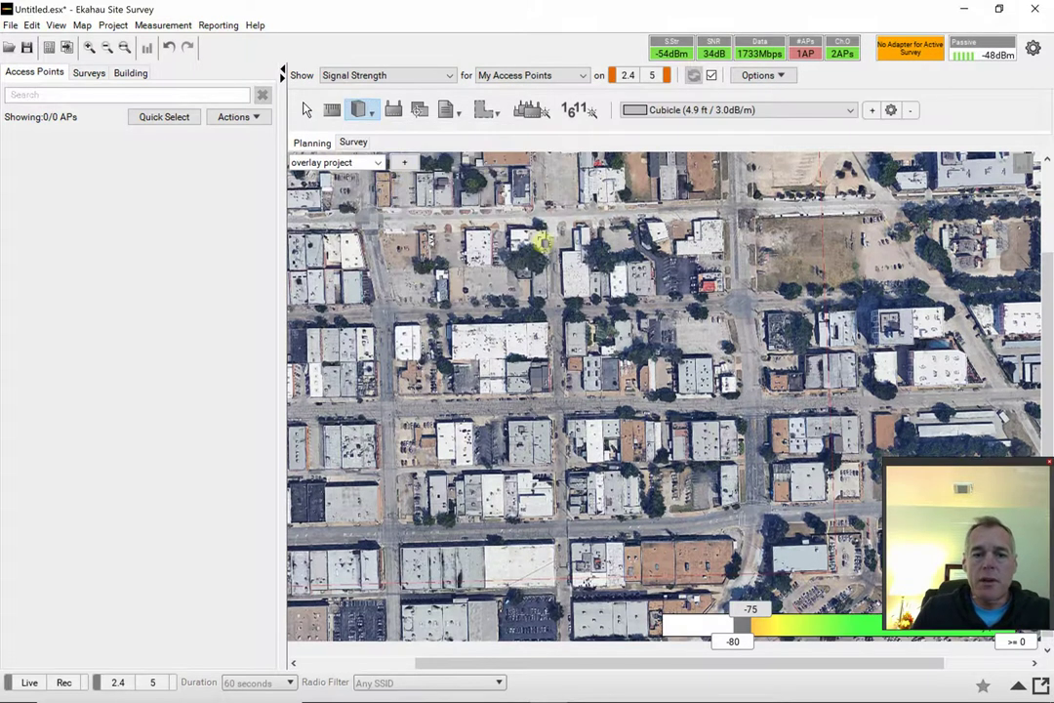
pyautogui.click(830, 110)
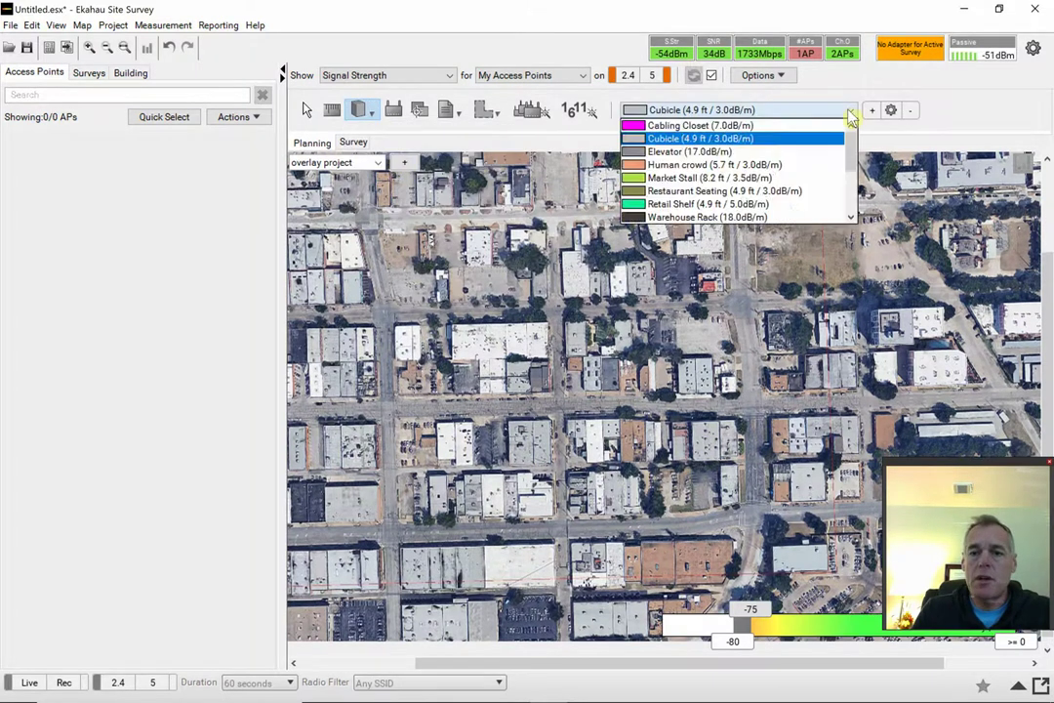
pyautogui.scroll(-3, 840, 161)
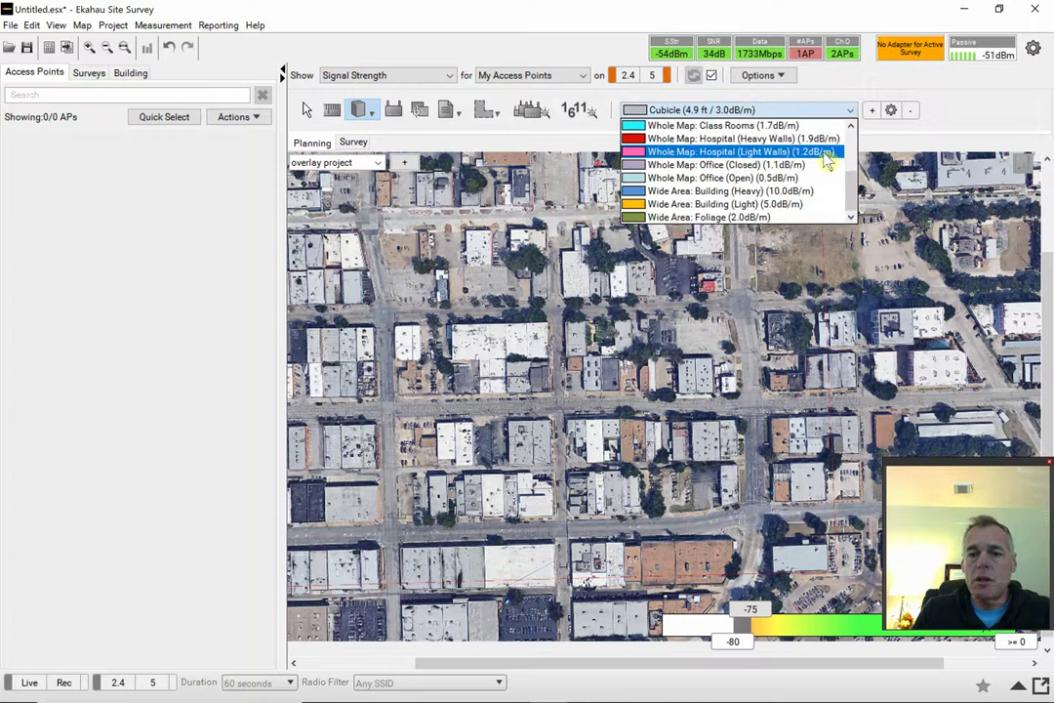
pyautogui.click(784, 194)
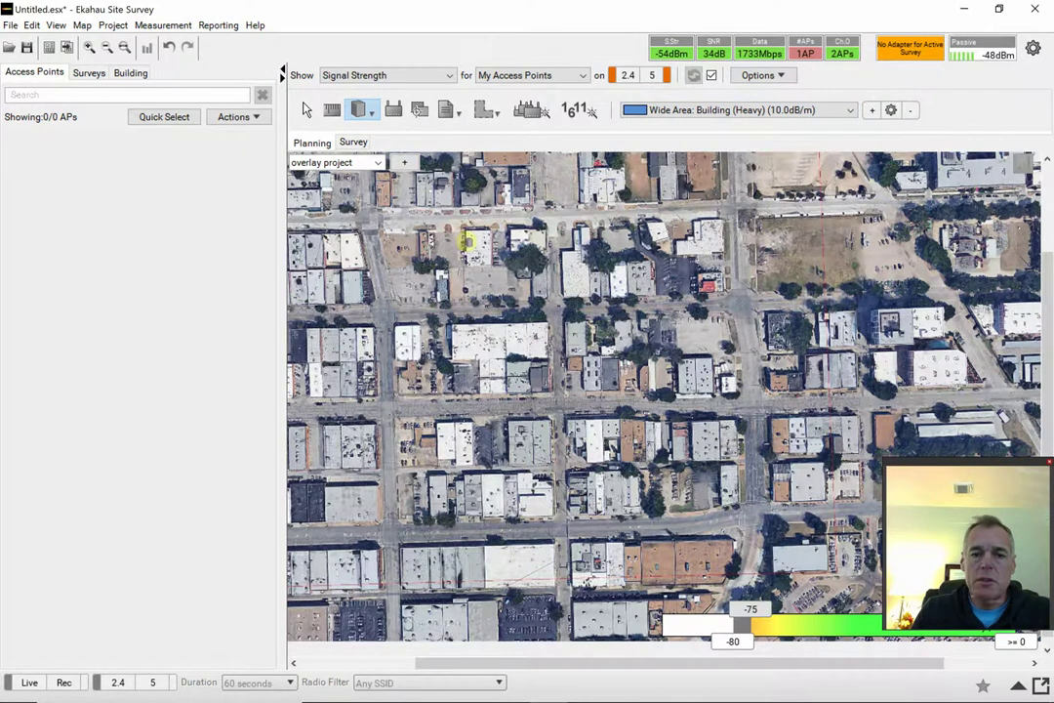
pyautogui.scroll(2, 468, 243)
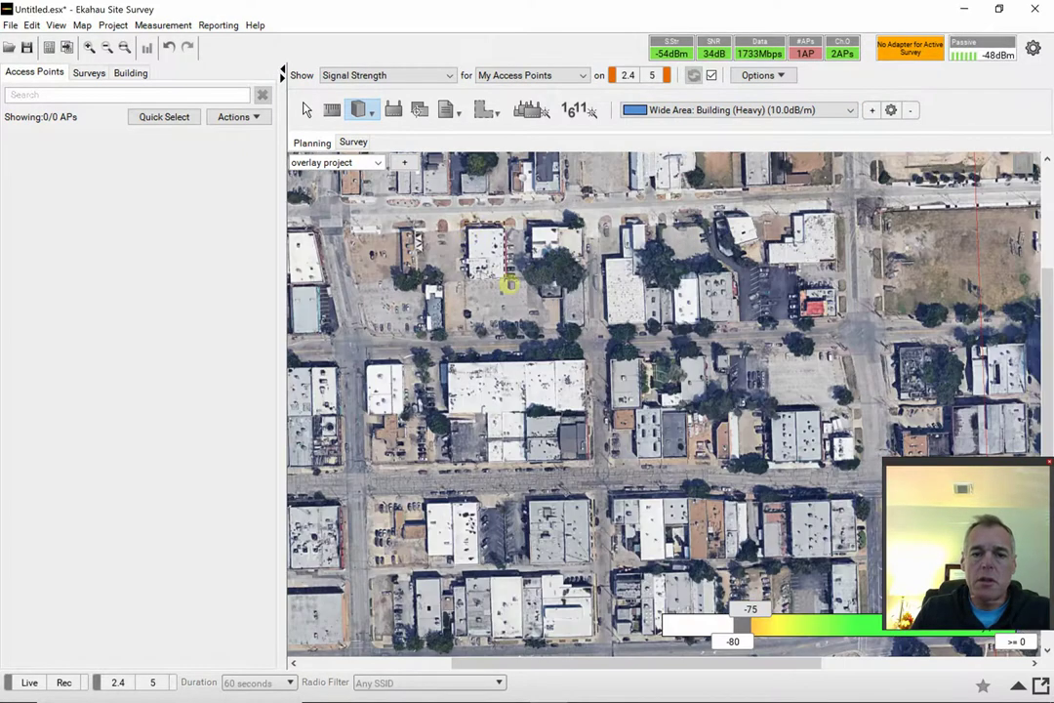
pyautogui.moveTo(463, 224); pyautogui.dragTo(508, 281)
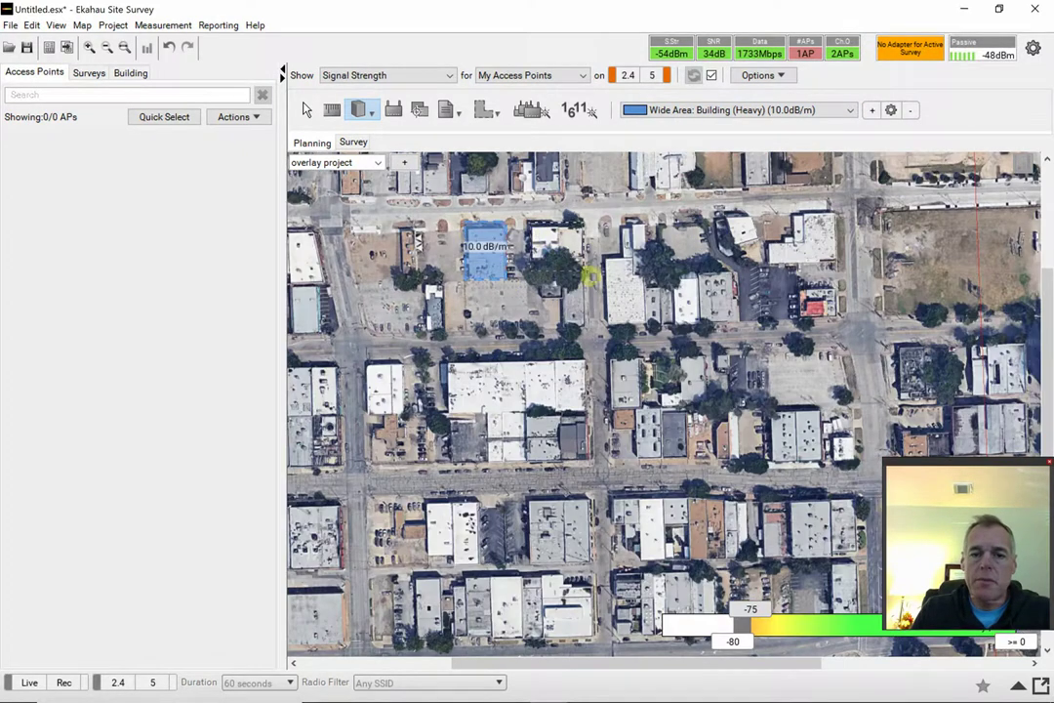
pyautogui.moveTo(528, 221); pyautogui.dragTo(586, 273)
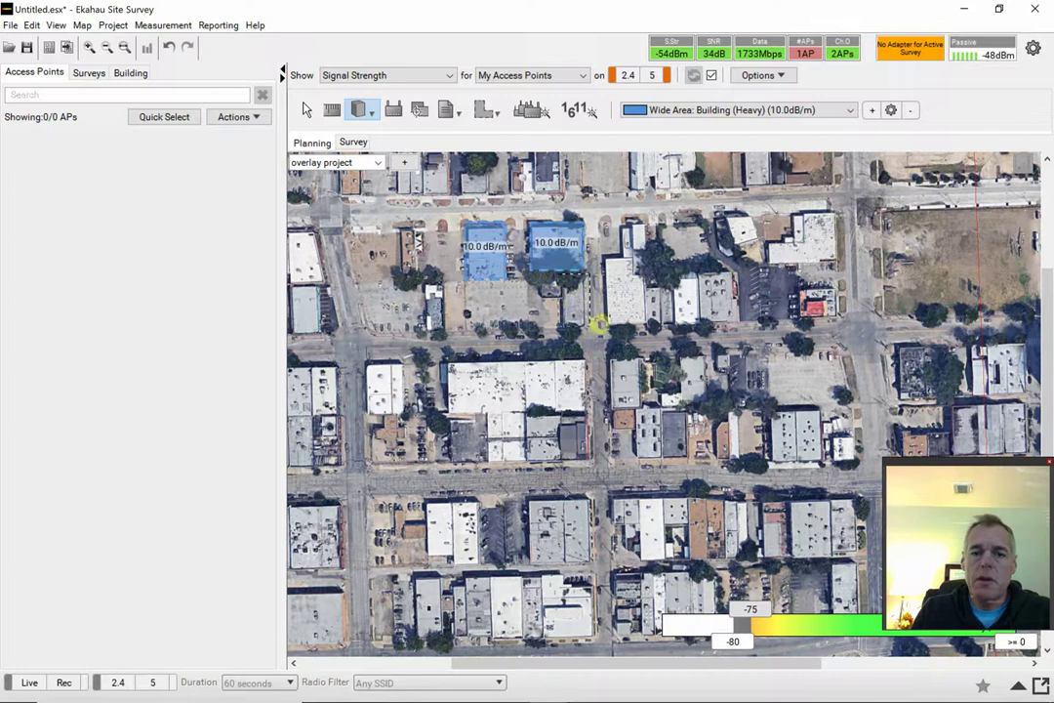
pyautogui.moveTo(596, 325)
pyautogui.mouseDown()
pyautogui.moveTo(557, 273)
pyautogui.moveTo(646, 325)
pyautogui.mouseUp()
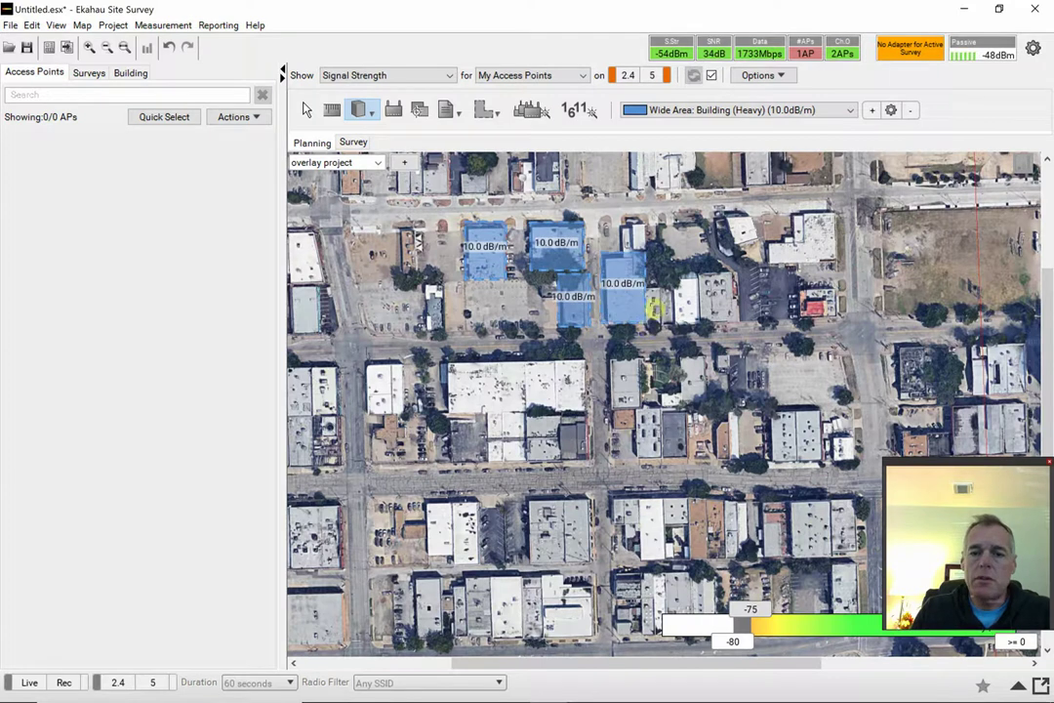
pyautogui.moveTo(644, 276); pyautogui.dragTo(734, 324)
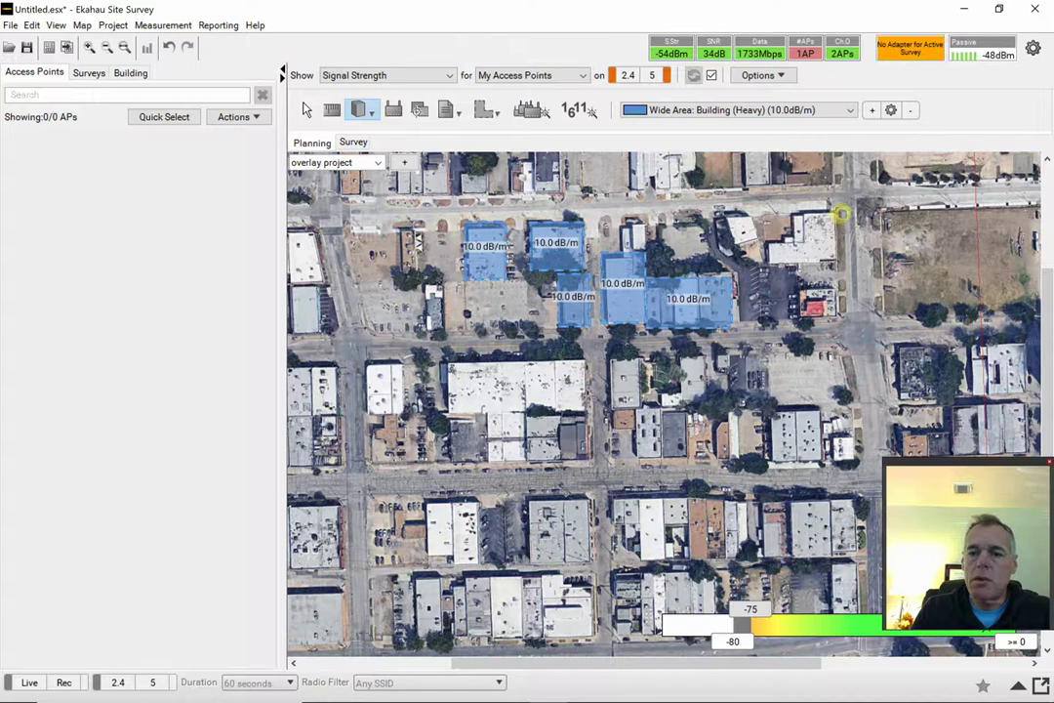
# Step: Draw seven more Building (Heavy) attenuation areas over the northeast building, the middle-row buildings including the wide white-roofed one, and the long row southeast of it
pyautogui.moveTo(768, 270); pyautogui.dragTo(836, 207)
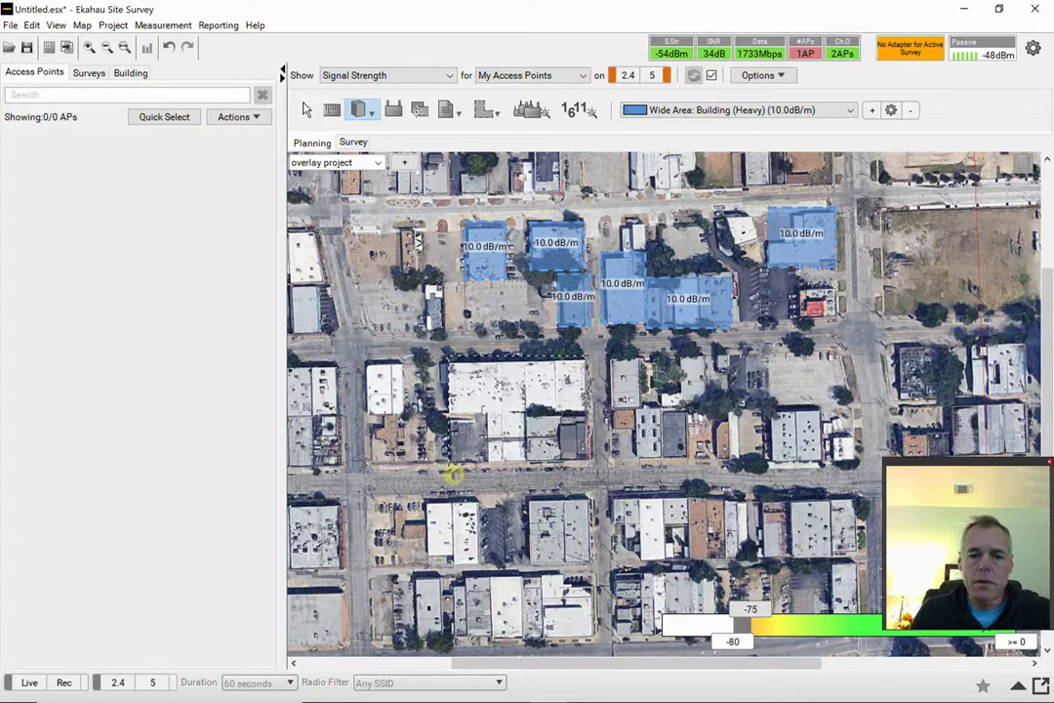
pyautogui.moveTo(446, 470); pyautogui.dragTo(589, 357)
pyautogui.moveTo(363, 364); pyautogui.dragTo(407, 415)
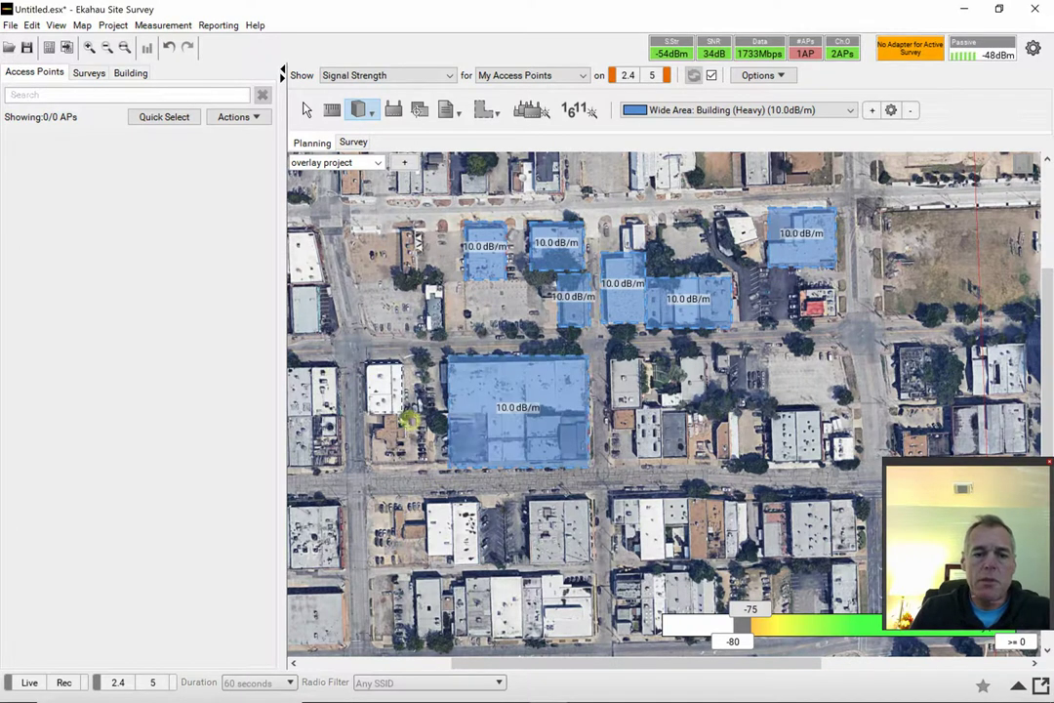
pyautogui.moveTo(602, 357); pyautogui.dragTo(646, 407)
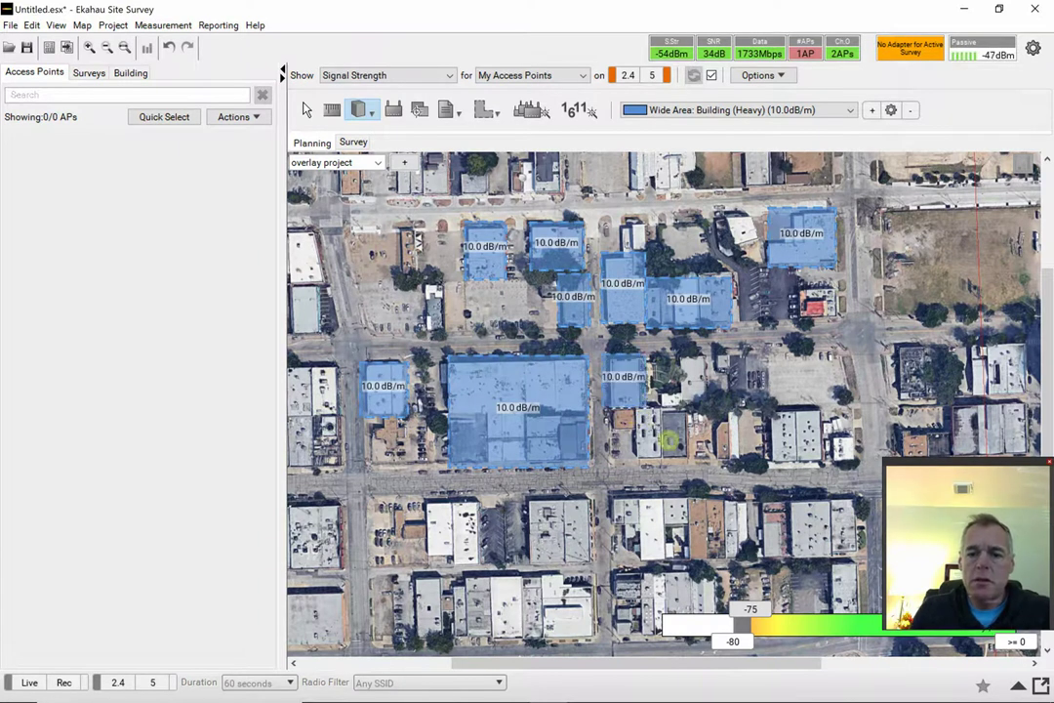
pyautogui.moveTo(609, 410); pyautogui.dragTo(694, 459)
pyautogui.moveTo(759, 399)
pyautogui.mouseDown()
pyautogui.moveTo(825, 464)
pyautogui.moveTo(752, 532)
pyautogui.moveTo(652, 561)
pyautogui.moveTo(608, 558)
pyautogui.mouseUp()
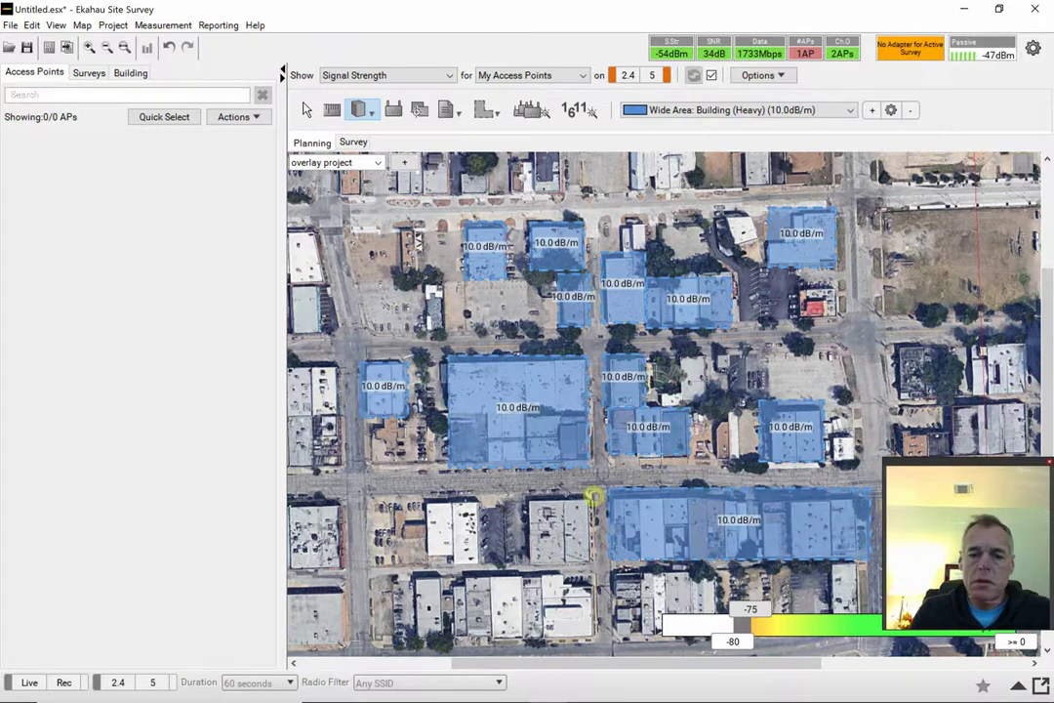
# Step: Draw five further Building (Heavy) attenuation areas over the remaining buildings and building rows in the two southern blocks
pyautogui.moveTo(528, 488); pyautogui.dragTo(590, 560)
pyautogui.moveTo(597, 568); pyautogui.dragTo(372, 642)
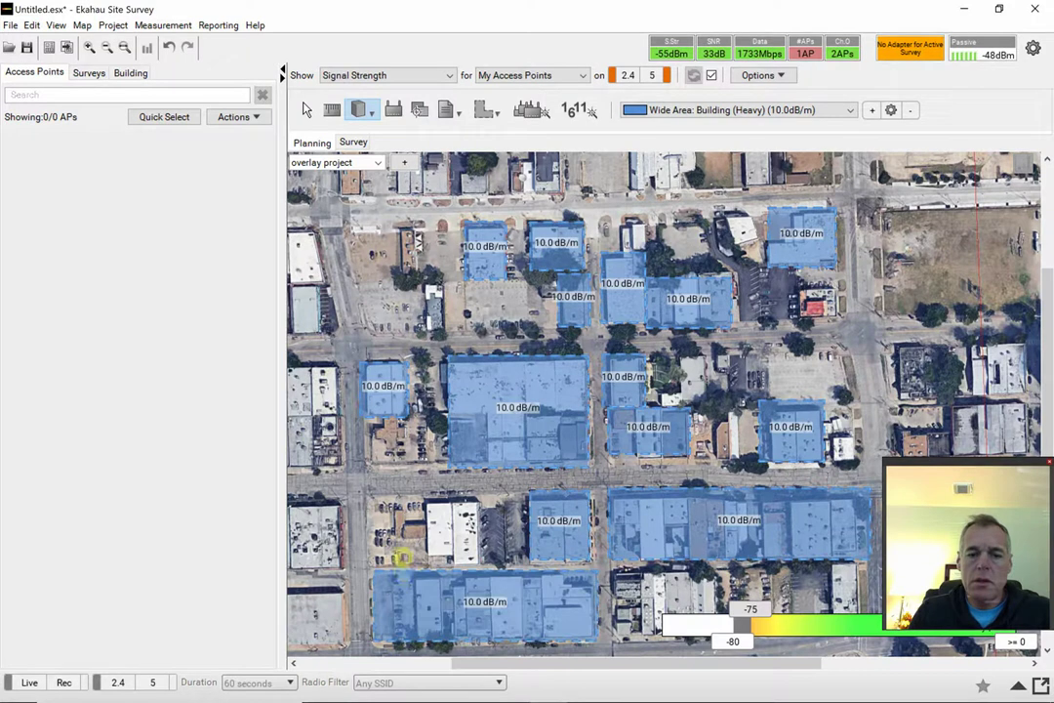
pyautogui.moveTo(427, 498); pyautogui.dragTo(481, 562)
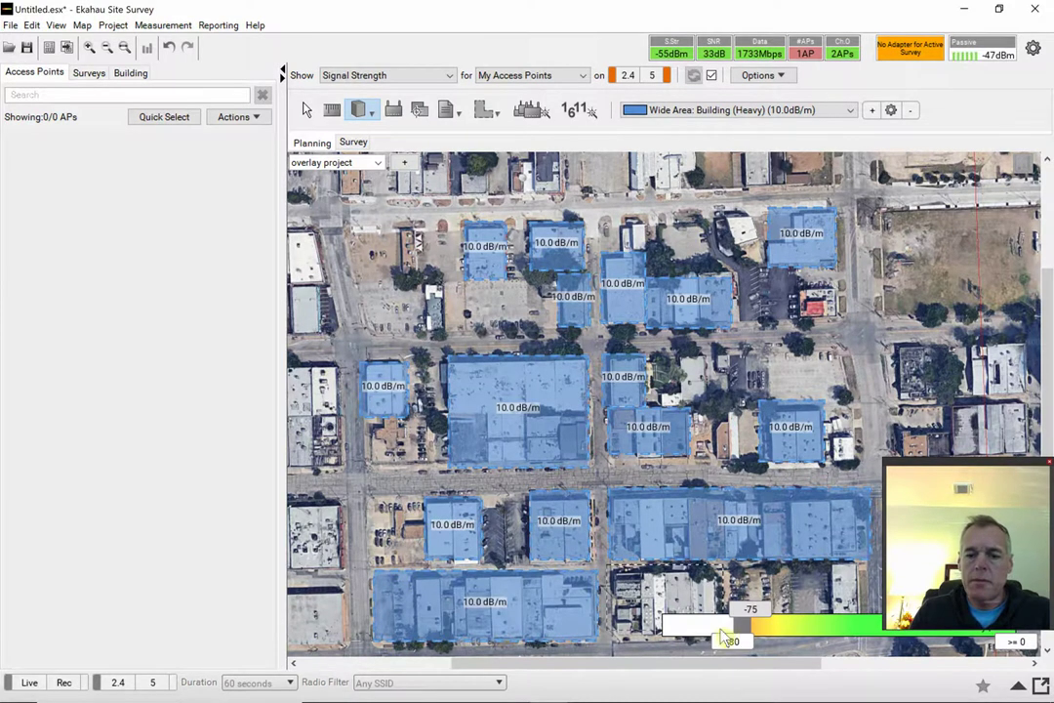
pyautogui.moveTo(608, 562); pyautogui.dragTo(725, 629)
pyautogui.moveTo(826, 566); pyautogui.dragTo(870, 613)
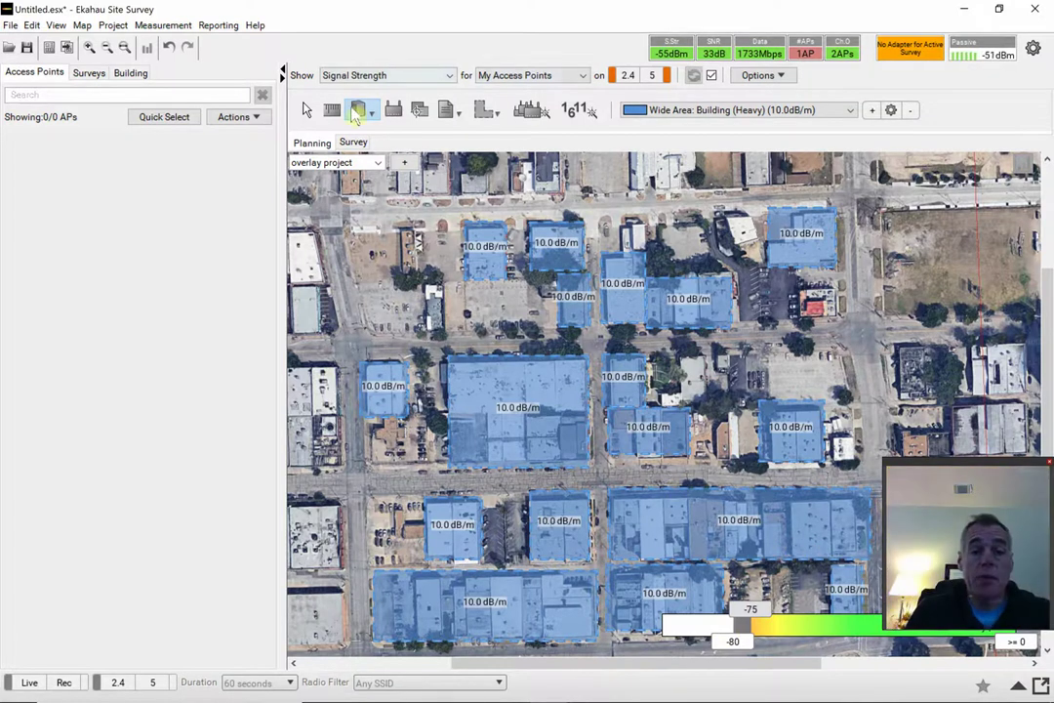
pyautogui.click(307, 108)
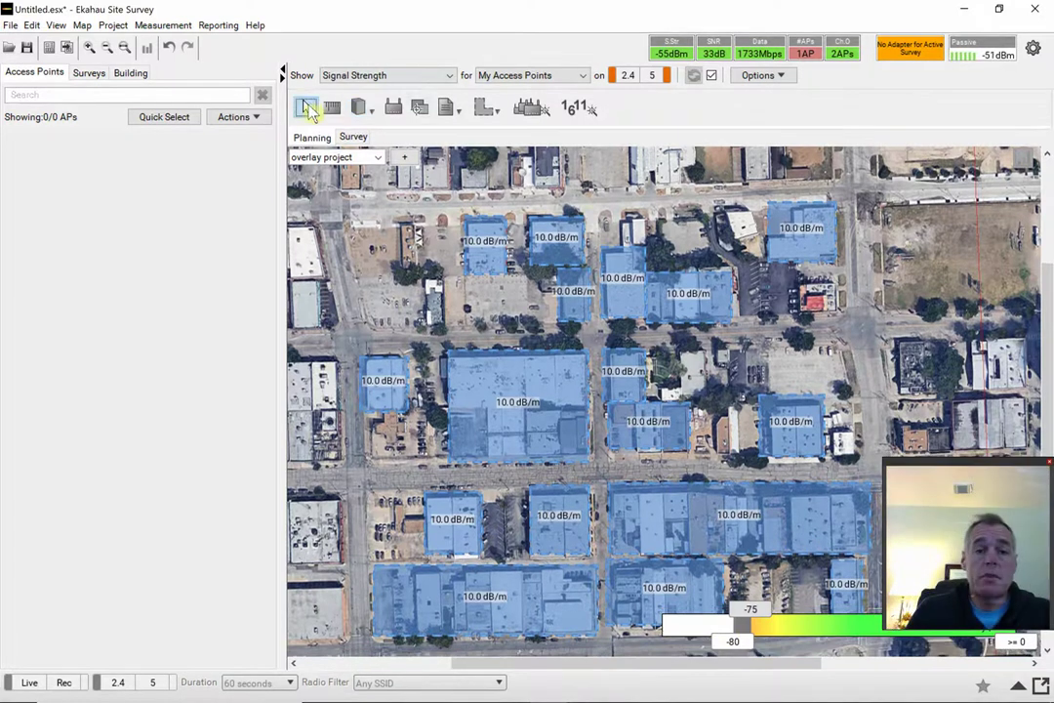
# Step: Place four Generic .11n/ac Dual Radio access points at the intersections along the western north-south street
pyautogui.click(392, 108)
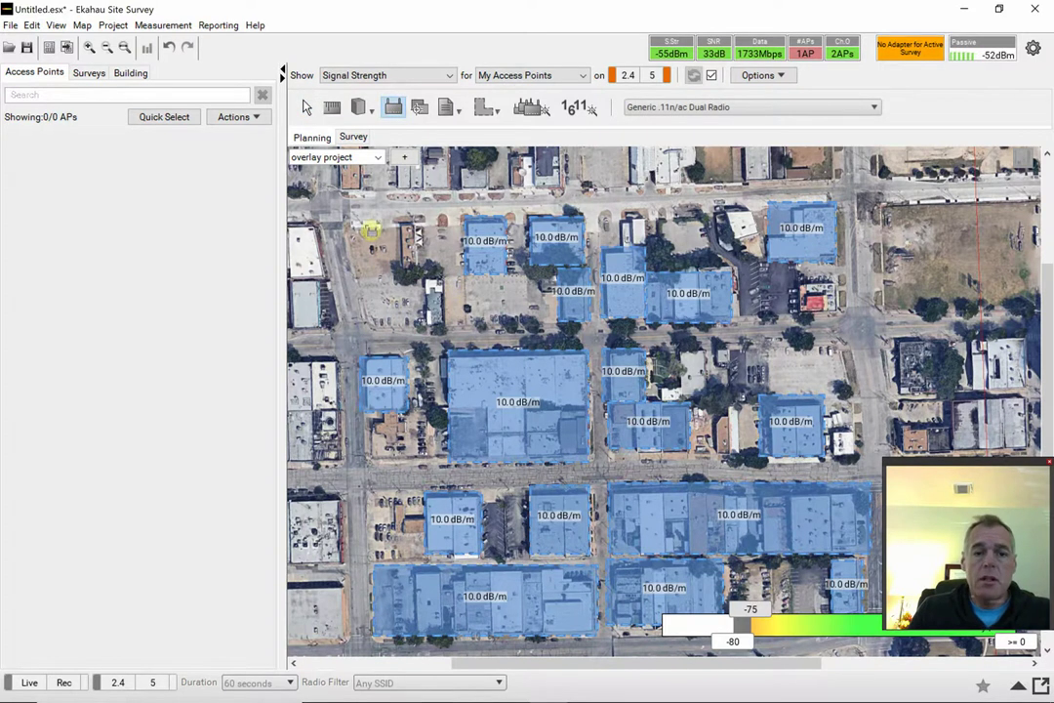
pyautogui.click(354, 205)
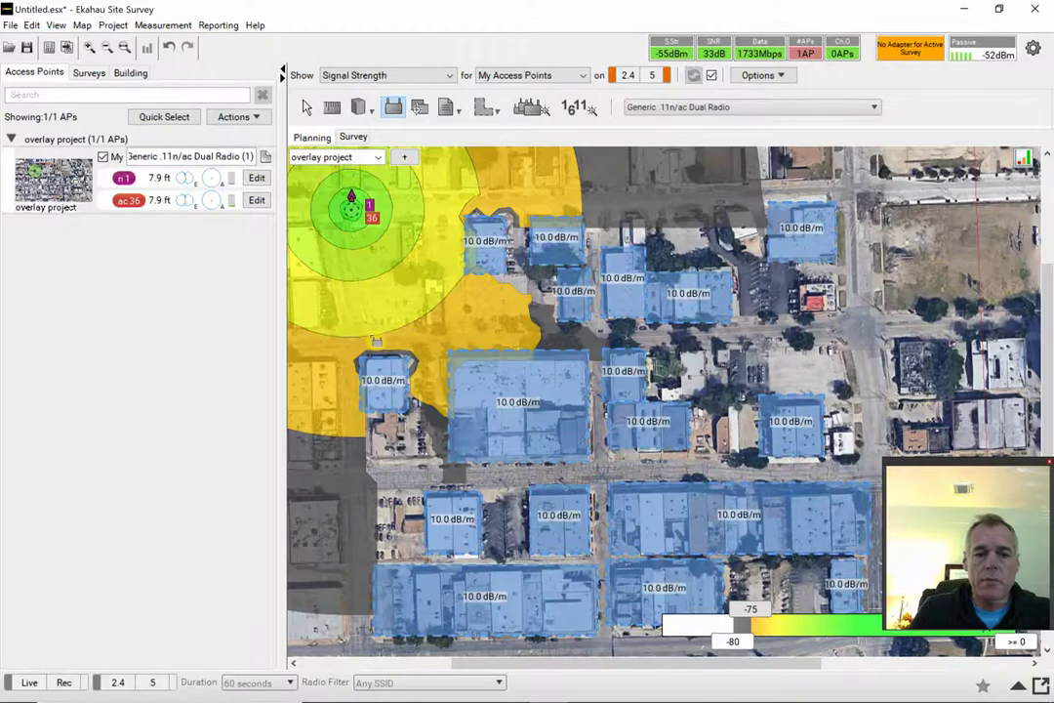
pyautogui.click(370, 335)
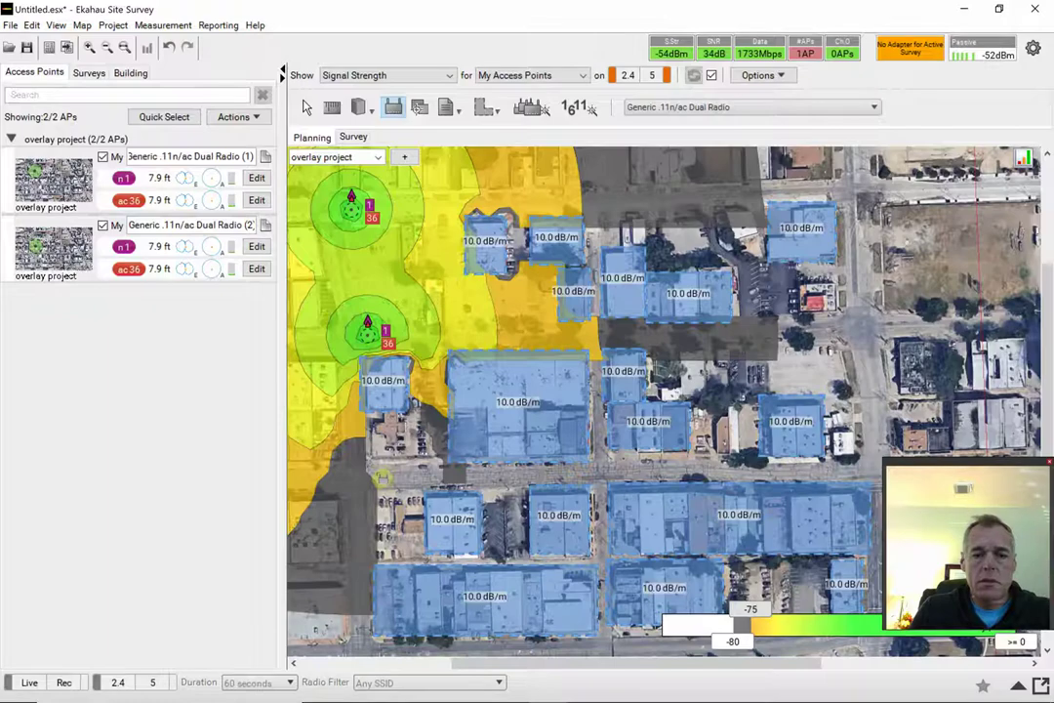
pyautogui.click(377, 468)
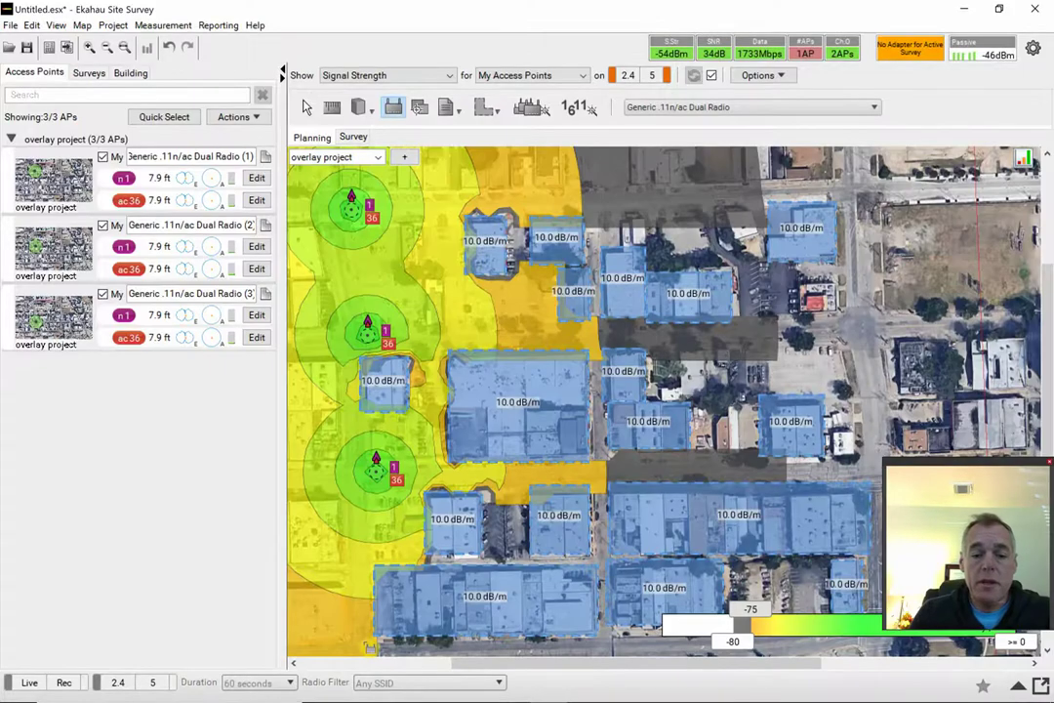
pyautogui.click(367, 640)
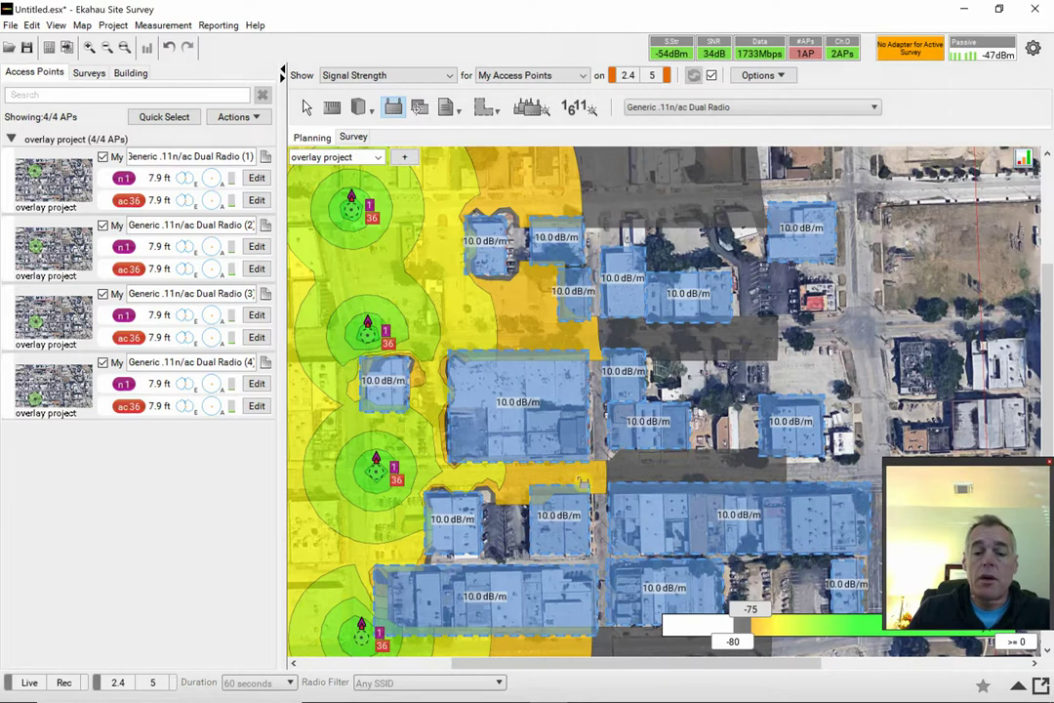
# Step: Place three more access points at the central street's intersections and one on the southernmost street just east of it
pyautogui.click(593, 472)
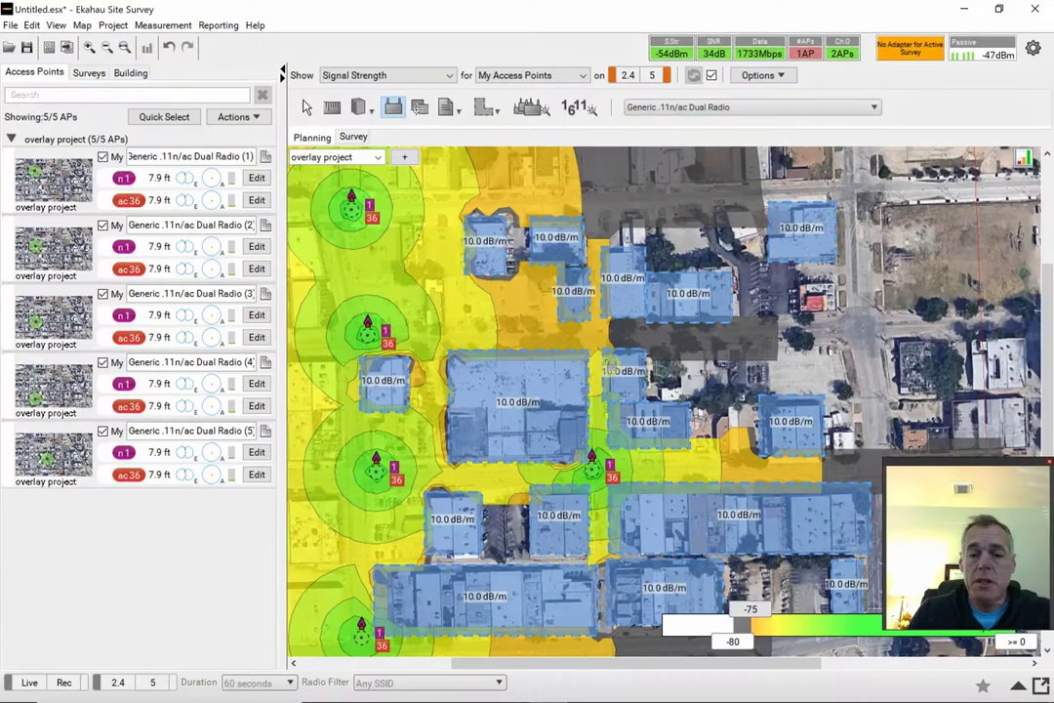
pyautogui.click(599, 338)
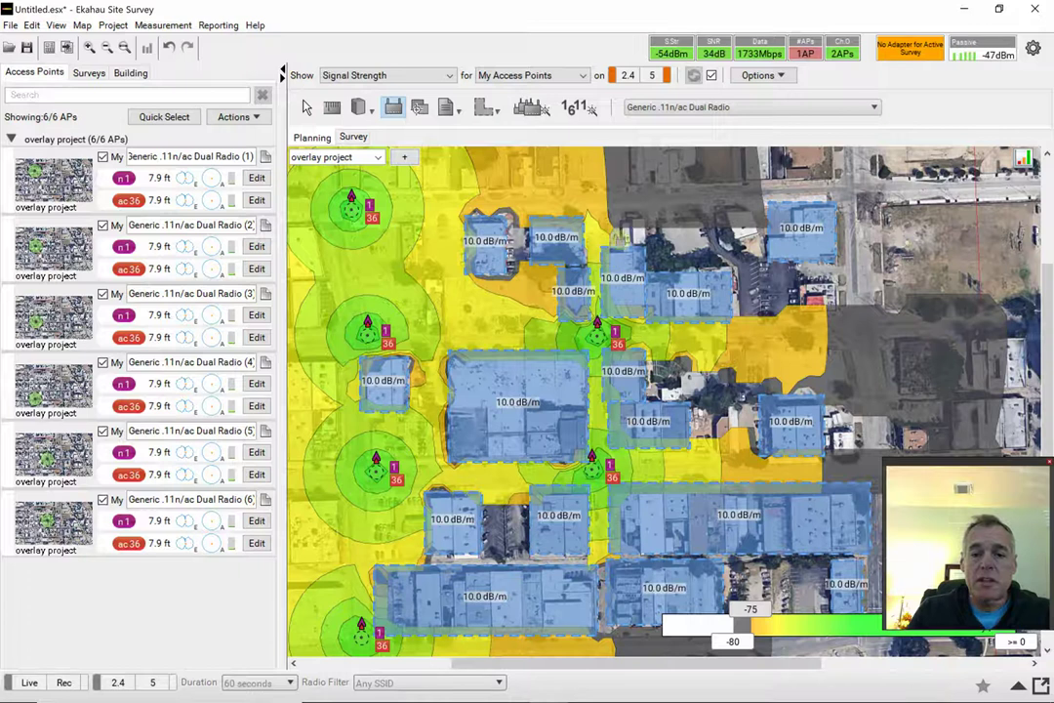
pyautogui.click(593, 203)
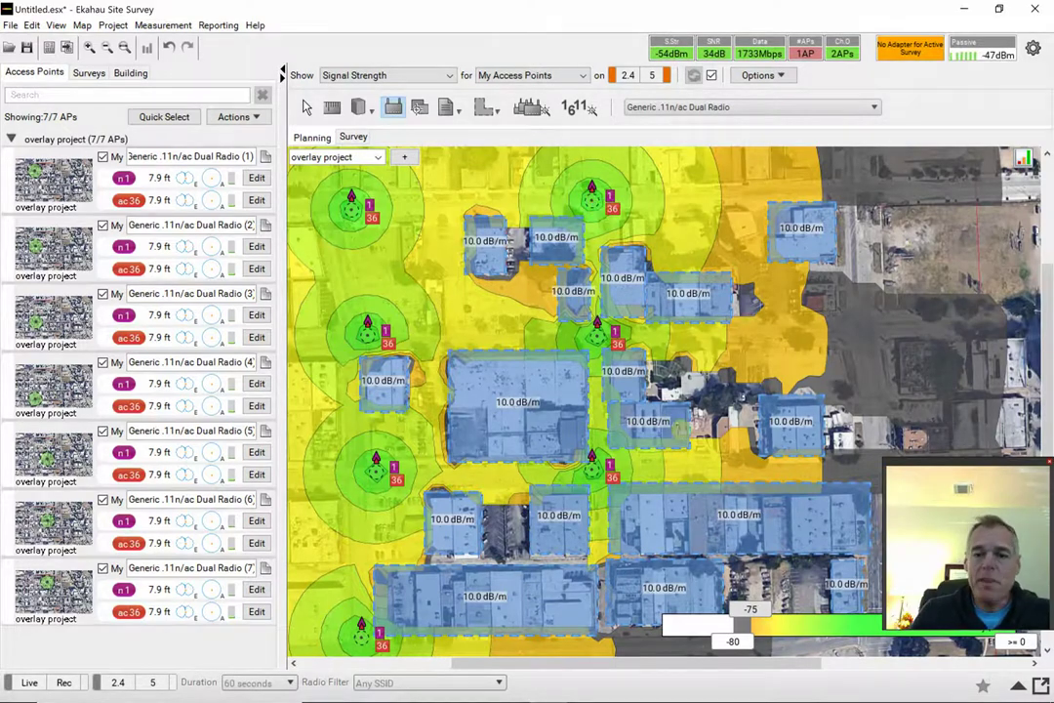
pyautogui.click(644, 641)
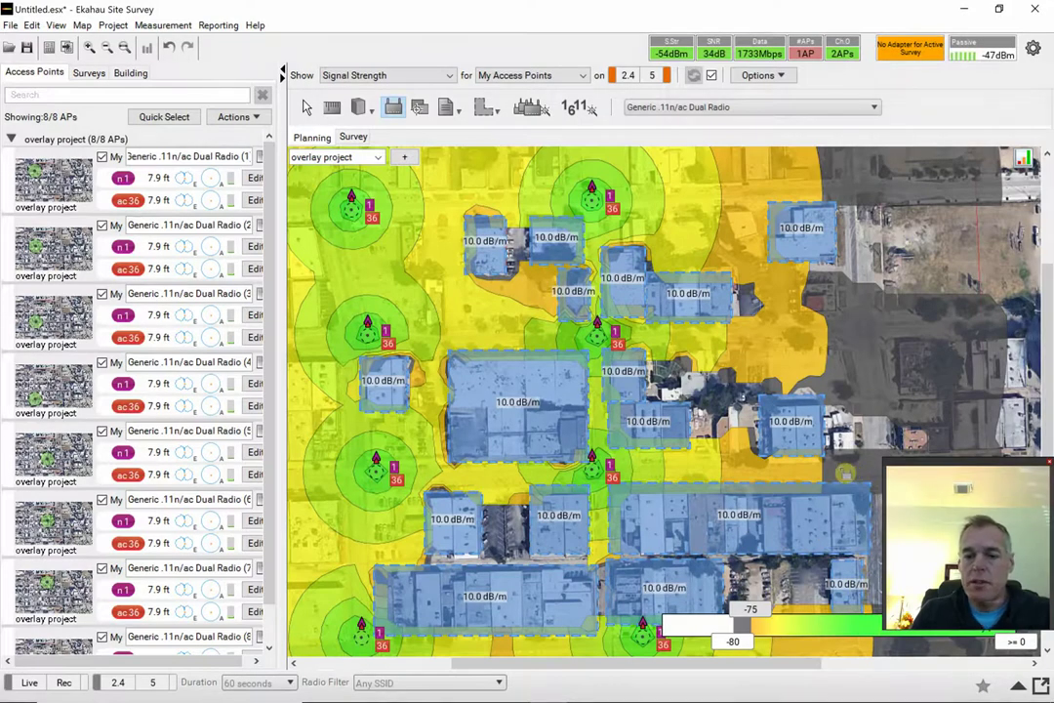
# Step: Place three access points at the eastern street's intersections and one midway along the street above the long southeastern building row
pyautogui.click(851, 464)
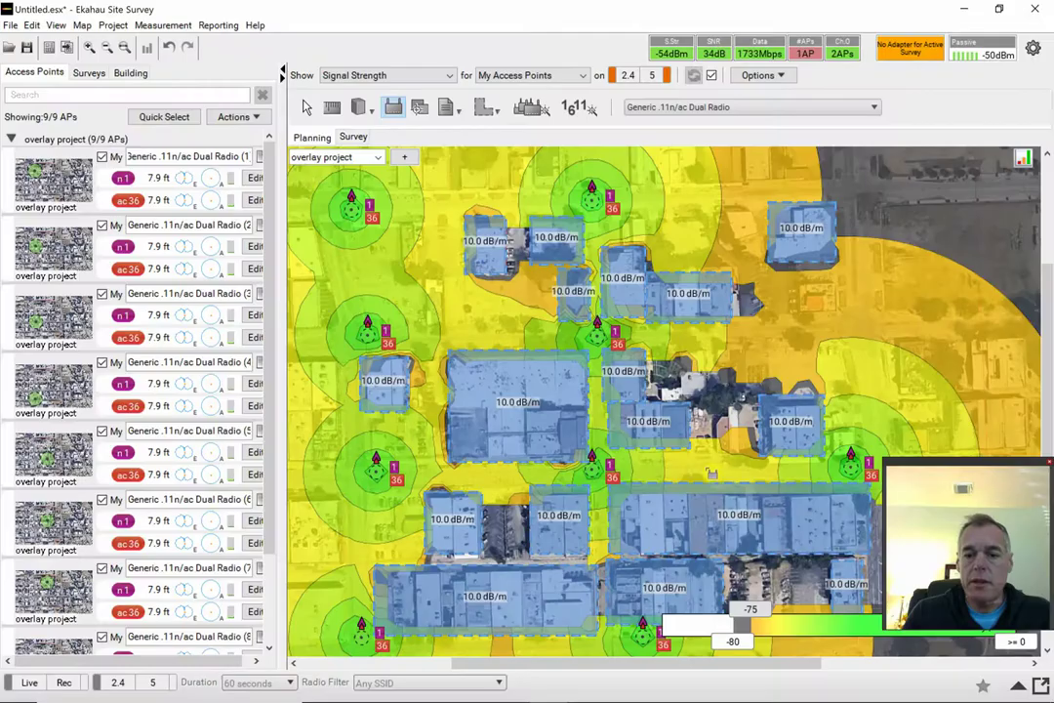
pyautogui.click(707, 466)
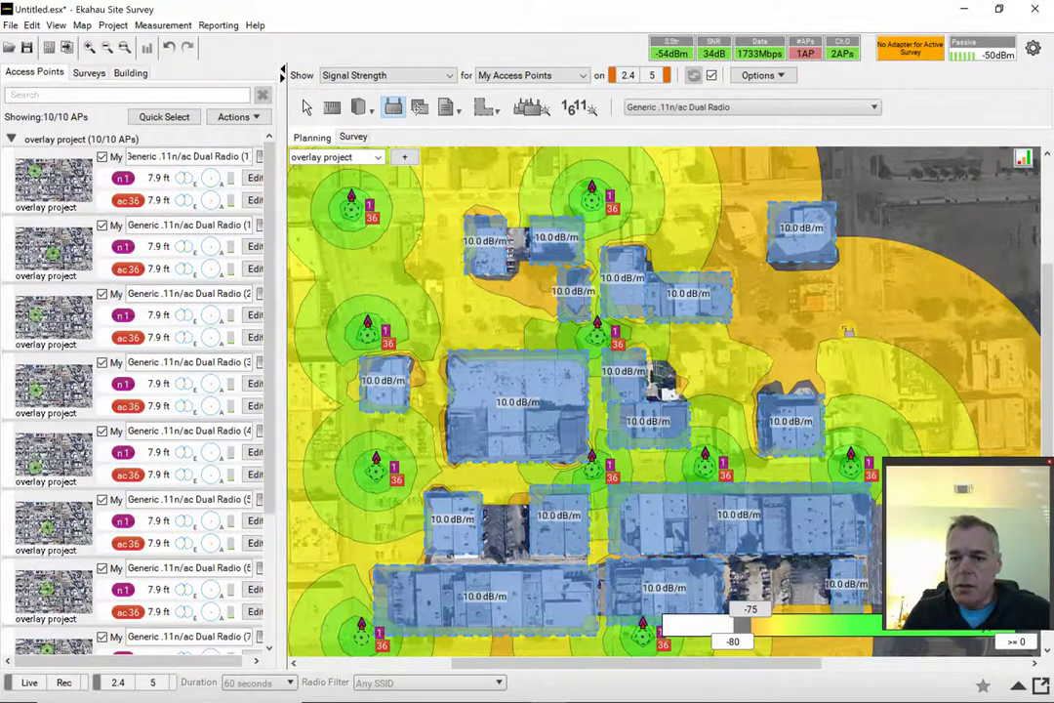
pyautogui.click(844, 322)
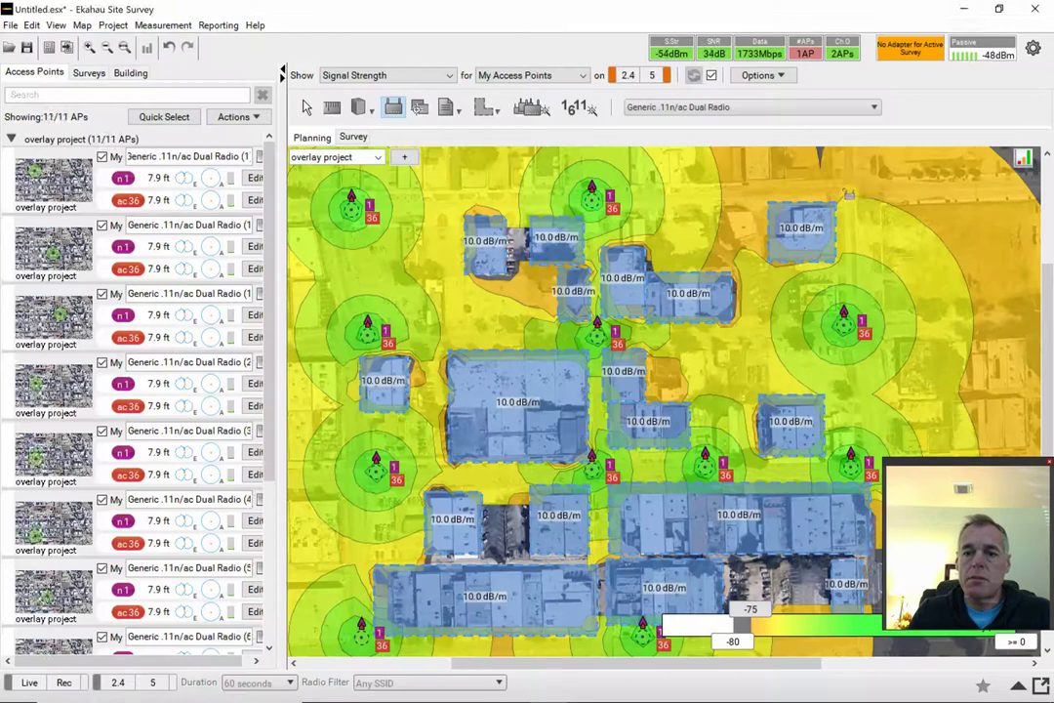
pyautogui.click(841, 185)
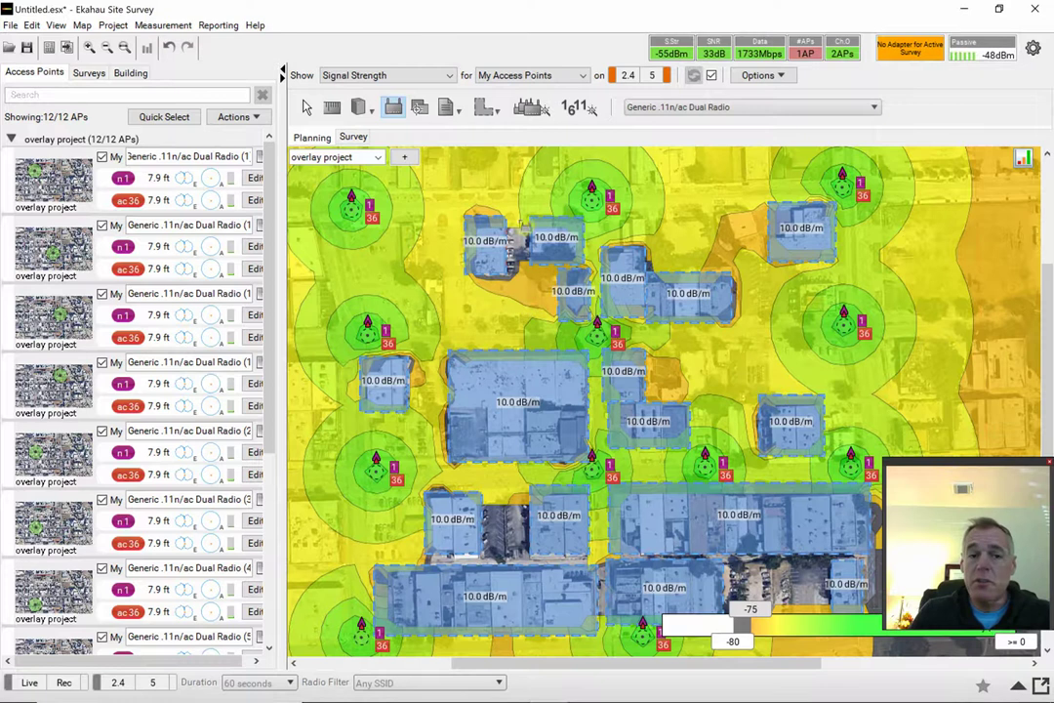
# Step: Hide the access point antennas, radio/channel labels and attenuation areas on the map
pyautogui.click(57, 27)
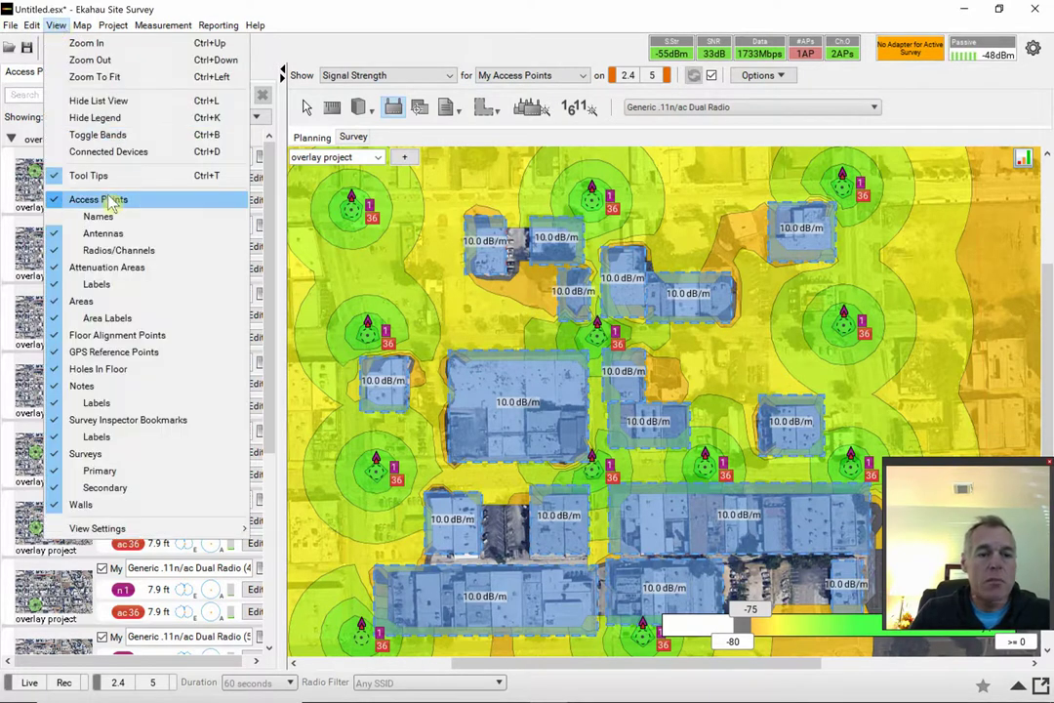
pyautogui.click(110, 234)
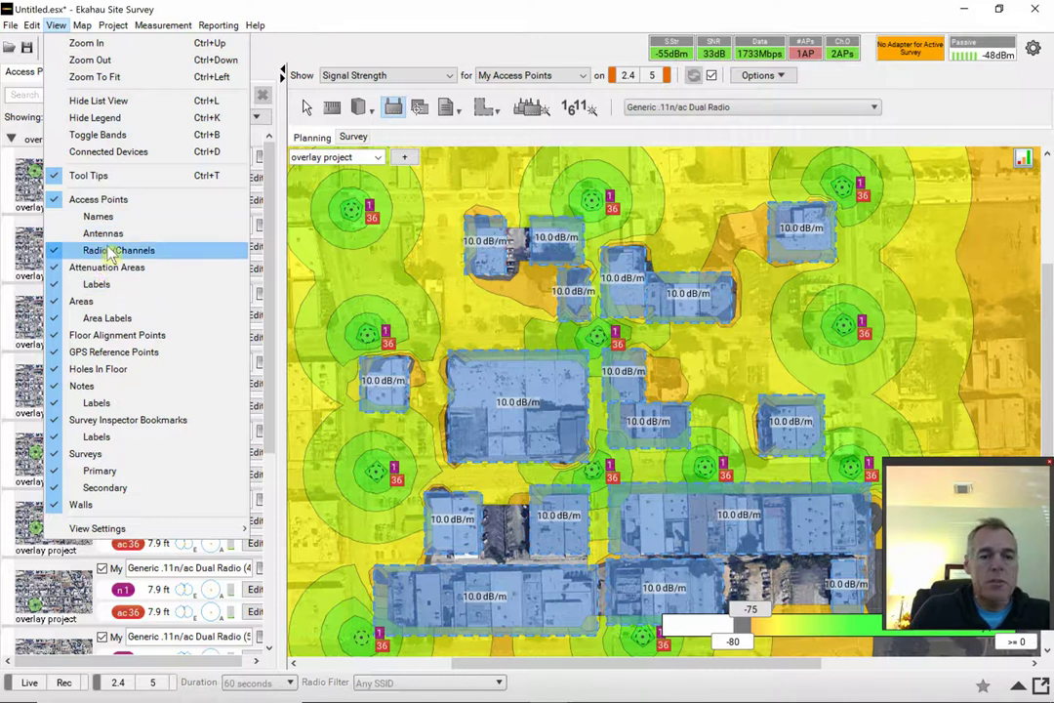
pyautogui.click(103, 251)
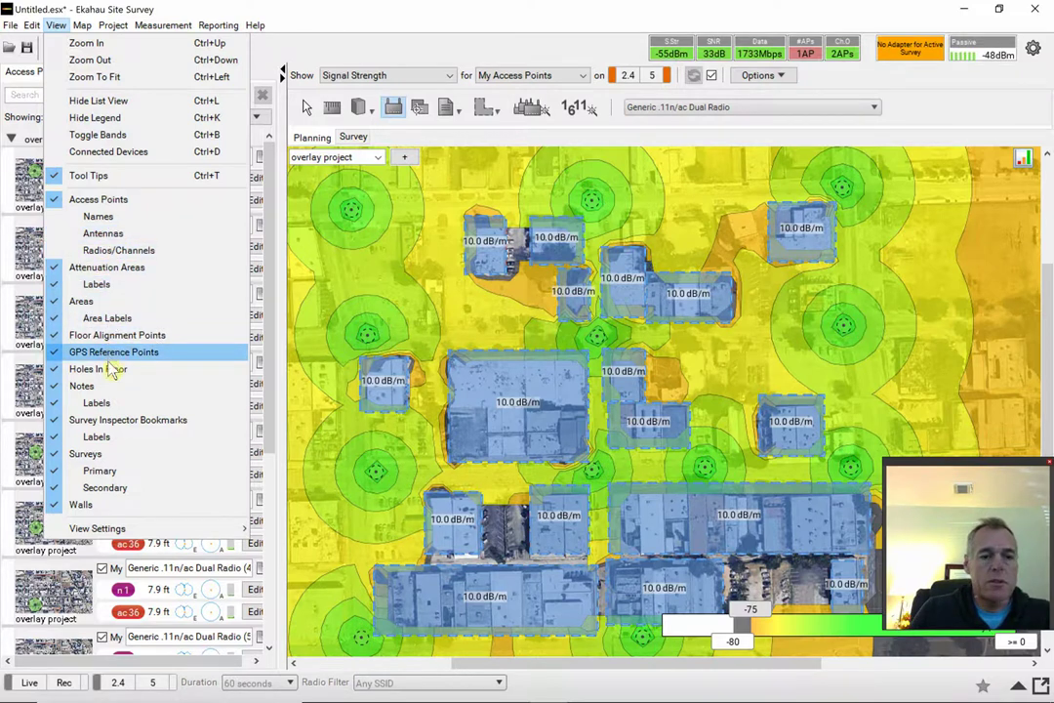
pyautogui.click(97, 266)
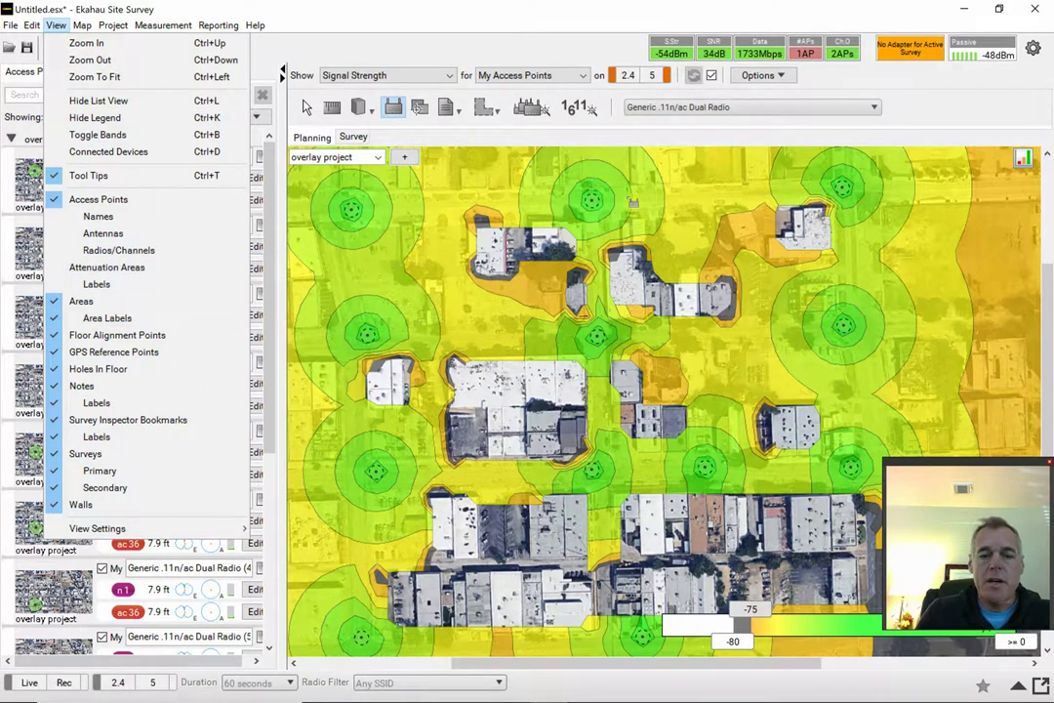
# Step: Create an automatic channel plan for My APs on 2.4 and 5 GHz, using channels 1,6,11 and 20MHz maximum bandwidth
pyautogui.click(574, 110)
pyautogui.click(575, 110)
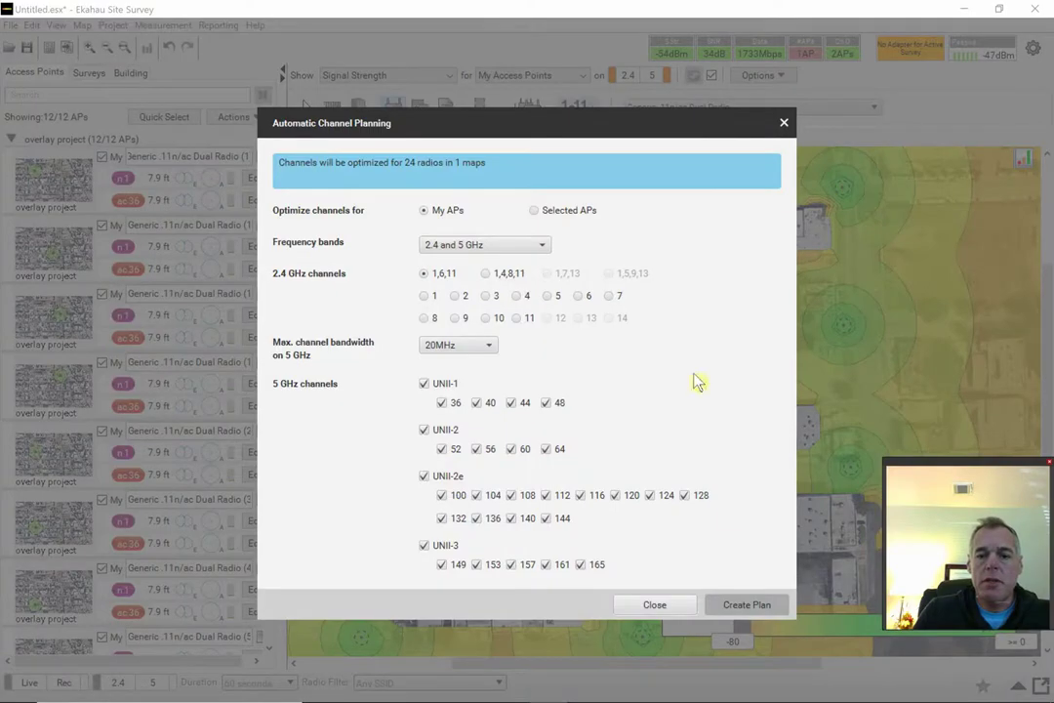
pyautogui.click(762, 604)
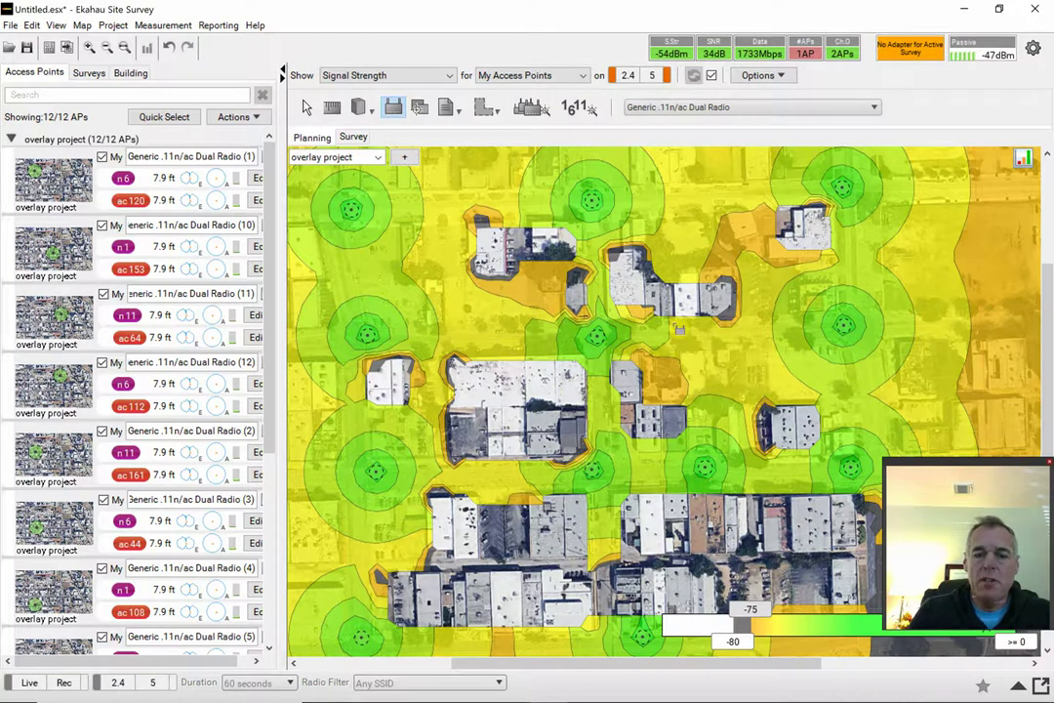
# Step: Export the signal strength map as overlay_project_Signal_Strength.png to the Overlay Demo folder on the desktop
pyautogui.click(216, 25)
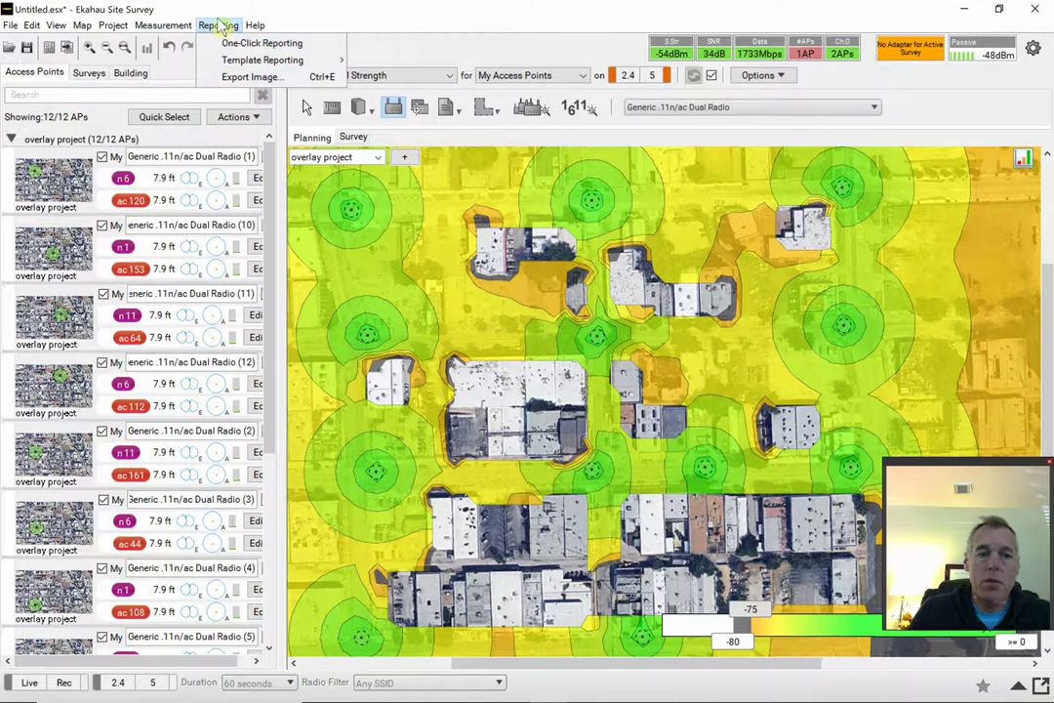
pyautogui.click(235, 80)
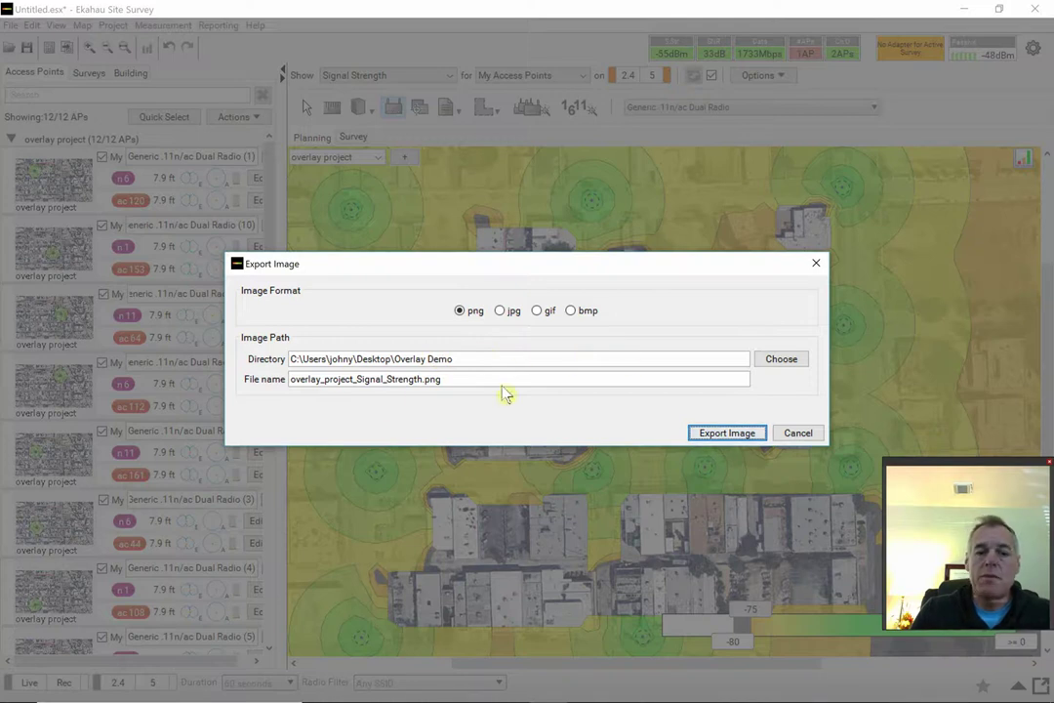
pyautogui.click(720, 434)
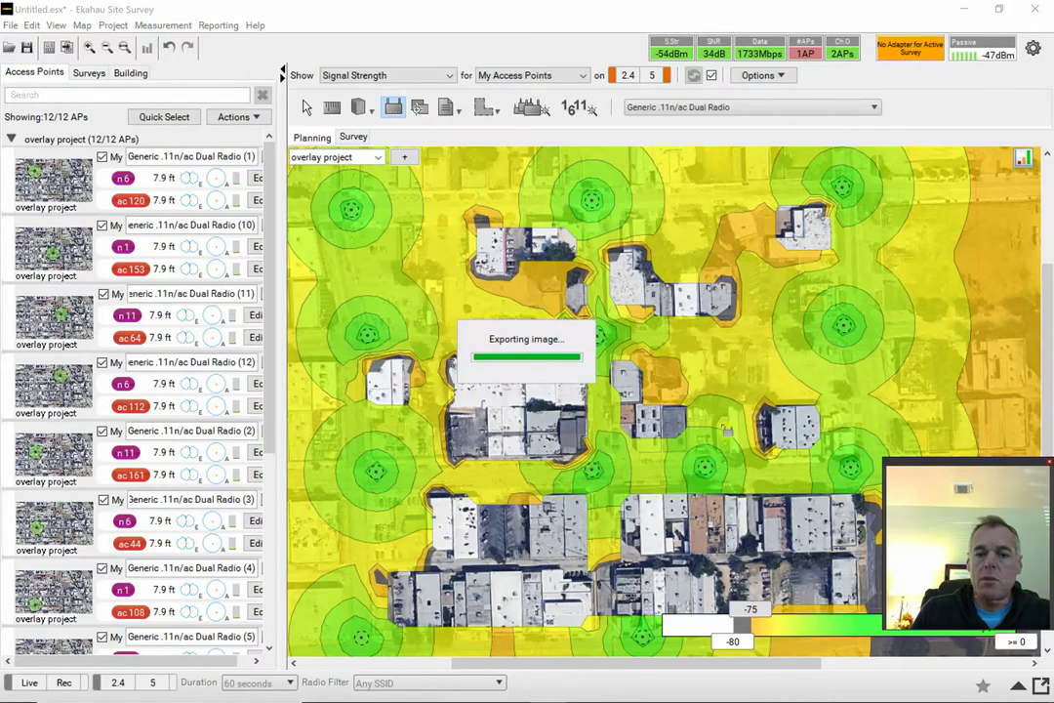
# Step: Switch to File Explorer and open overlay_project_Signal_Strength.png from the Overlay Demo folder in Photos
pyautogui.click(964, 9)
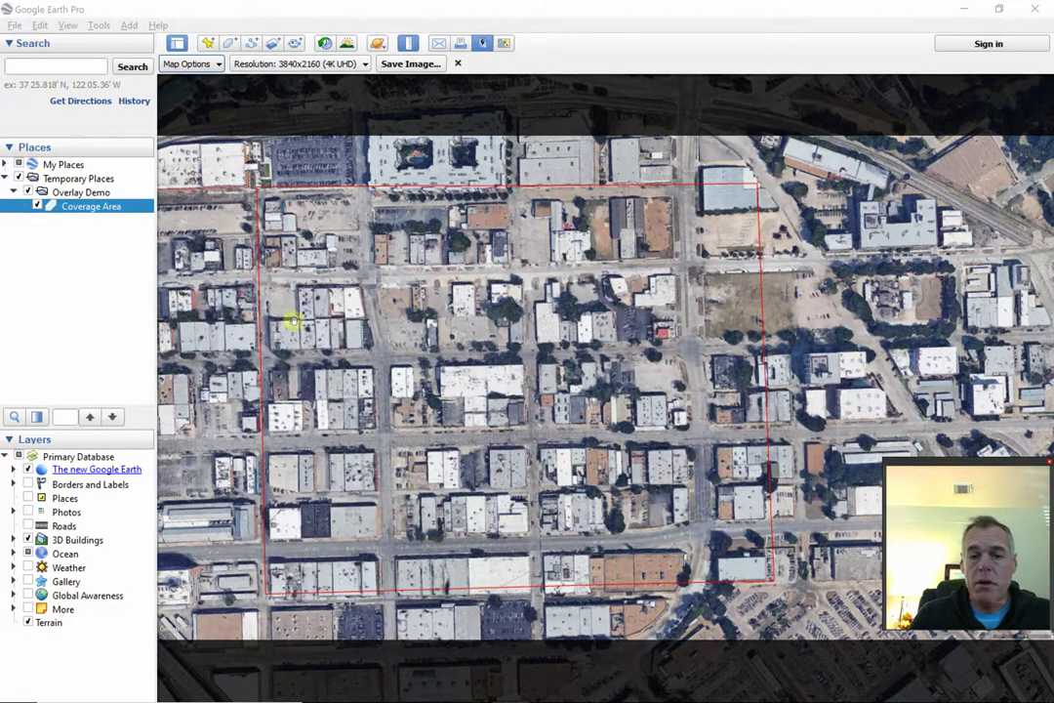
pyautogui.click(399, 688)
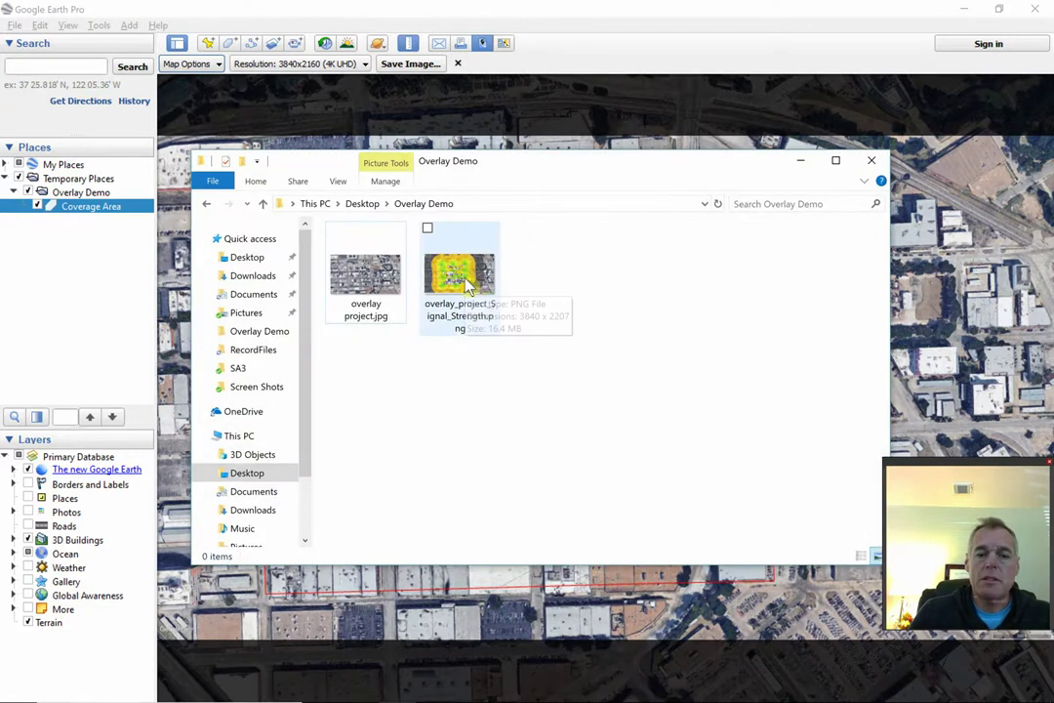
pyautogui.click(467, 283)
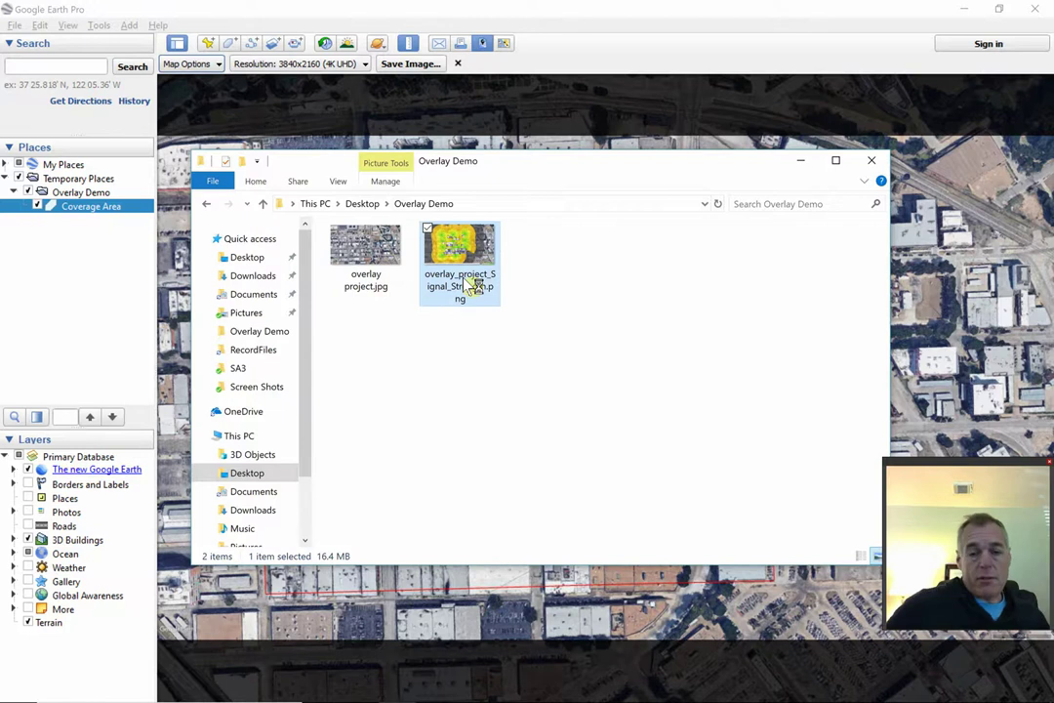
pyautogui.doubleClick(473, 285)
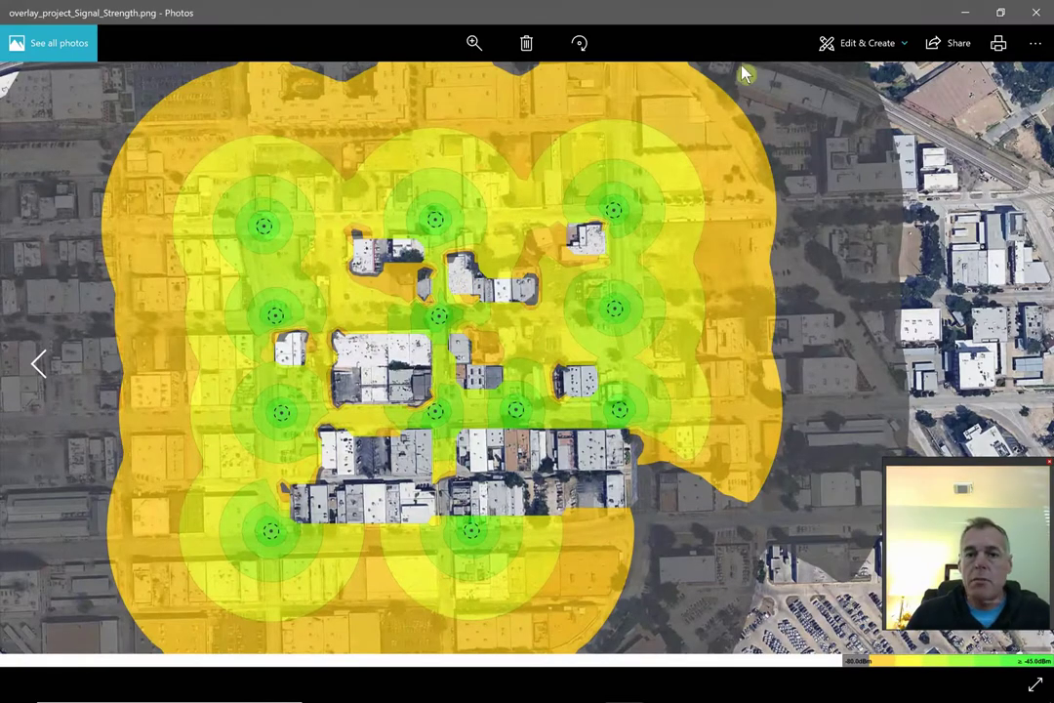
# Step: Crop the heatmap image on all four sides around the access points, trimming the white legend strip, and save it over the original file
pyautogui.click(830, 49)
pyautogui.click(819, 89)
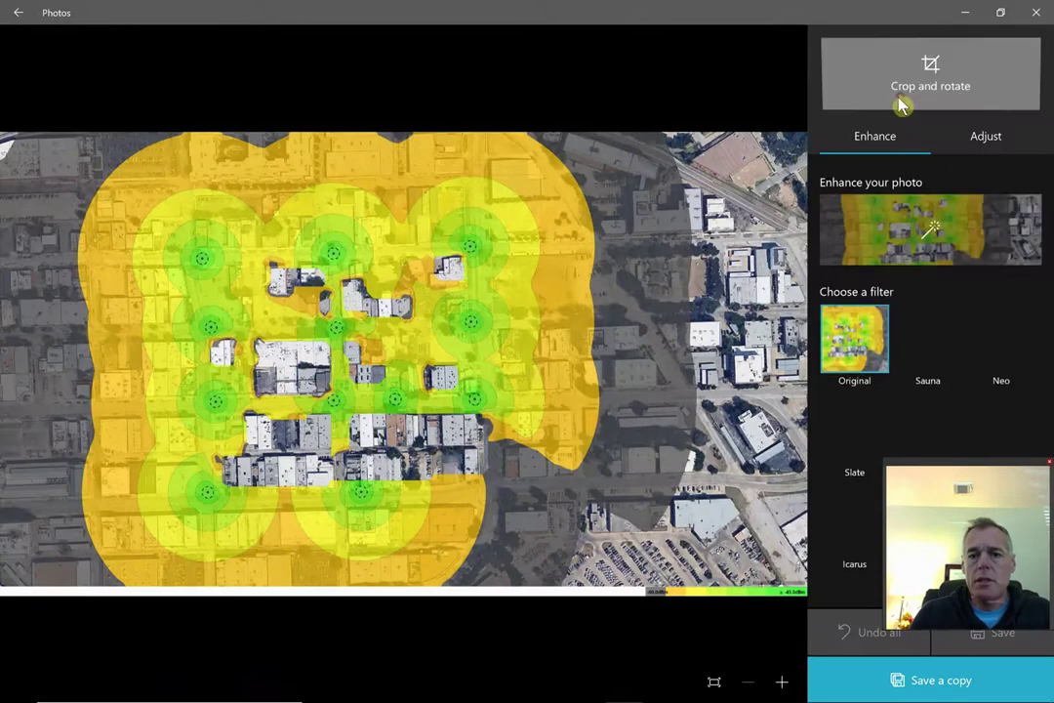
pyautogui.click(901, 102)
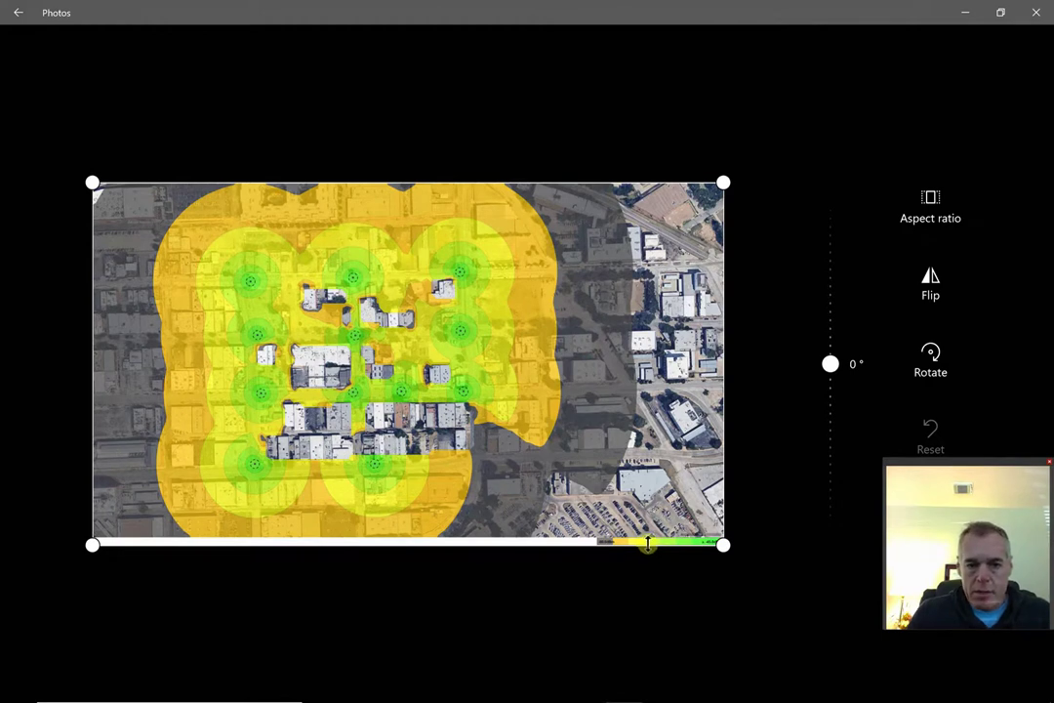
pyautogui.moveTo(647, 543)
pyautogui.mouseDown()
pyautogui.moveTo(649, 469)
pyautogui.moveTo(655, 547)
pyautogui.mouseUp()
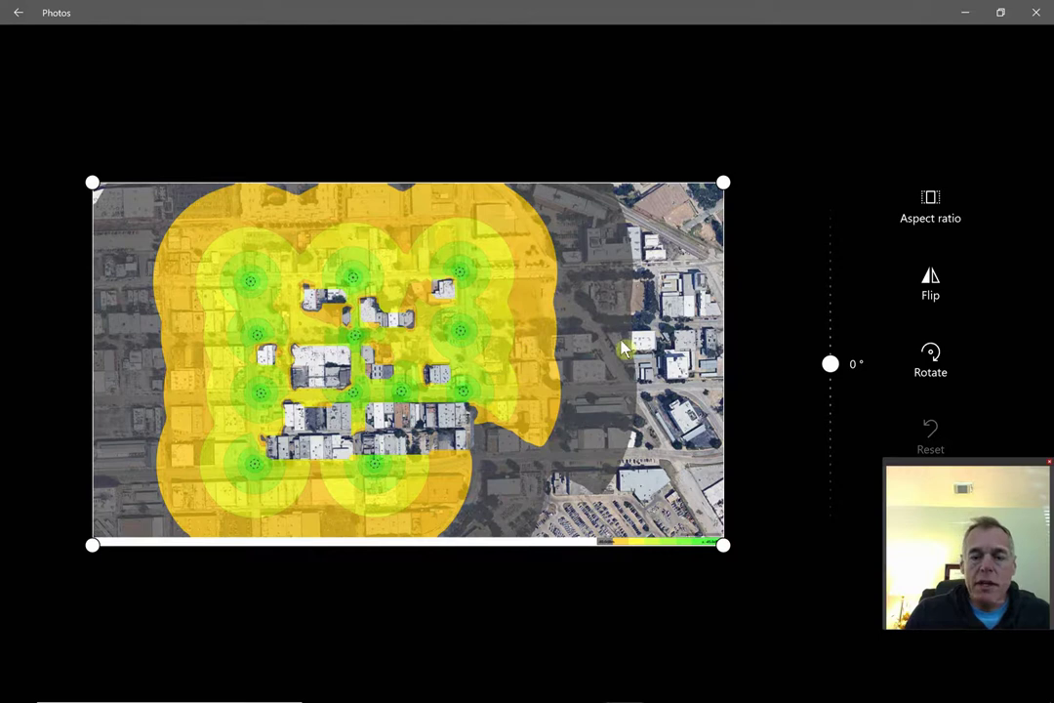
pyautogui.moveTo(724, 340); pyautogui.dragTo(522, 339)
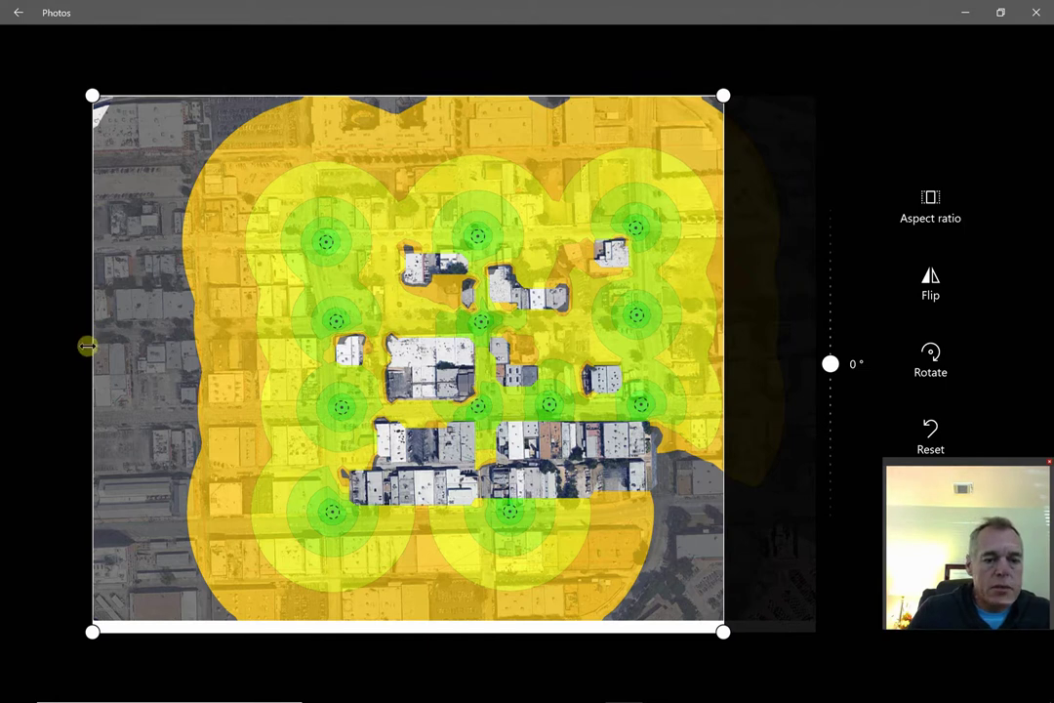
pyautogui.moveTo(89, 346); pyautogui.dragTo(200, 332)
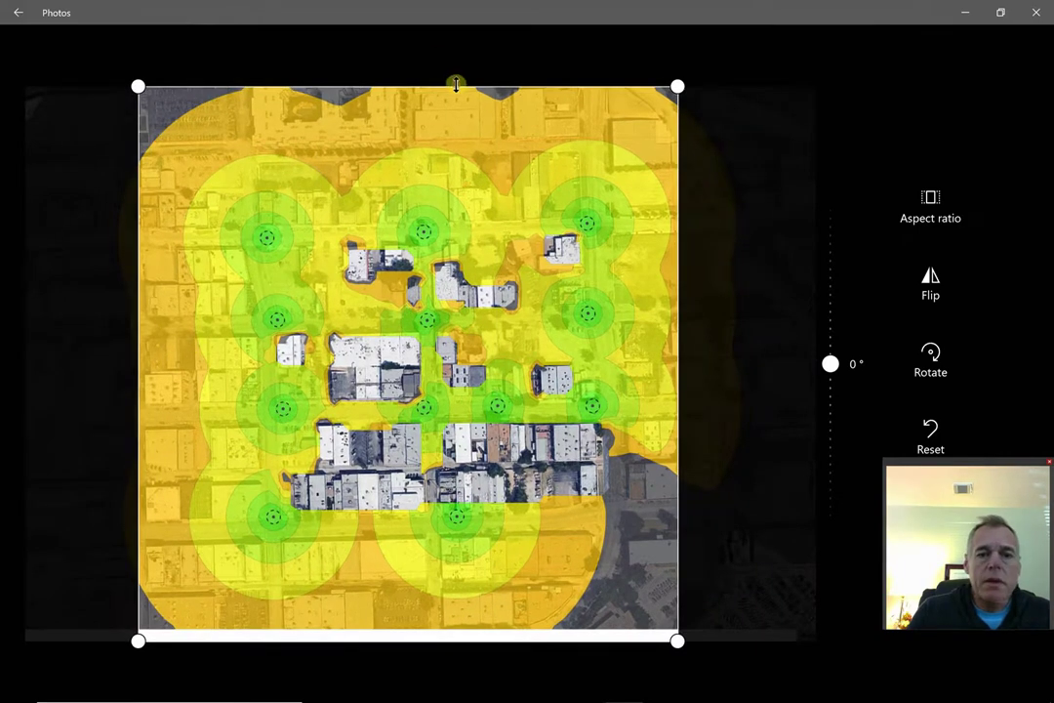
pyautogui.moveTo(455, 84); pyautogui.dragTo(442, 142)
pyautogui.moveTo(549, 643); pyautogui.dragTo(549, 567)
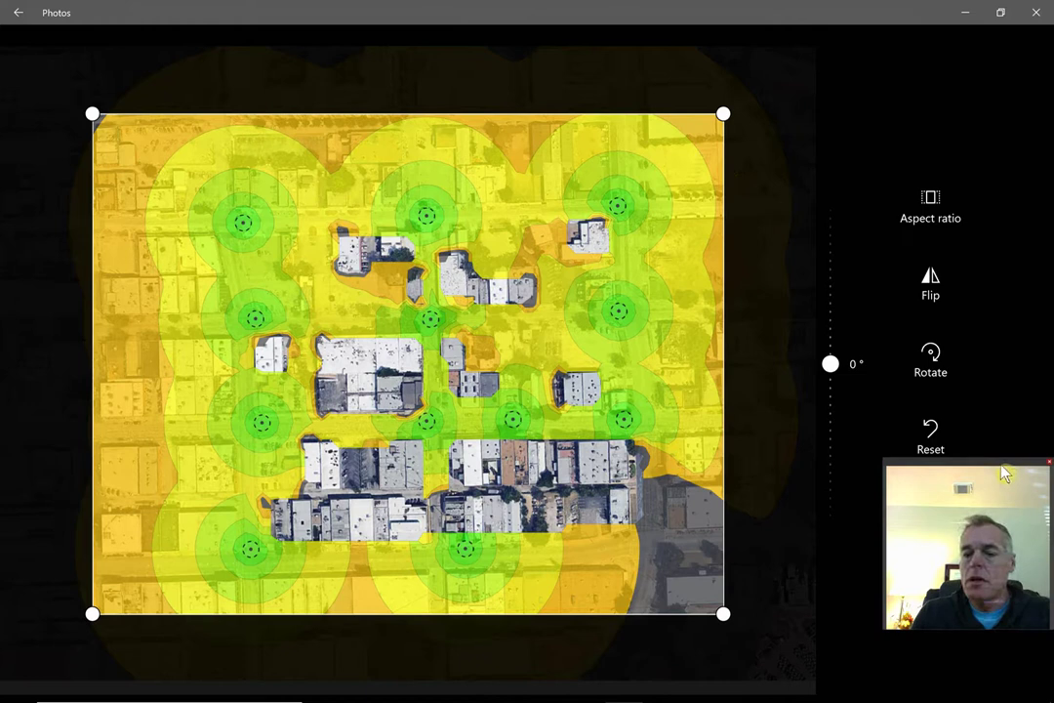
pyautogui.moveTo(1006, 473); pyautogui.dragTo(1001, 339)
pyautogui.click(935, 514)
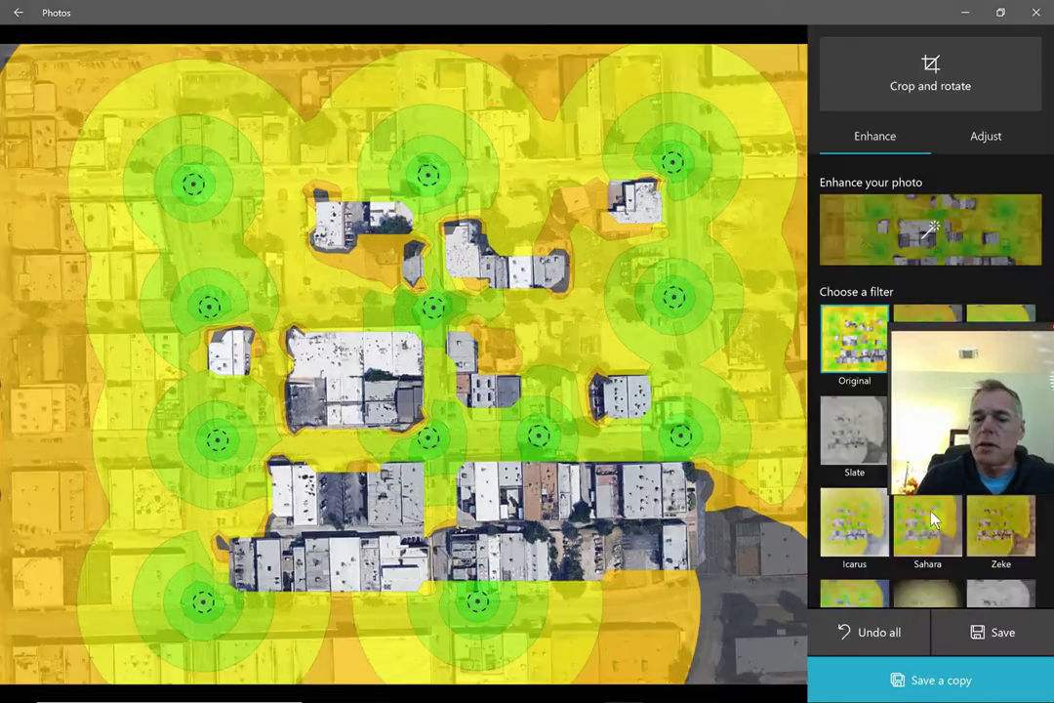
pyautogui.click(998, 635)
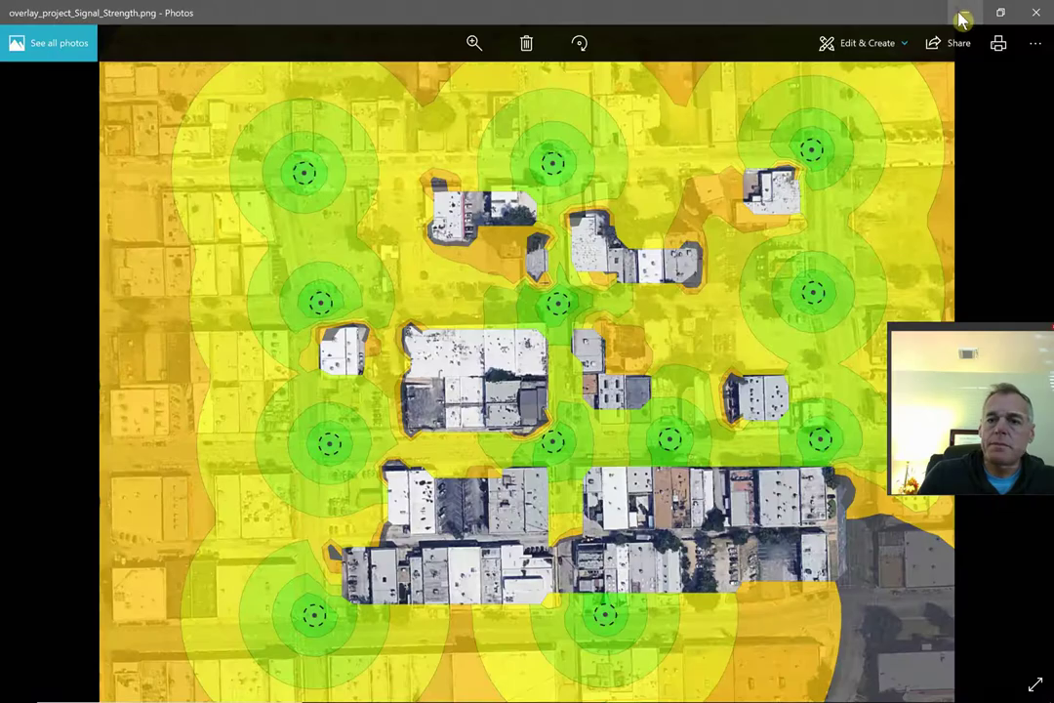
# Step: Return to Google Earth Pro, closing the Overlay Demo folder window, keep Coverage Area shown and leave the image-saving mode
pyautogui.click(962, 15)
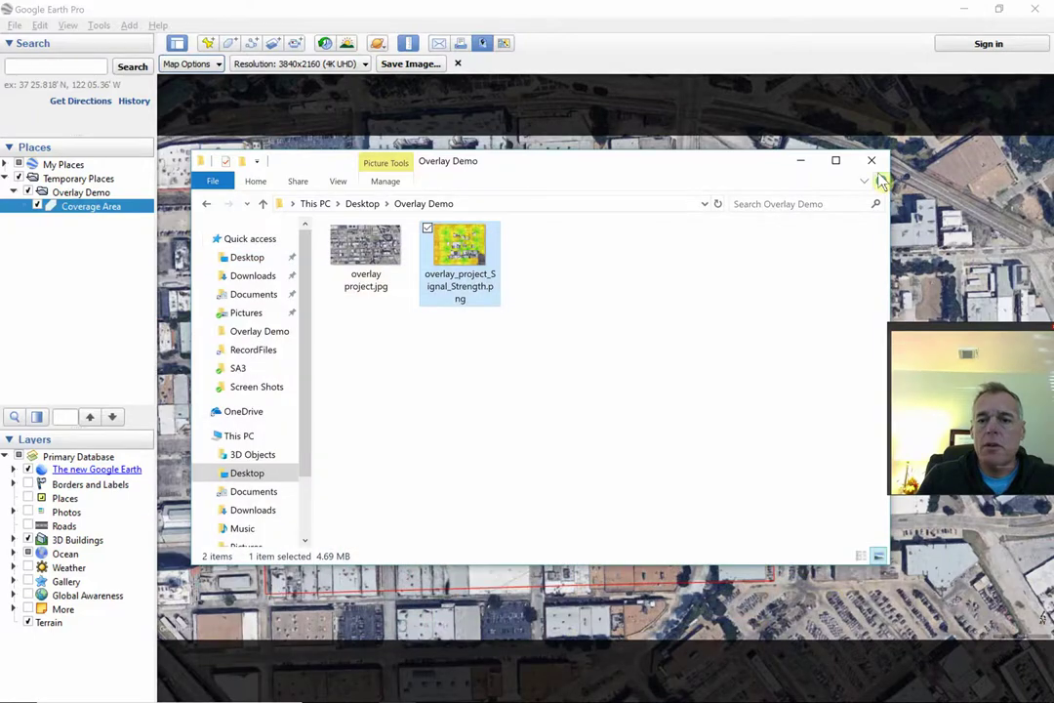
pyautogui.click(872, 161)
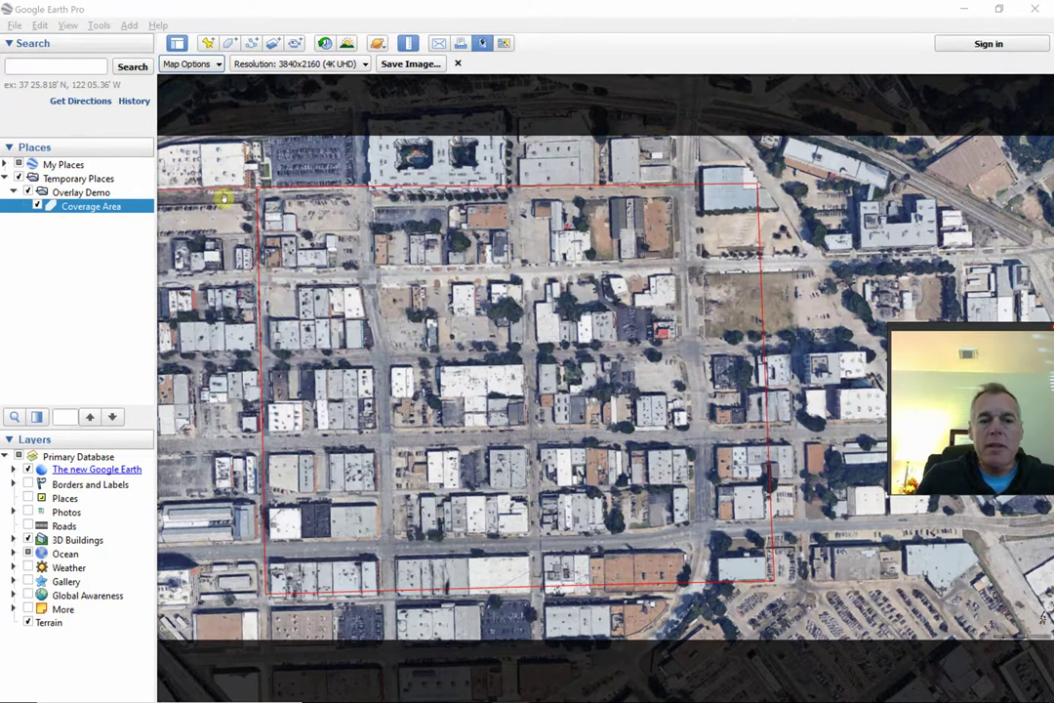
pyautogui.click(37, 206)
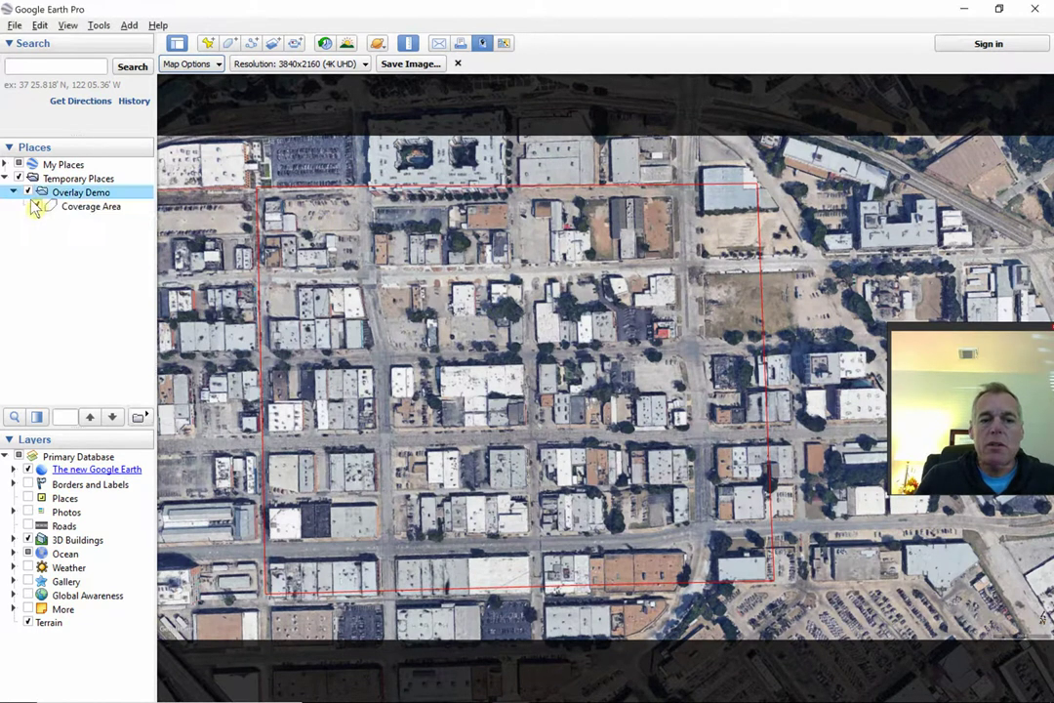
pyautogui.click(37, 207)
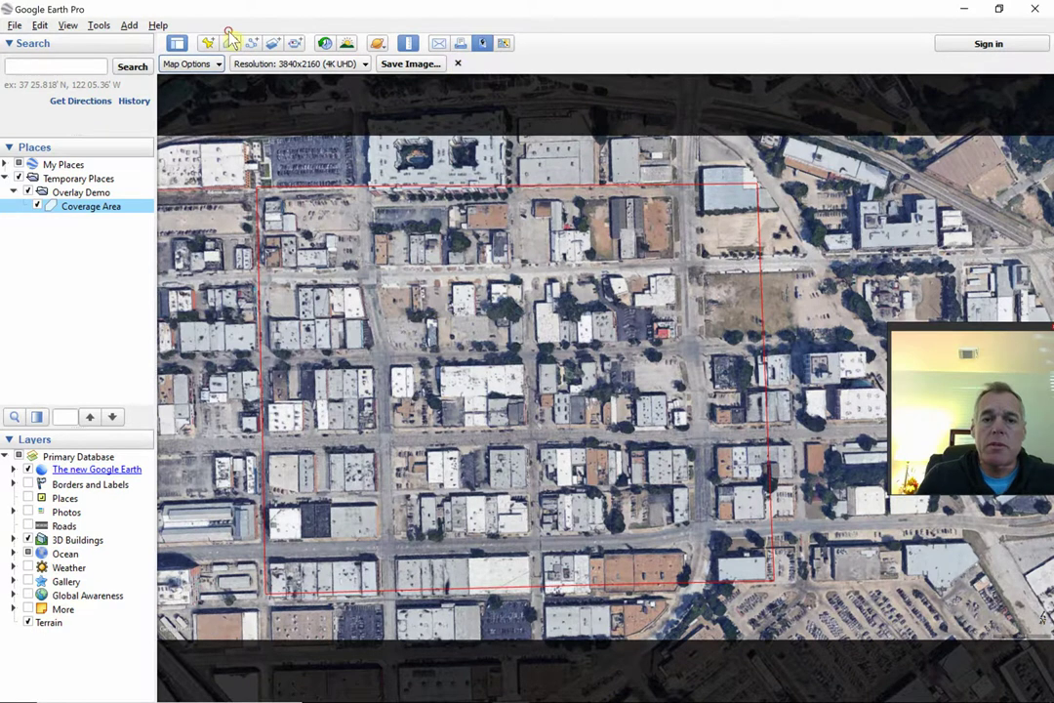
pyautogui.click(458, 63)
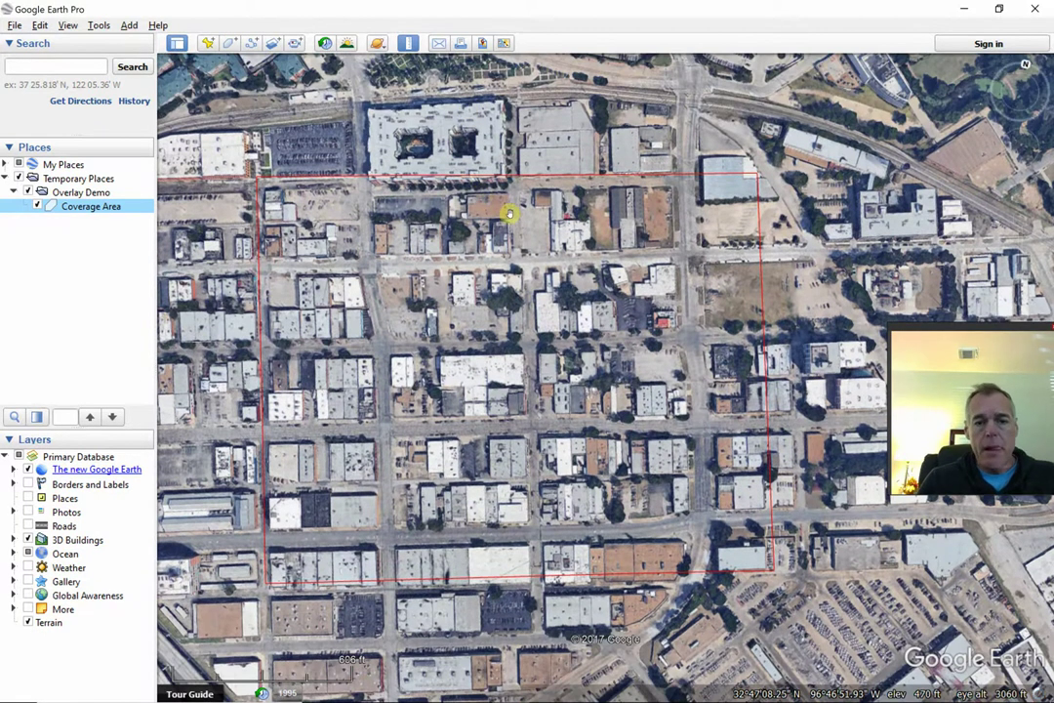
# Step: Start a new image overlay named Coverage Model and try its transparency setting, ending at fully opaque
pyautogui.scroll(-2, 517, 212)
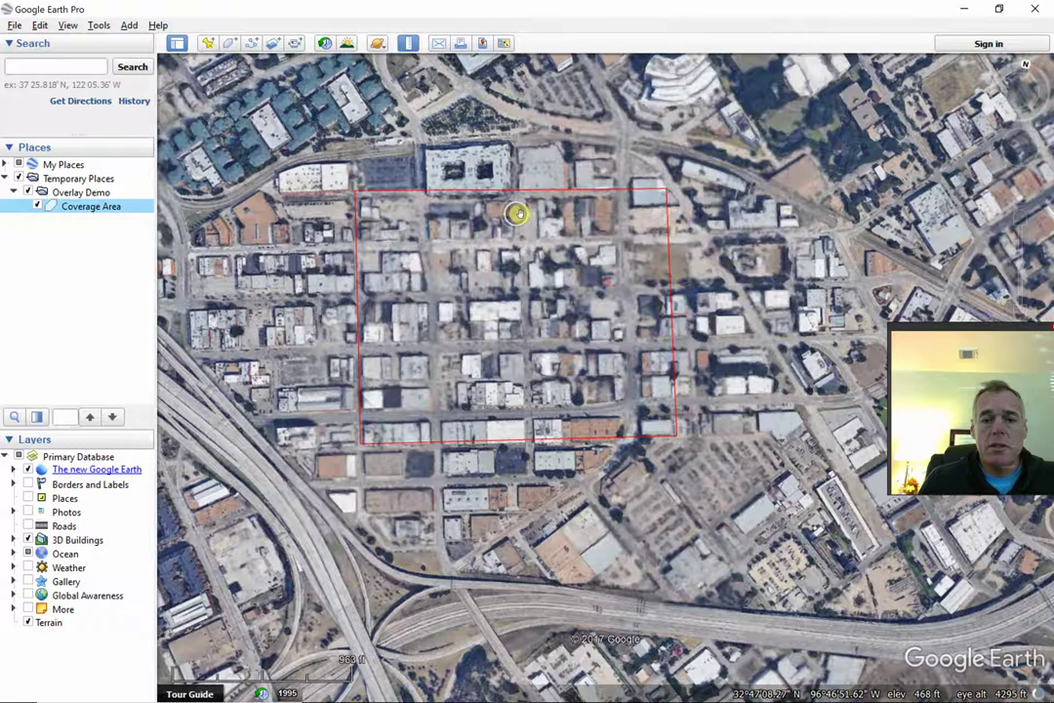
pyautogui.scroll(-2, 518, 213)
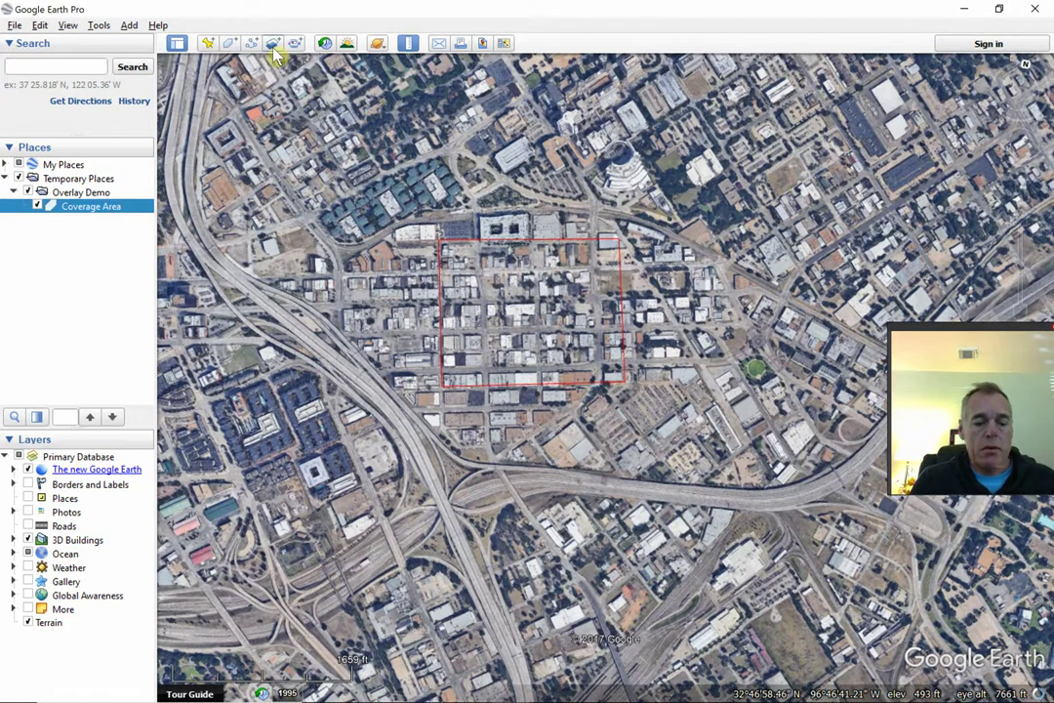
pyautogui.click(273, 44)
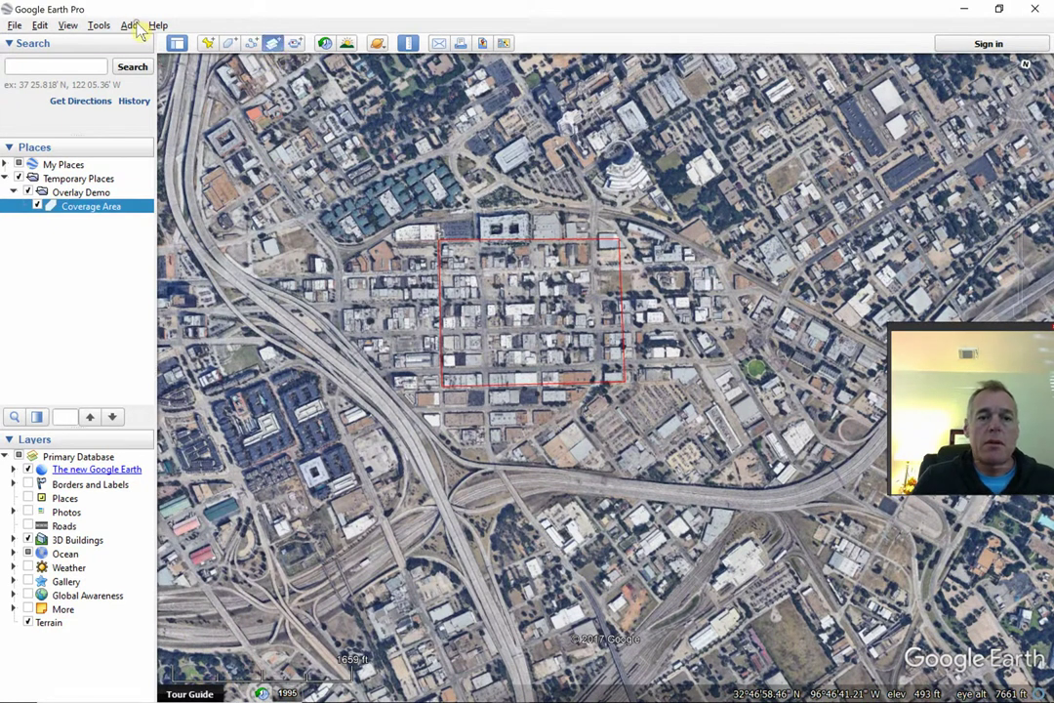
pyautogui.moveTo(293, 206); pyautogui.dragTo(146, 203)
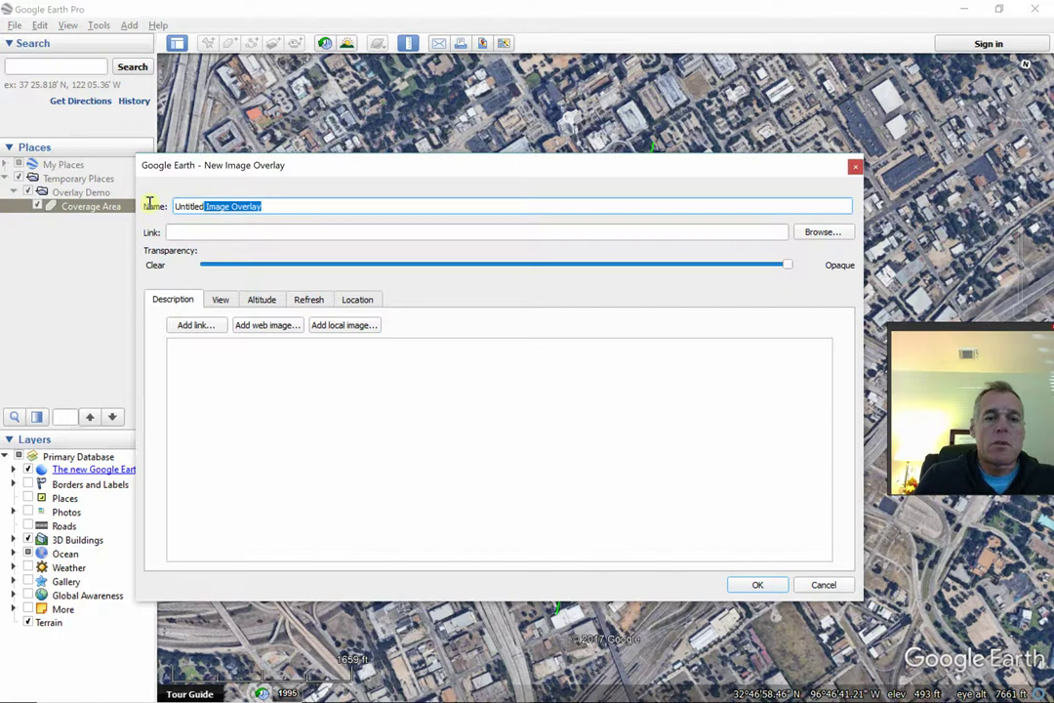
pyautogui.write('Coverage Model')
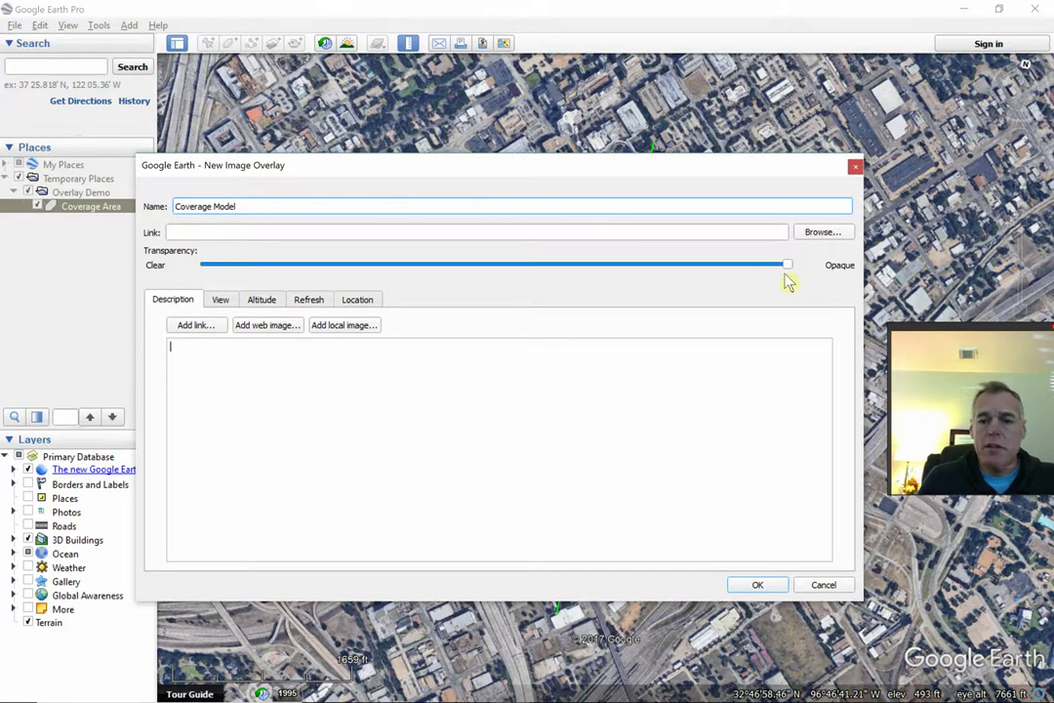
pyautogui.moveTo(792, 269); pyautogui.dragTo(525, 256)
pyautogui.moveTo(617, 253); pyautogui.dragTo(806, 253)
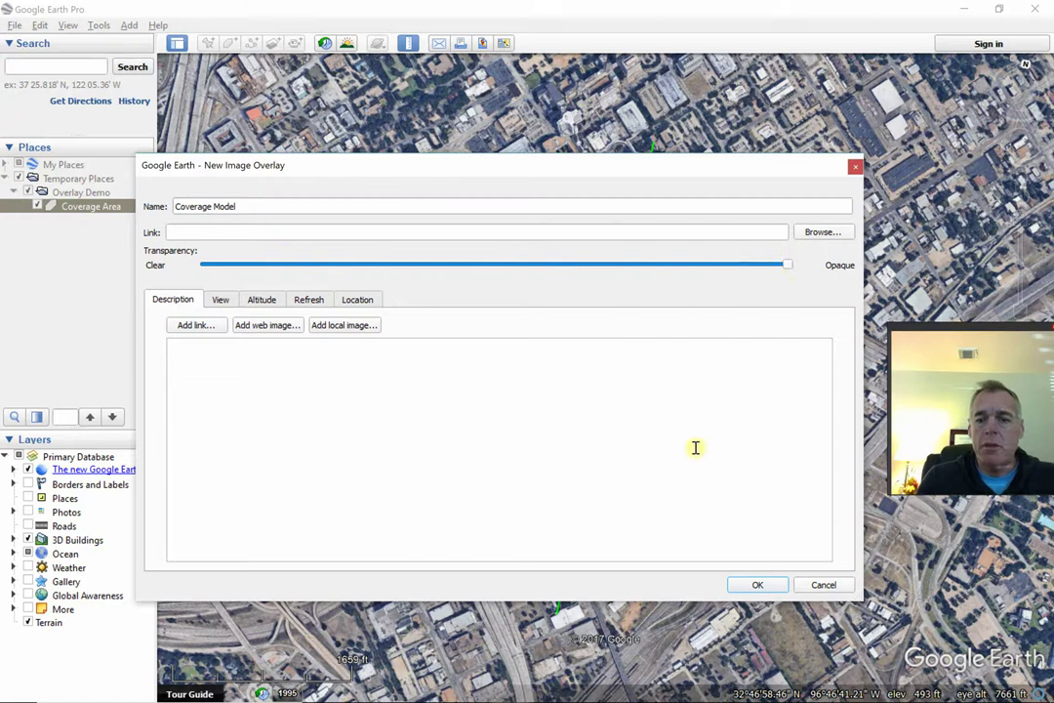
# Step: Centre the overlay frame on the red Coverage Area and link overlay_project_Signal_Strength.png from the Overlay Demo folder as its image
pyautogui.moveTo(591, 174); pyautogui.dragTo(489, 663)
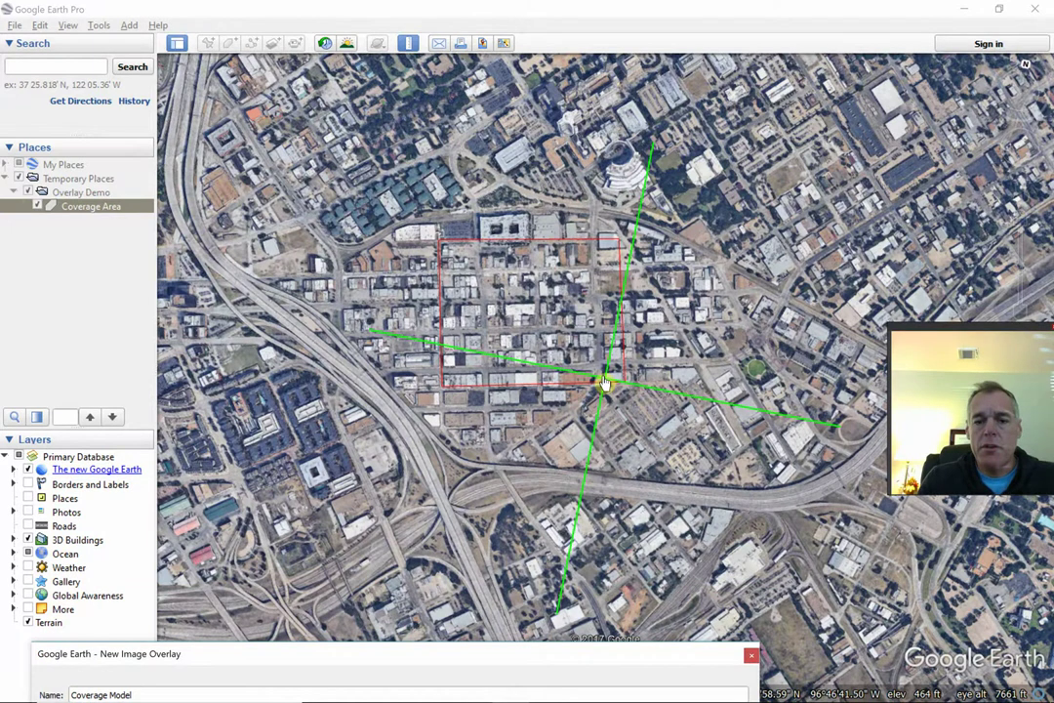
pyautogui.moveTo(603, 381); pyautogui.dragTo(535, 319)
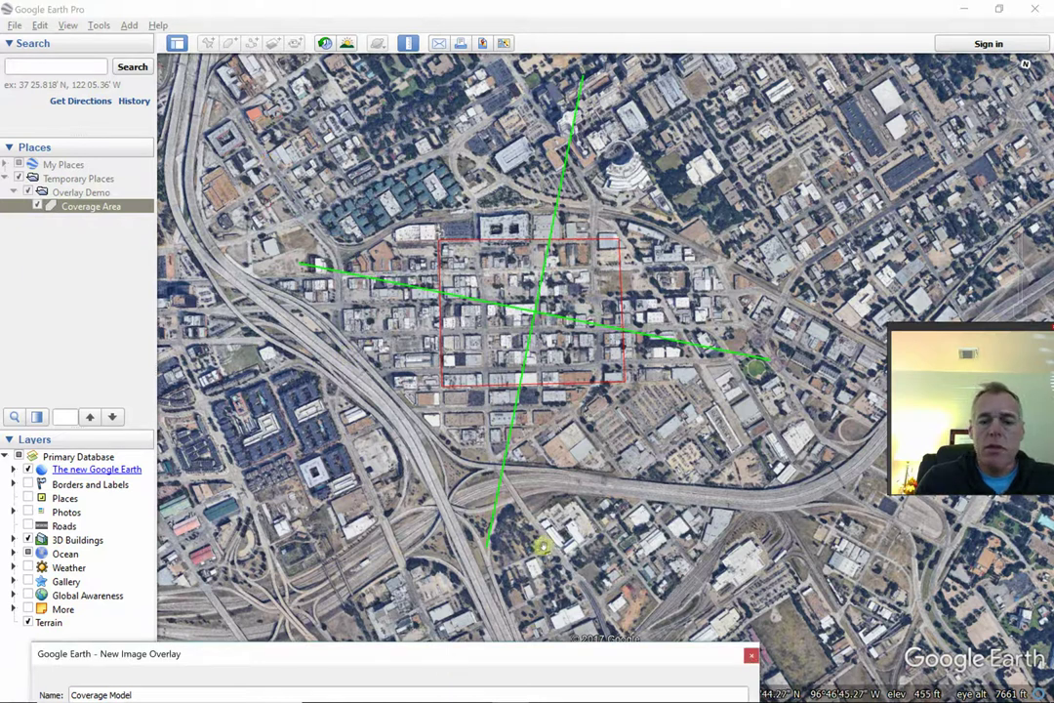
pyautogui.moveTo(545, 661); pyautogui.dragTo(632, 306)
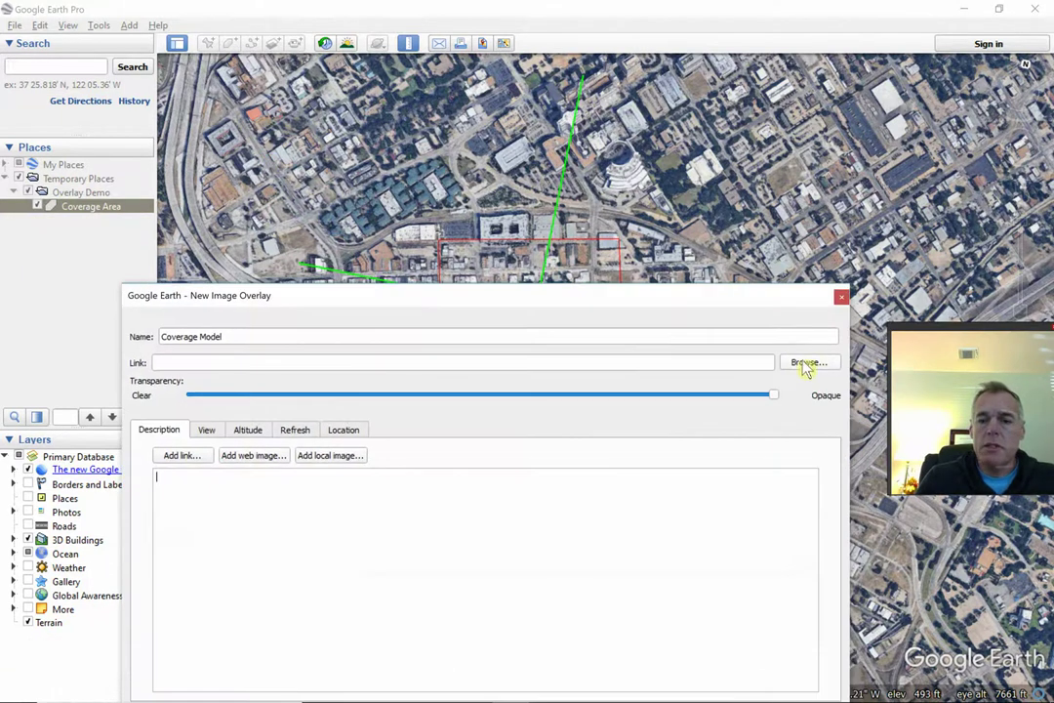
pyautogui.click(796, 368)
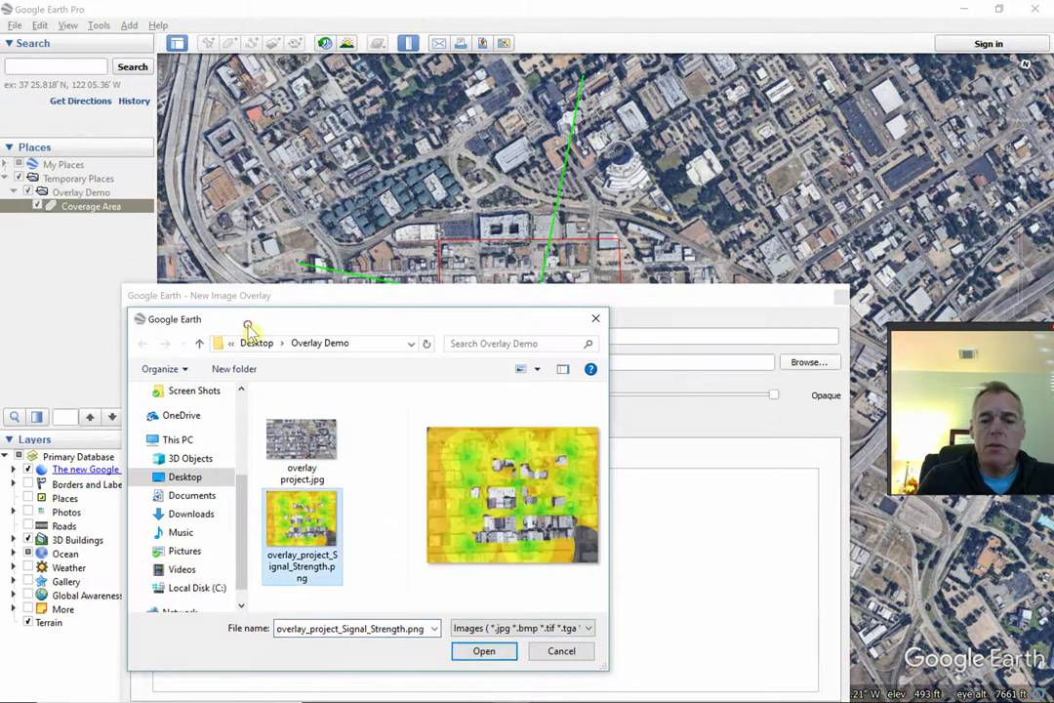
pyautogui.press('Escape')
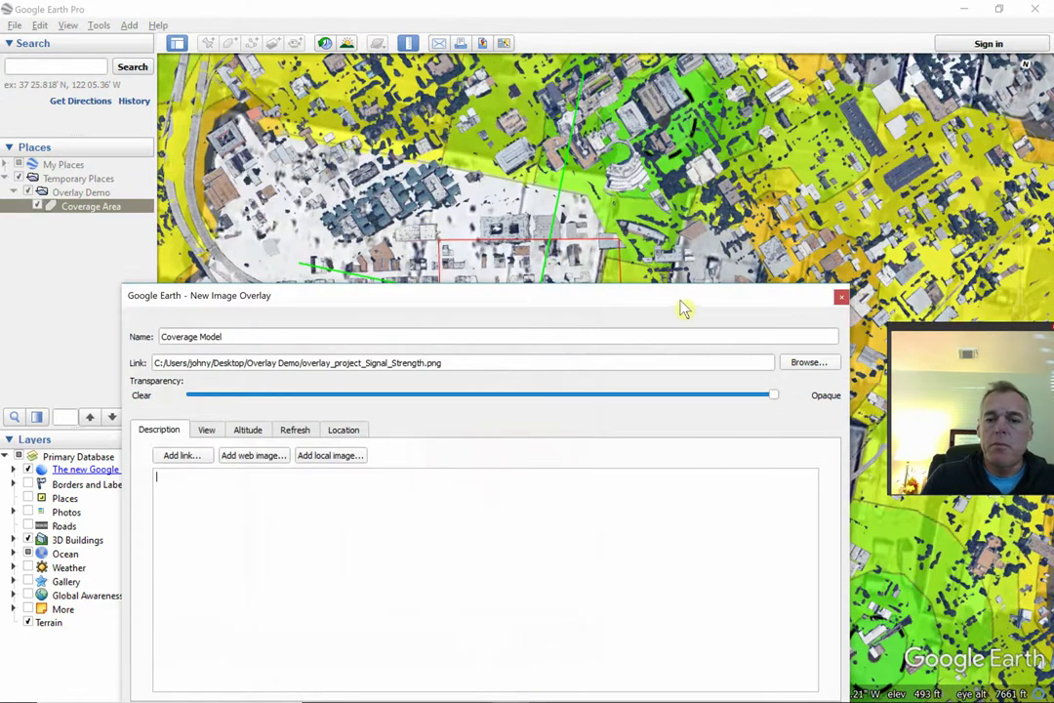
# Step: Rotate the heatmap overlay so its edges run parallel to the red Coverage Area outline
pyautogui.moveTo(671, 313); pyautogui.dragTo(589, 666)
pyautogui.scroll(-2, 554, 336)
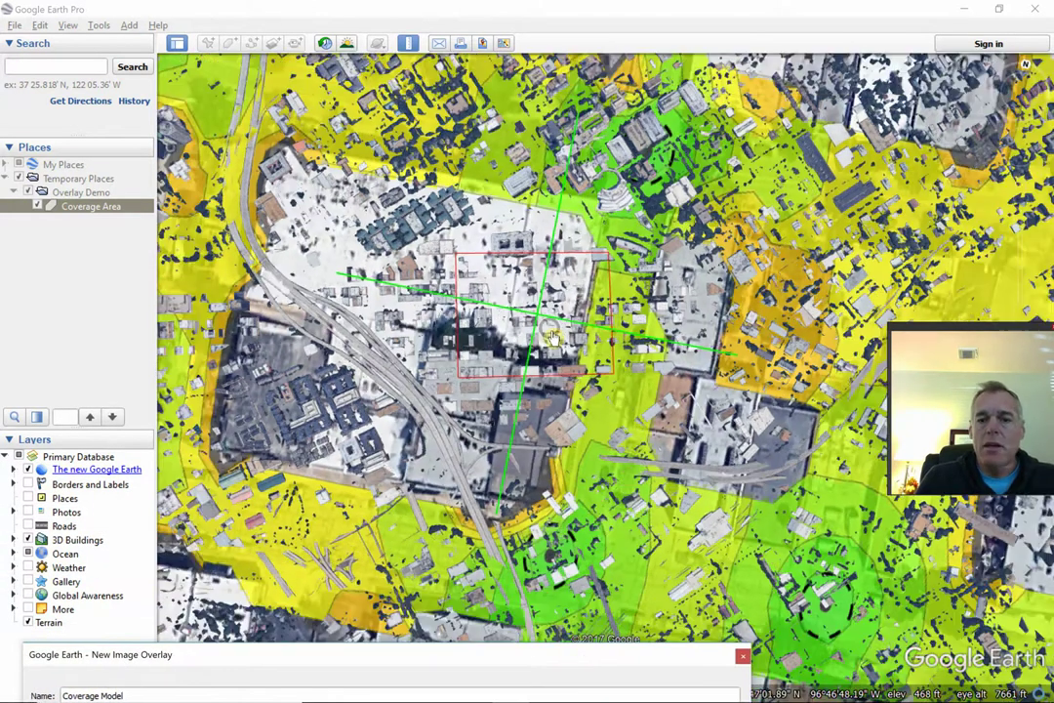
pyautogui.scroll(-3, 554, 336)
pyautogui.scroll(-2, 571, 335)
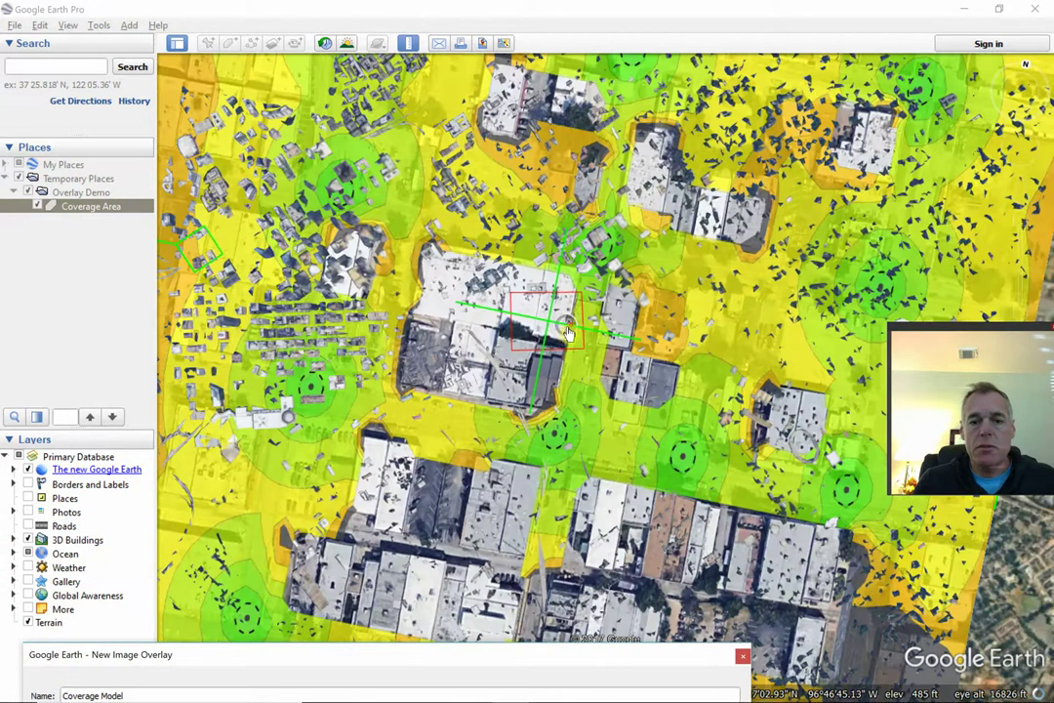
pyautogui.scroll(-3, 571, 334)
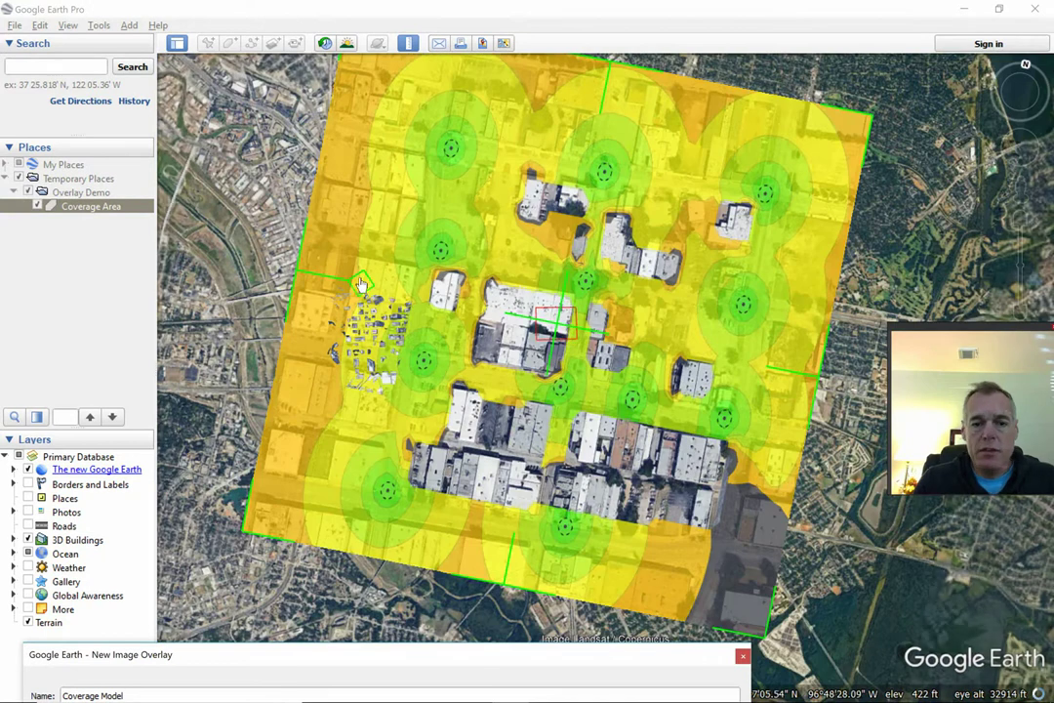
pyautogui.moveTo(363, 295); pyautogui.dragTo(381, 319)
pyautogui.moveTo(383, 325); pyautogui.dragTo(414, 335)
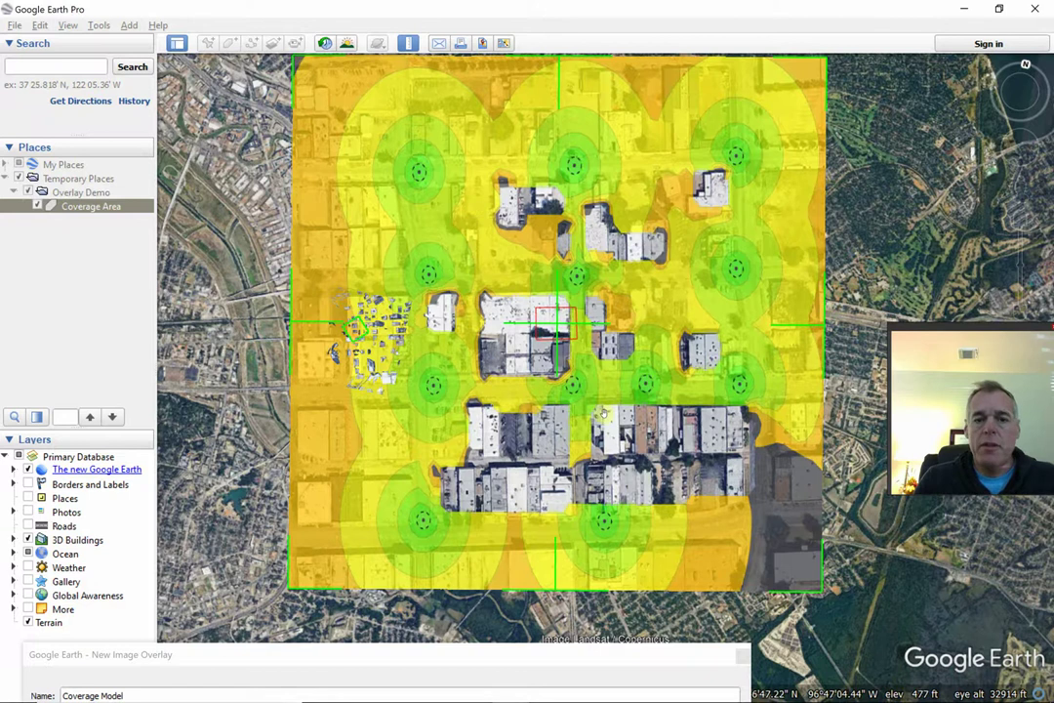
# Step: Align the heatmap overlay's lower-right corner with the Coverage Area outline and shrink the overlay from its opposite corner to roughly the outline's size
pyautogui.scroll(-3, 769, 447)
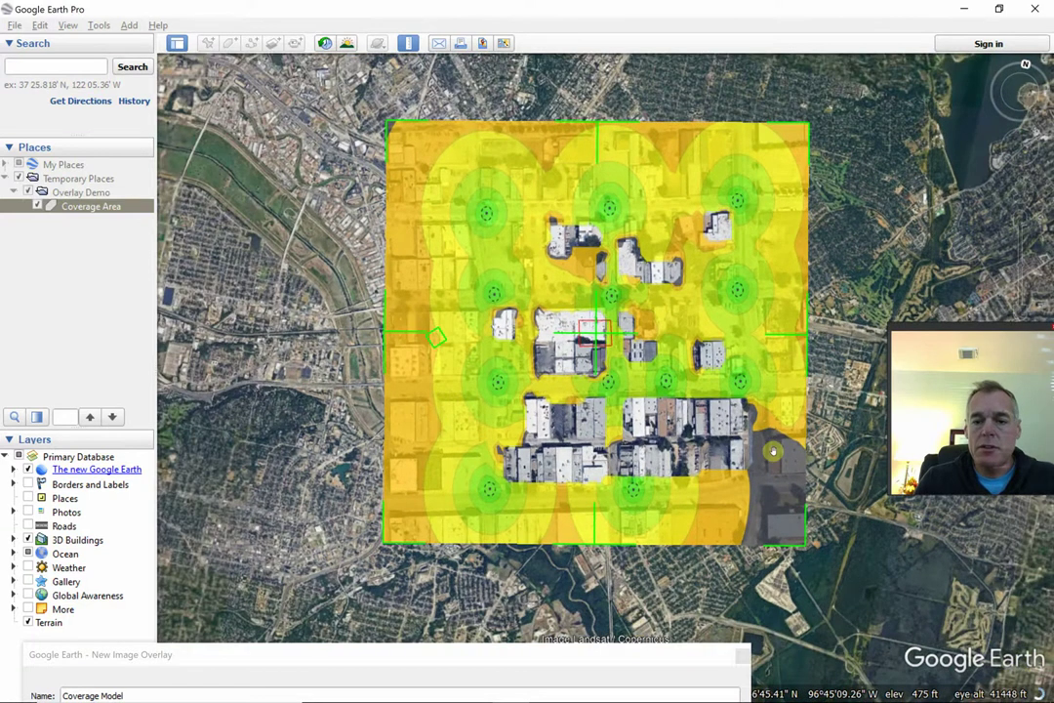
pyautogui.moveTo(597, 335); pyautogui.dragTo(402, 140)
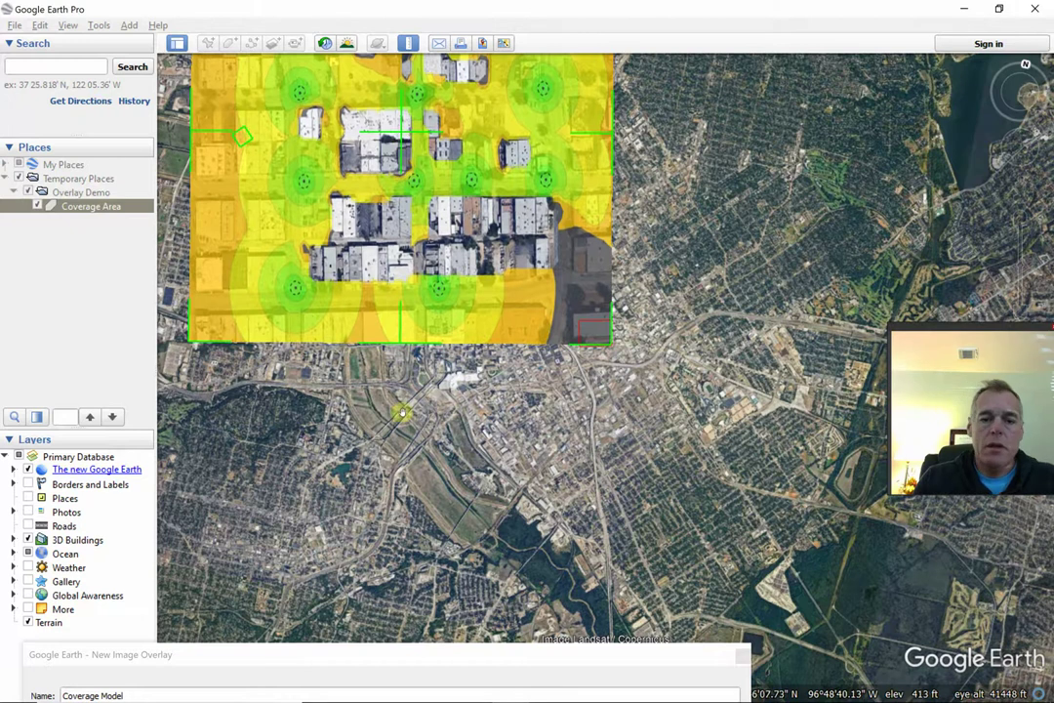
pyautogui.moveTo(400, 411); pyautogui.dragTo(459, 532)
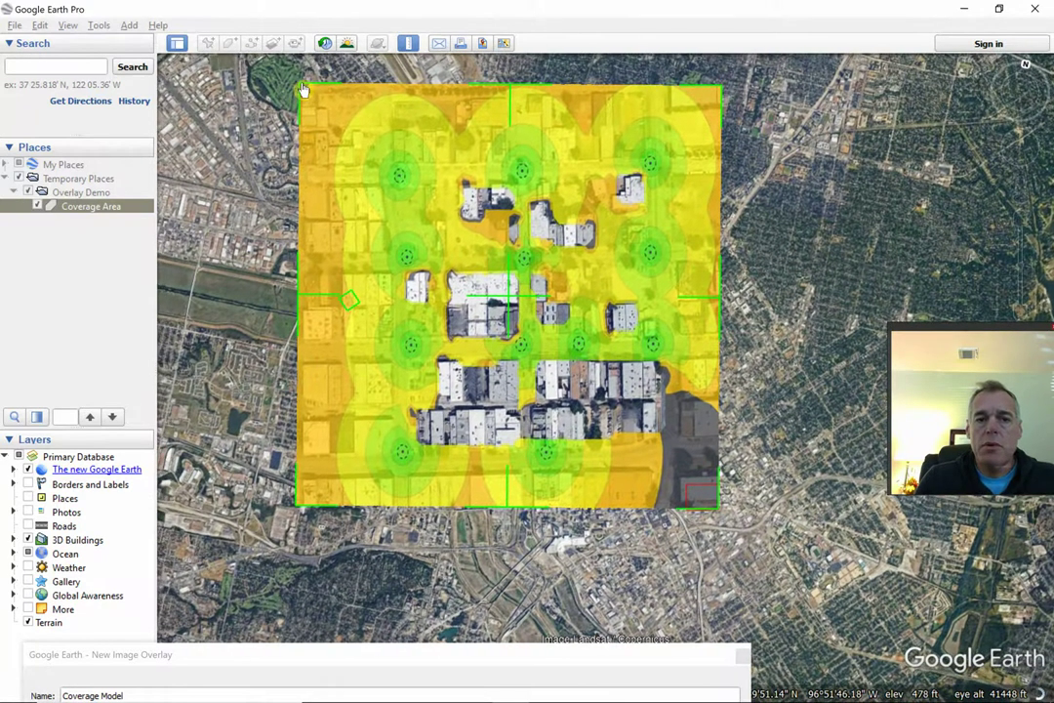
pyautogui.moveTo(304, 90); pyautogui.dragTo(584, 403)
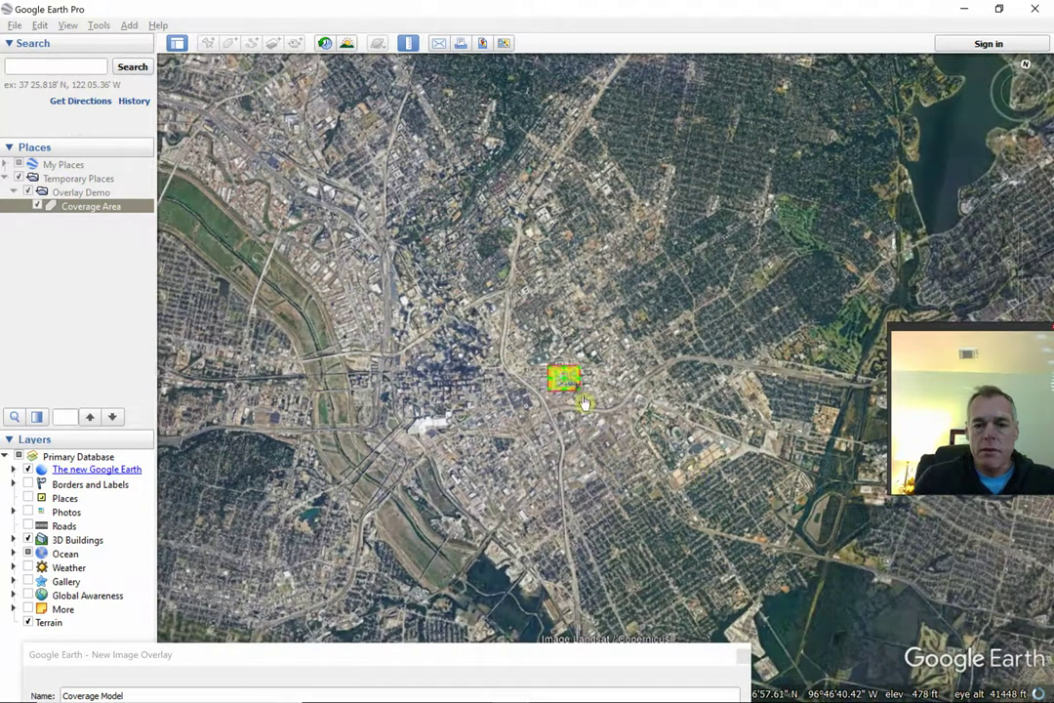
# Step: Extend the overlay's top and bottom edges toward the red outline, rotate it slightly to run parallel, and adjust its right edge
pyautogui.scroll(5, 584, 404)
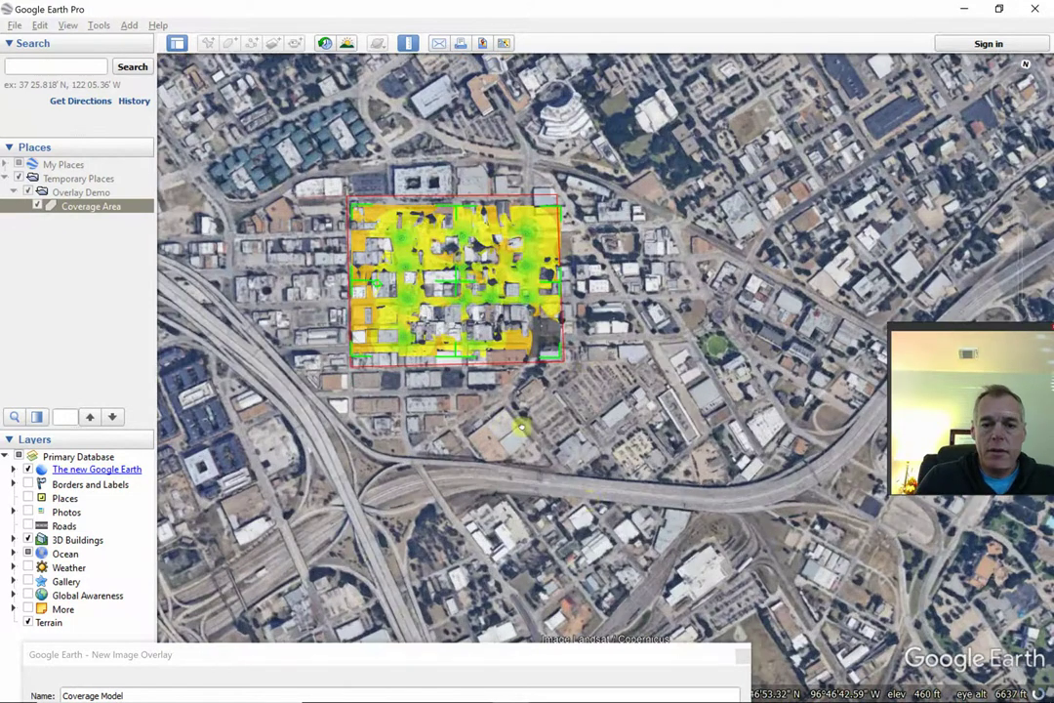
pyautogui.moveTo(522, 427); pyautogui.dragTo(665, 619)
pyautogui.scroll(3, 613, 491)
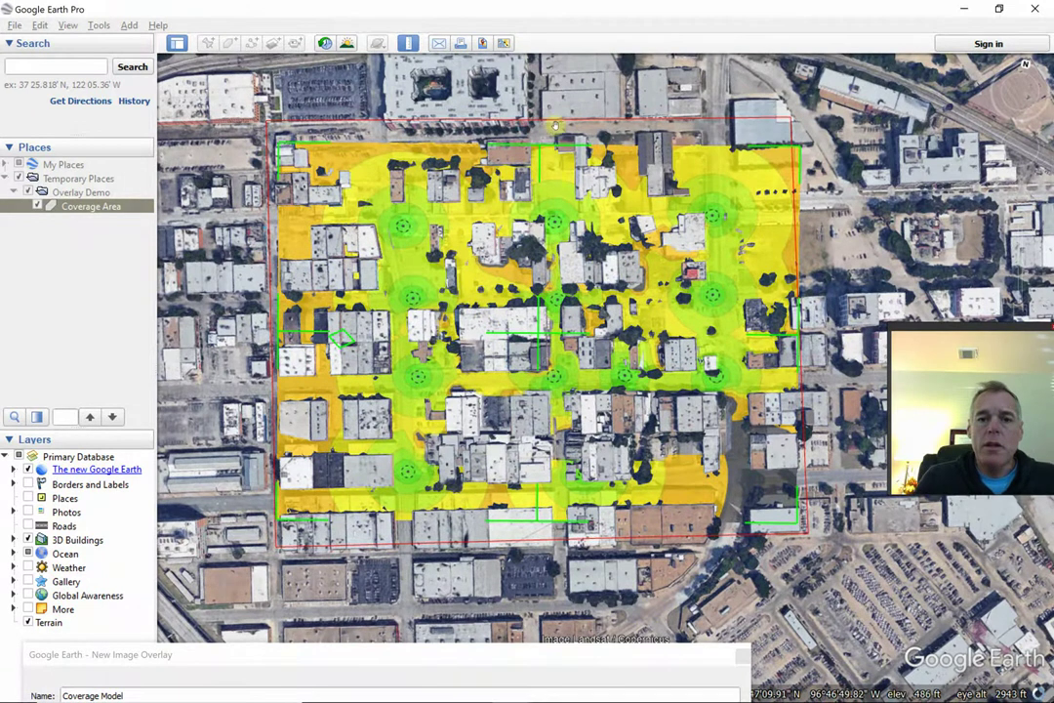
pyautogui.scroll(2, 555, 177)
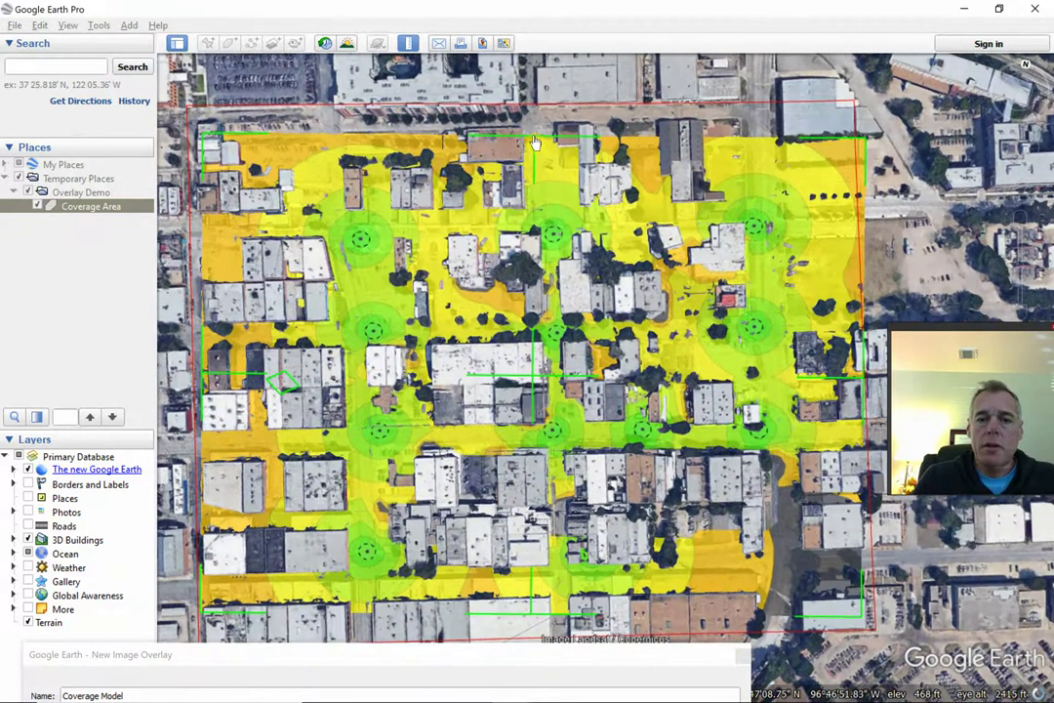
pyautogui.moveTo(535, 142); pyautogui.dragTo(524, 114)
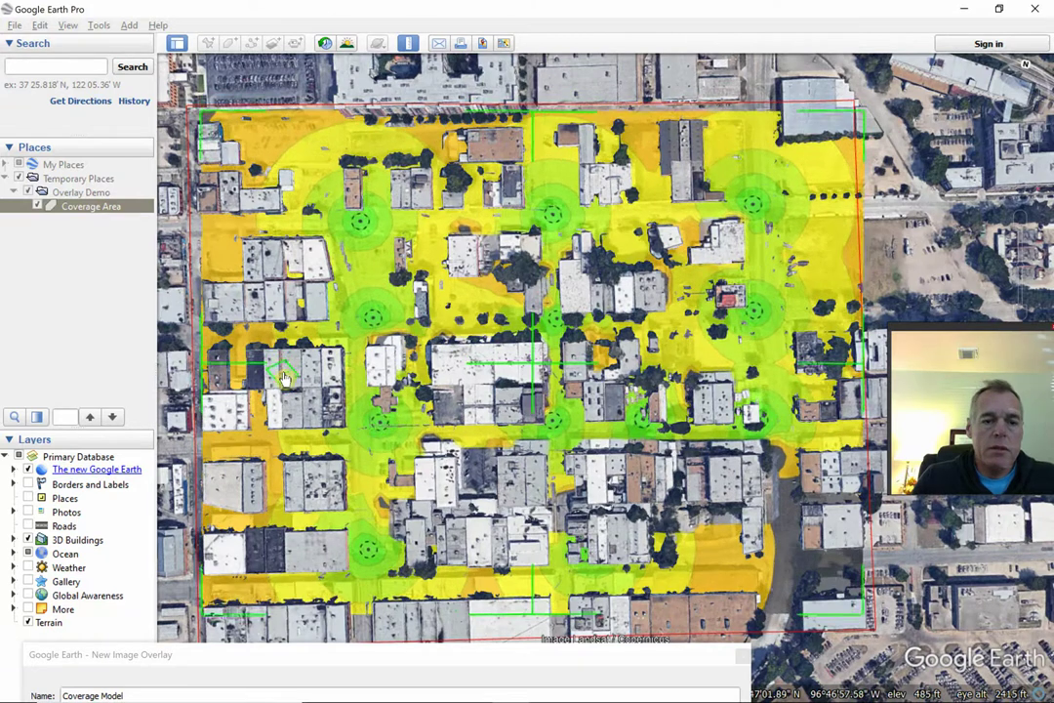
pyautogui.moveTo(283, 378); pyautogui.dragTo(285, 383)
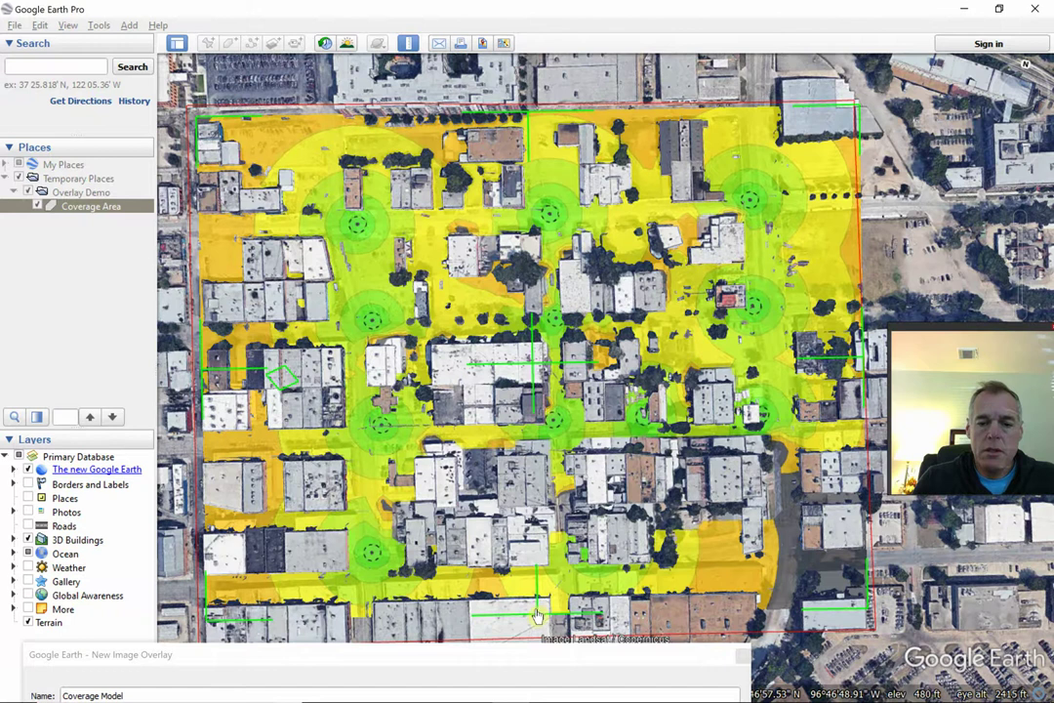
pyautogui.moveTo(535, 614); pyautogui.dragTo(541, 641)
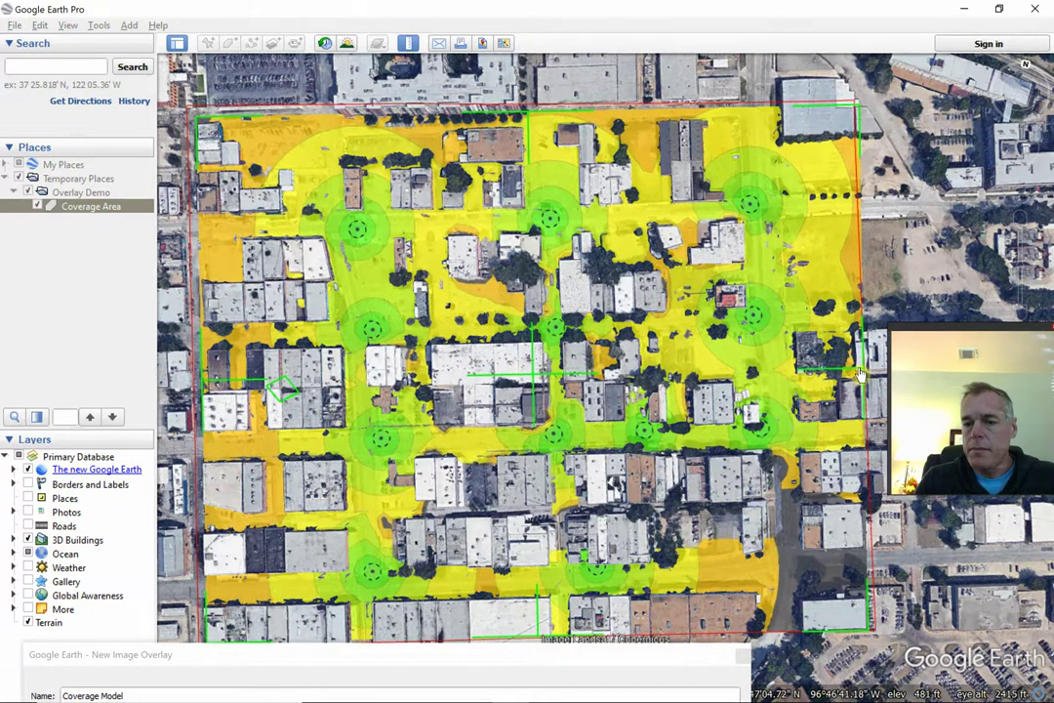
pyautogui.moveTo(859, 374)
pyautogui.mouseDown()
pyautogui.moveTo(875, 367)
pyautogui.moveTo(861, 369)
pyautogui.mouseUp()
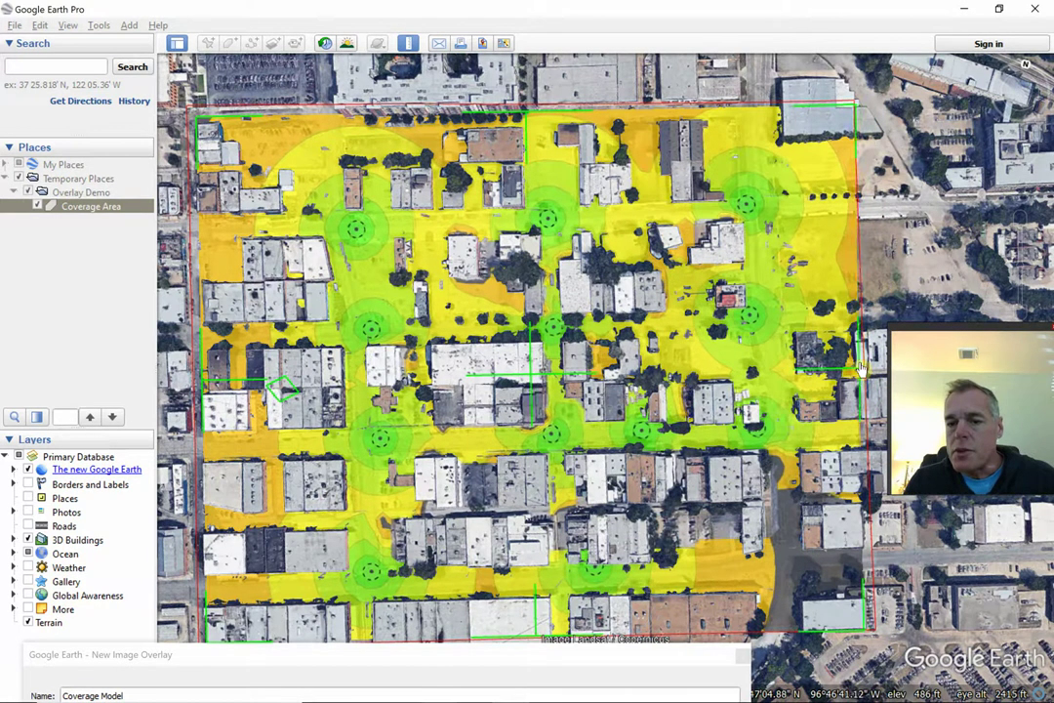
# Step: Hide the sidebar and fine-tune the overlay's rotation and its top, bottom and left edges against the Coverage Area outline
pyautogui.click(177, 45)
pyautogui.scroll(-3, 233, 146)
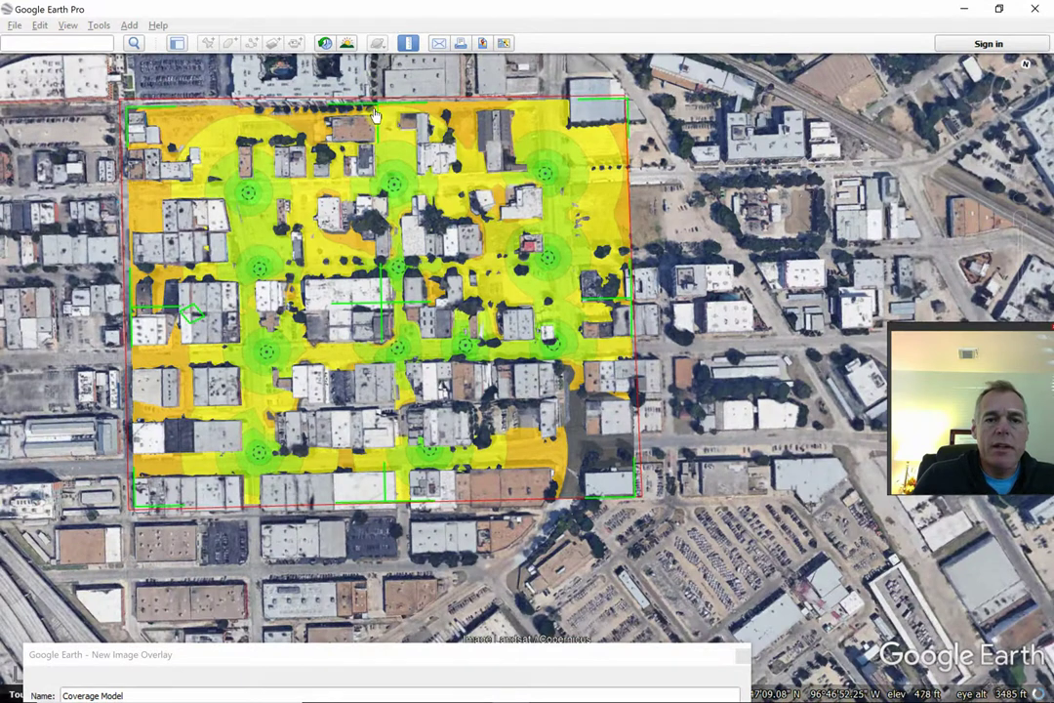
pyautogui.moveTo(375, 111); pyautogui.dragTo(400, 109)
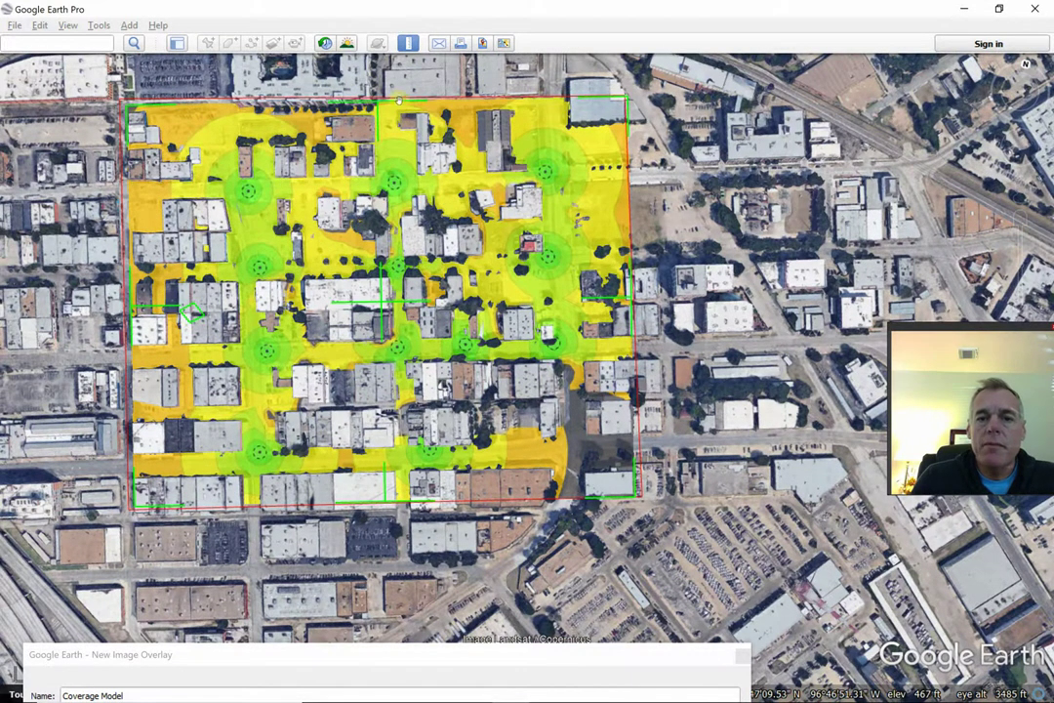
pyautogui.moveTo(193, 316); pyautogui.dragTo(192, 321)
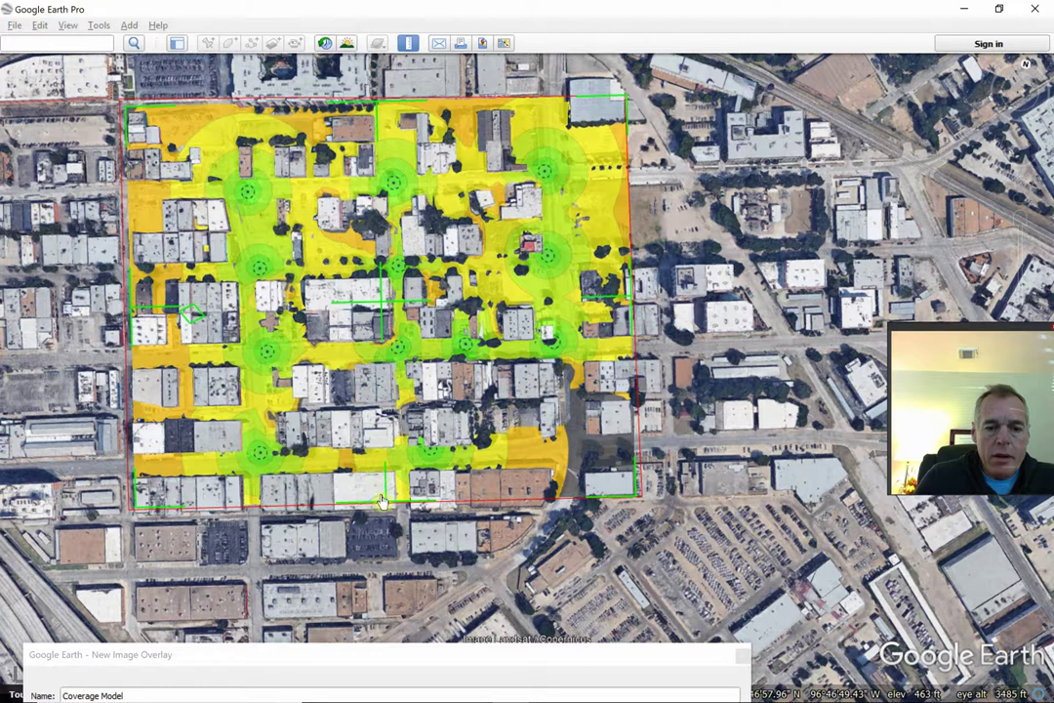
pyautogui.moveTo(388, 501); pyautogui.dragTo(363, 511)
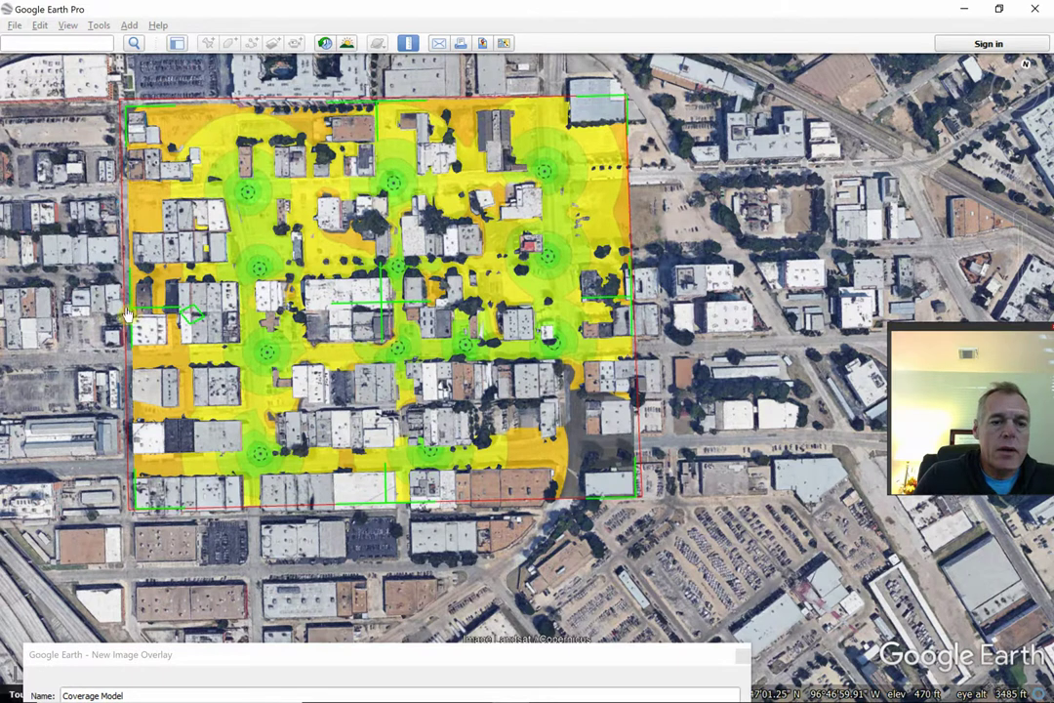
pyautogui.moveTo(125, 314); pyautogui.dragTo(118, 315)
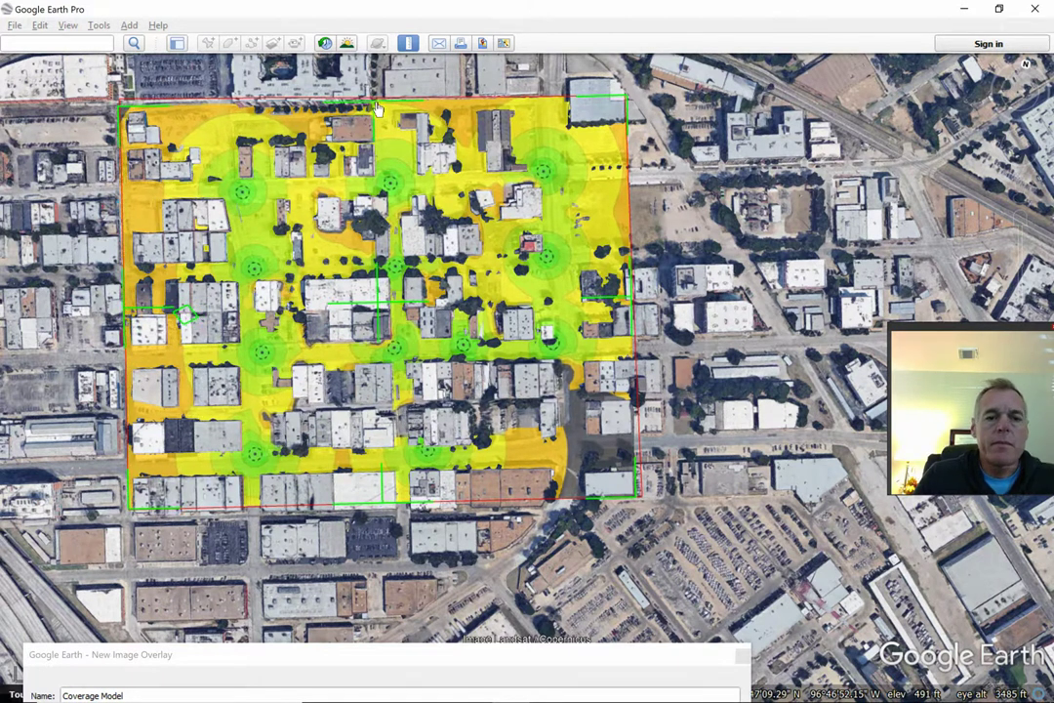
# Step: Readjust the overlay's top and right edges to match the red outline, and show the sidebar again
pyautogui.moveTo(378, 109); pyautogui.dragTo(377, 98)
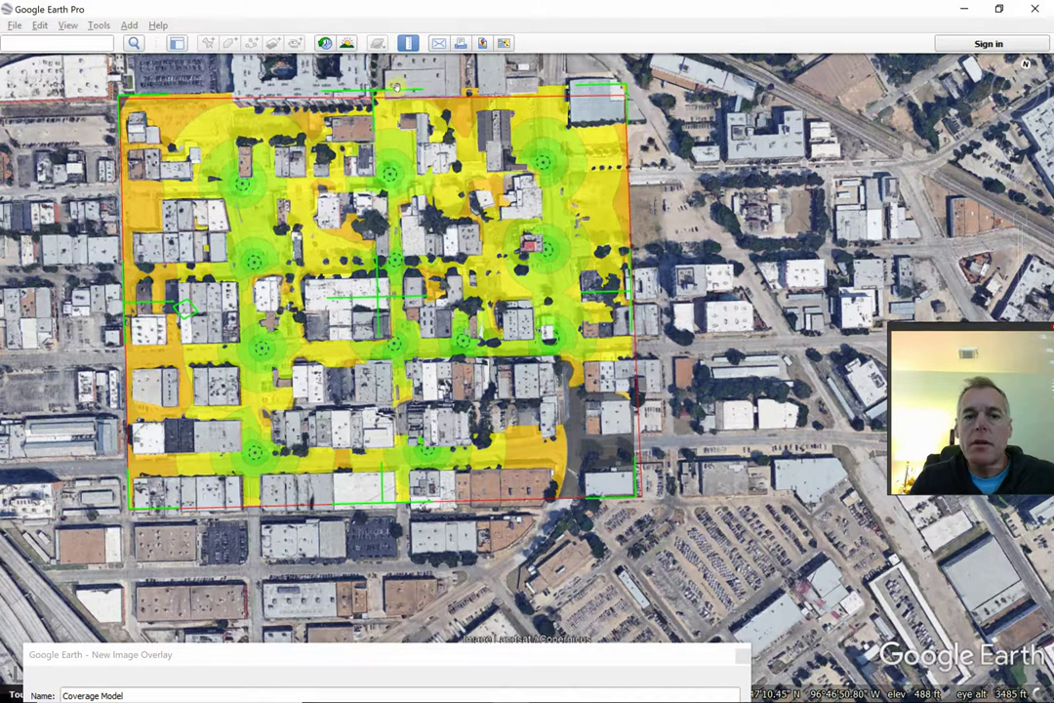
pyautogui.moveTo(377, 95); pyautogui.dragTo(397, 115)
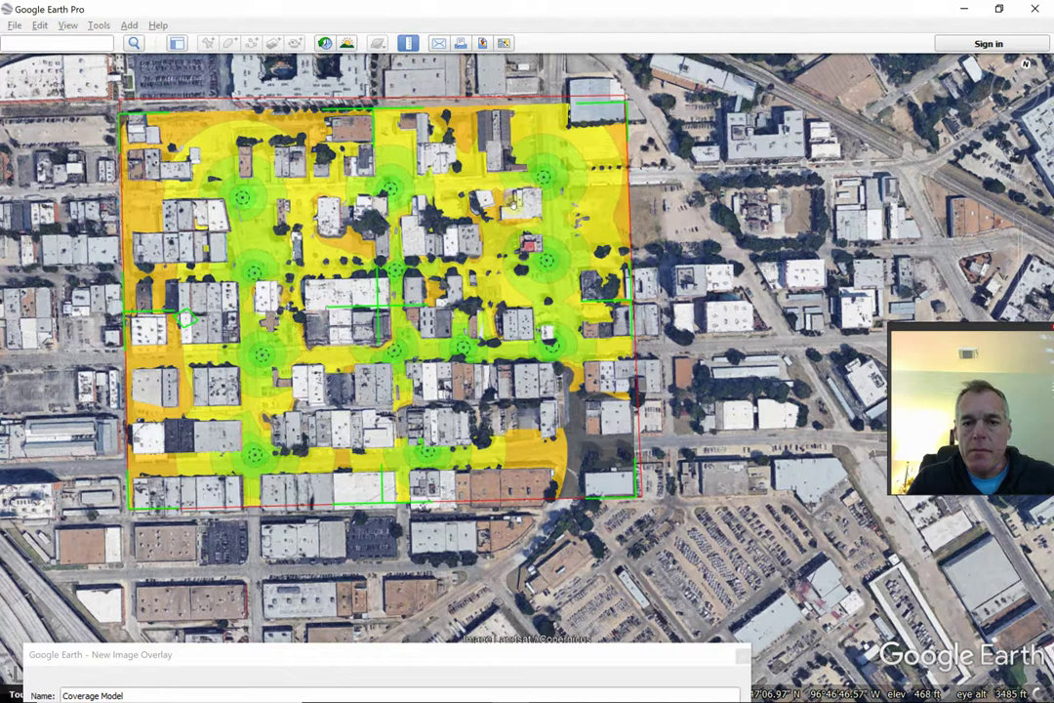
pyautogui.moveTo(631, 309); pyautogui.dragTo(635, 310)
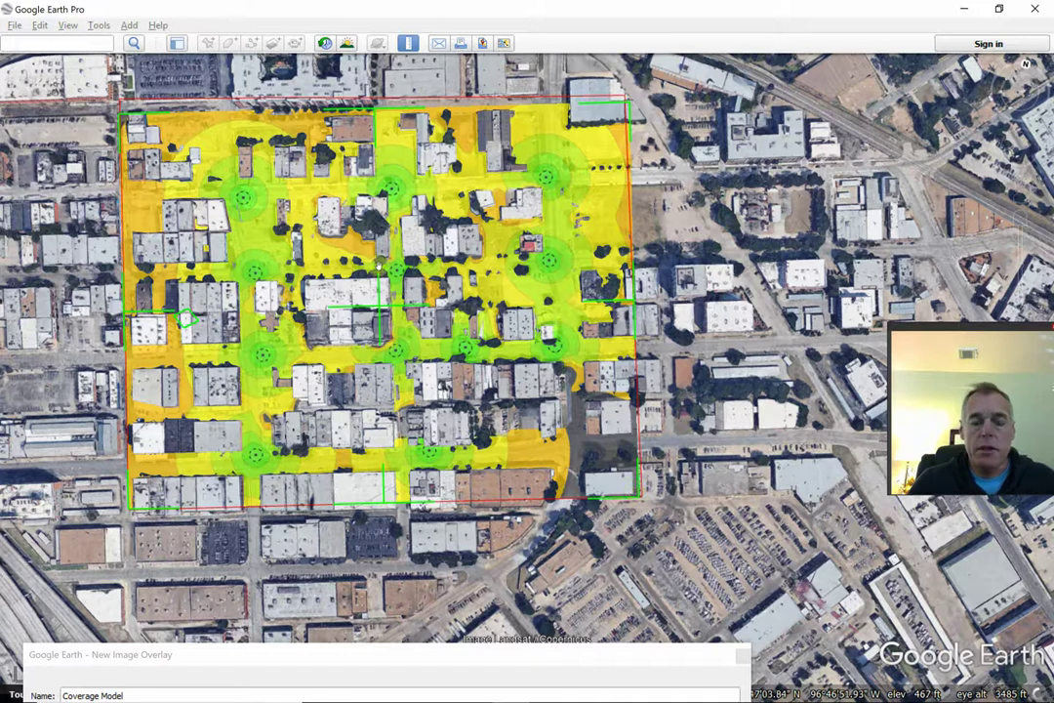
pyautogui.moveTo(405, 101)
pyautogui.mouseDown()
pyautogui.moveTo(317, 95)
pyautogui.moveTo(377, 99)
pyautogui.moveTo(389, 112)
pyautogui.mouseUp()
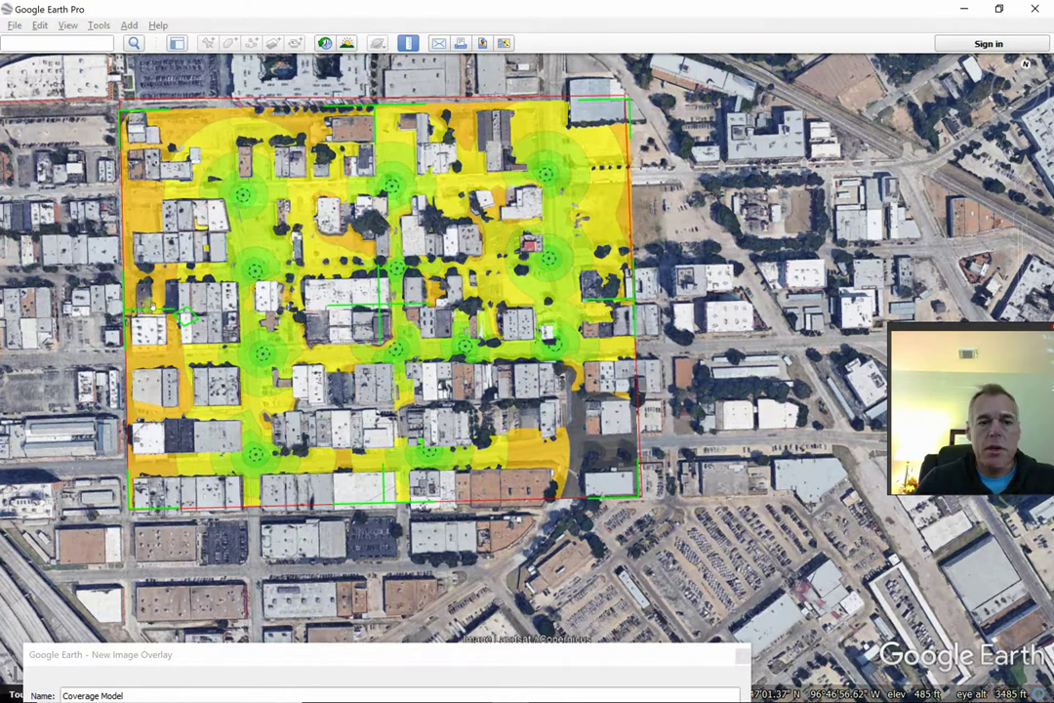
pyautogui.click(177, 44)
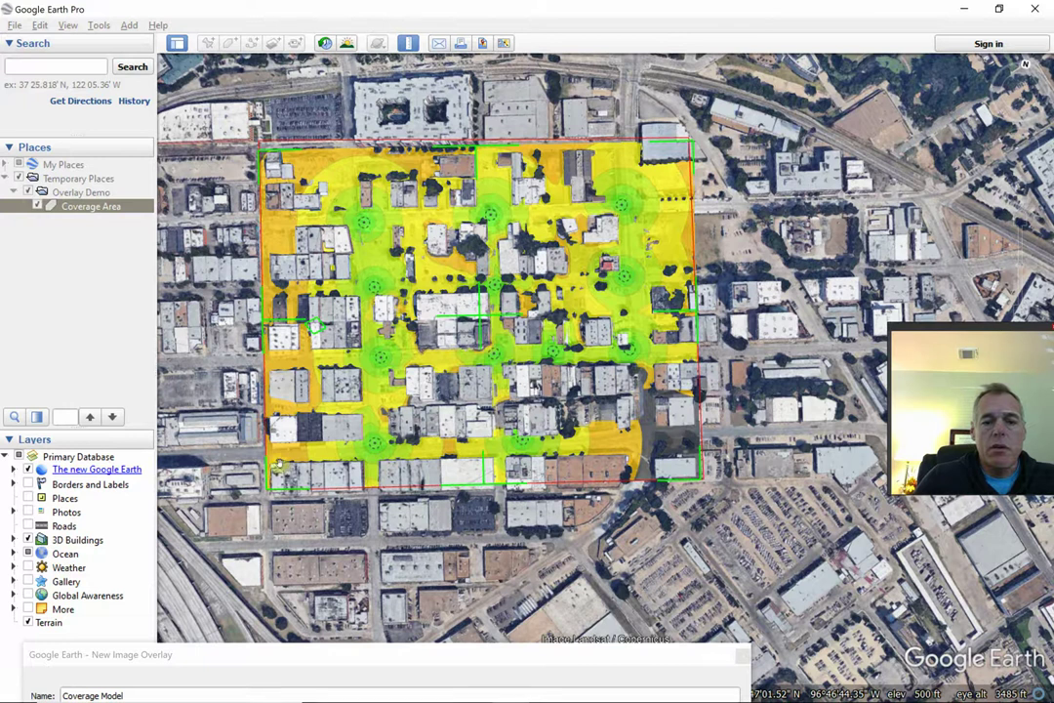
# Step: Save the Coverage Model overlay and turn off the Coverage Area outline
pyautogui.moveTo(331, 655); pyautogui.dragTo(424, 156)
pyautogui.click(775, 563)
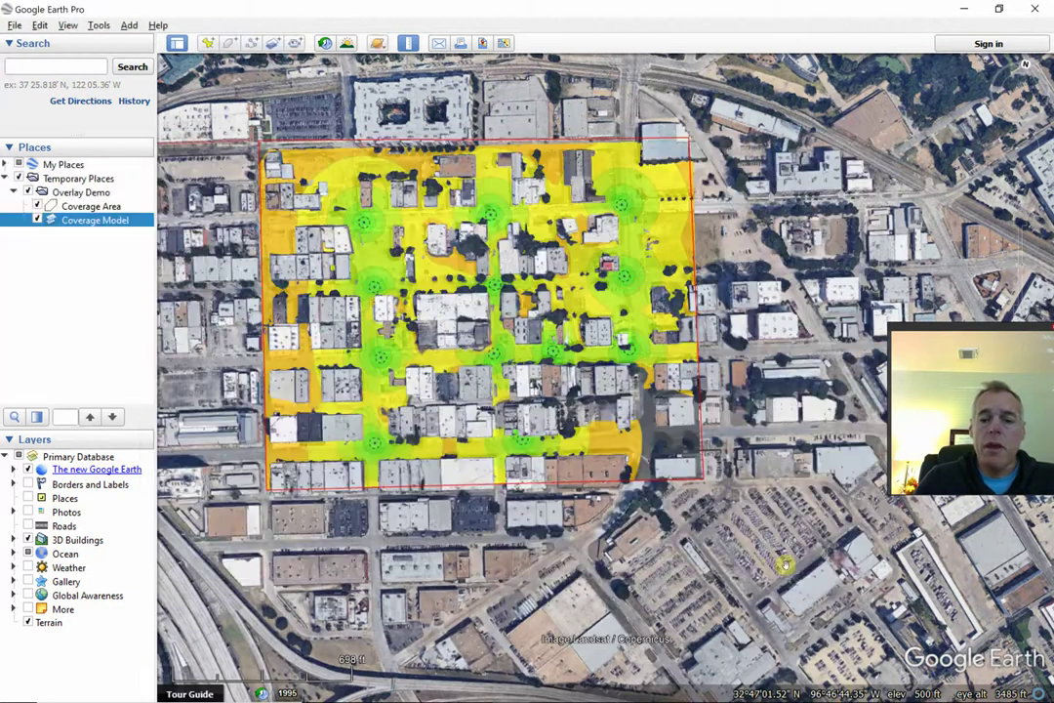
pyautogui.click(37, 207)
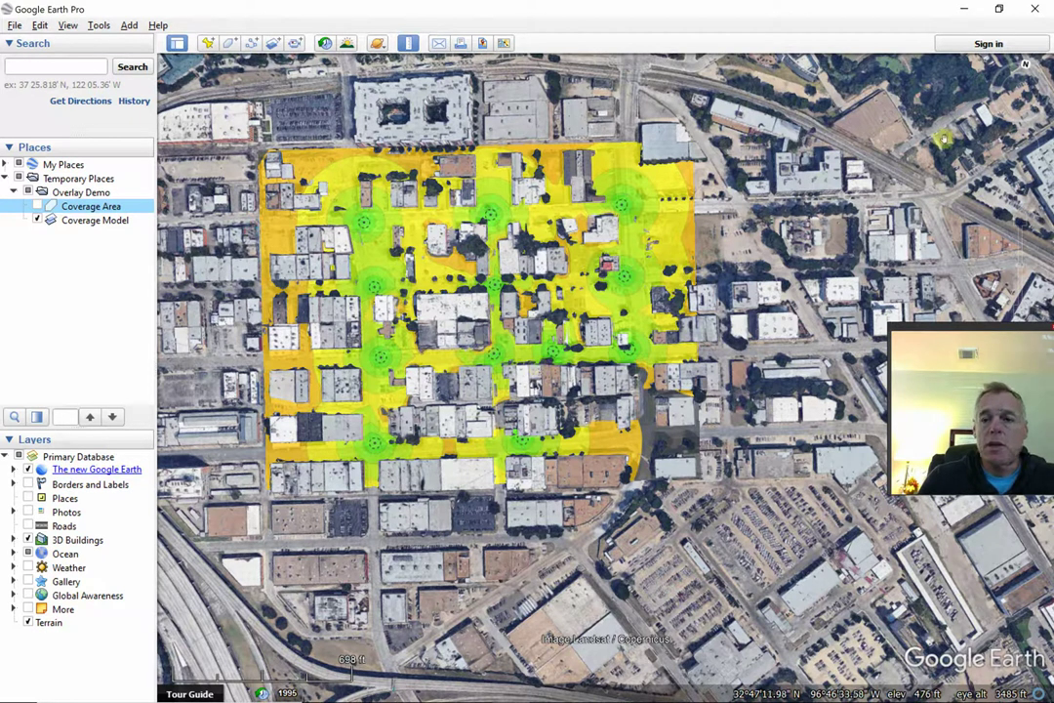
# Step: Tilt the map from the top-down view toward the horizon to look at the Coverage Model overlay in 3D
pyautogui.moveTo(1020, 82)
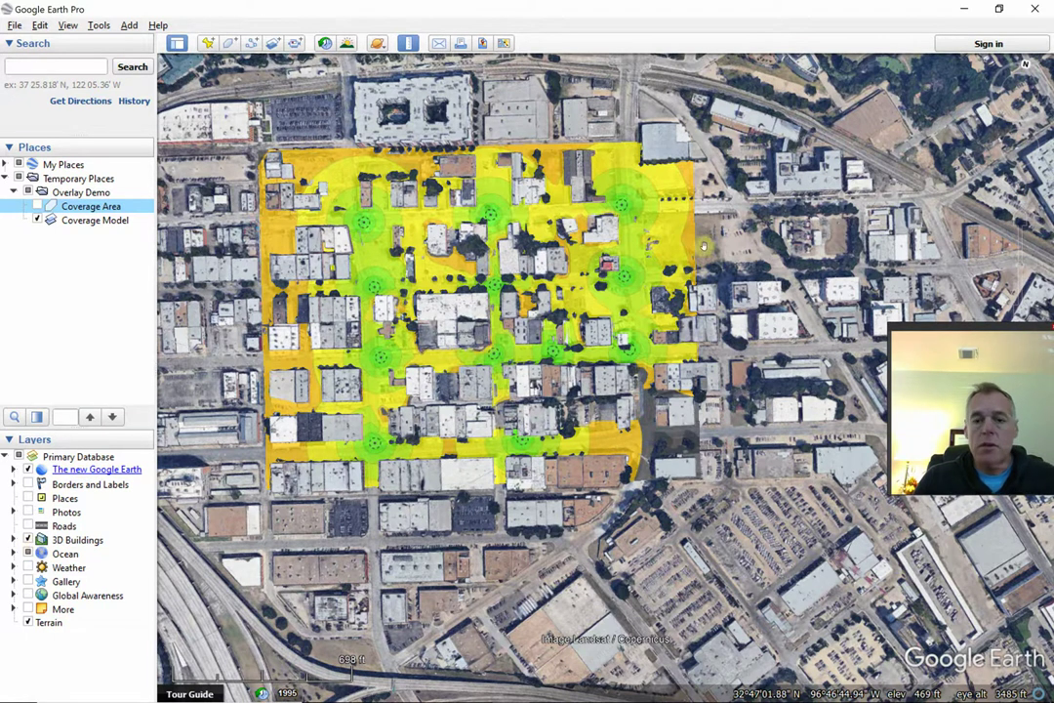
pyautogui.moveTo(1015, 115)
pyautogui.click(1024, 93)
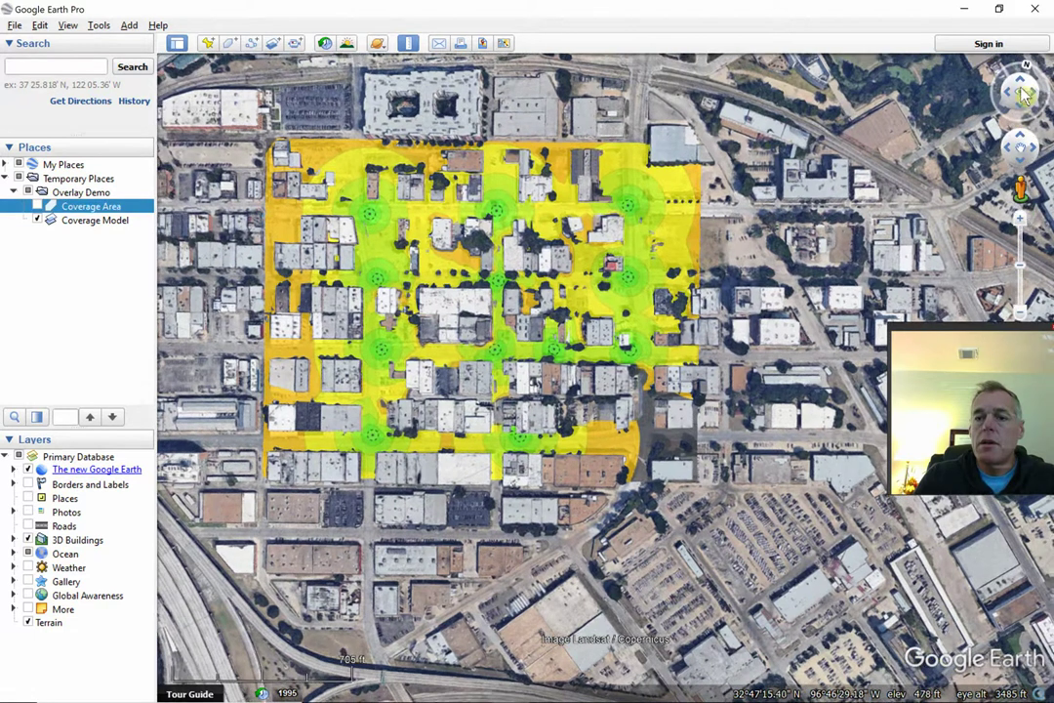
pyautogui.click(1025, 91)
pyautogui.click(1025, 90)
pyautogui.click(1025, 88)
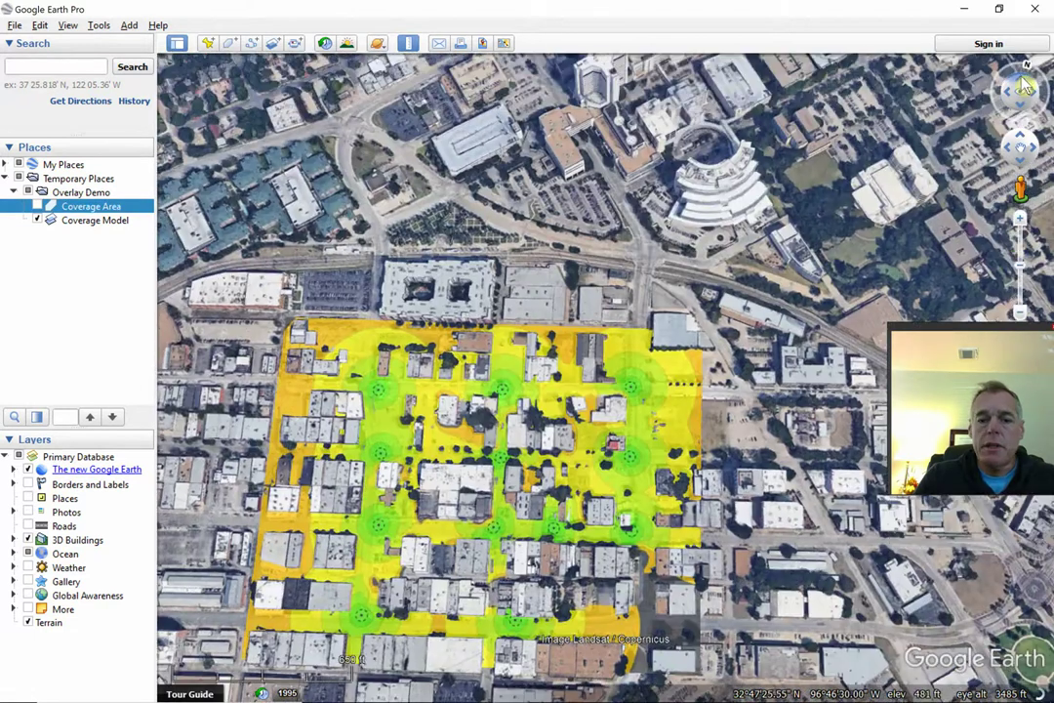
pyautogui.click(1025, 85)
pyautogui.click(1025, 86)
pyautogui.click(1025, 85)
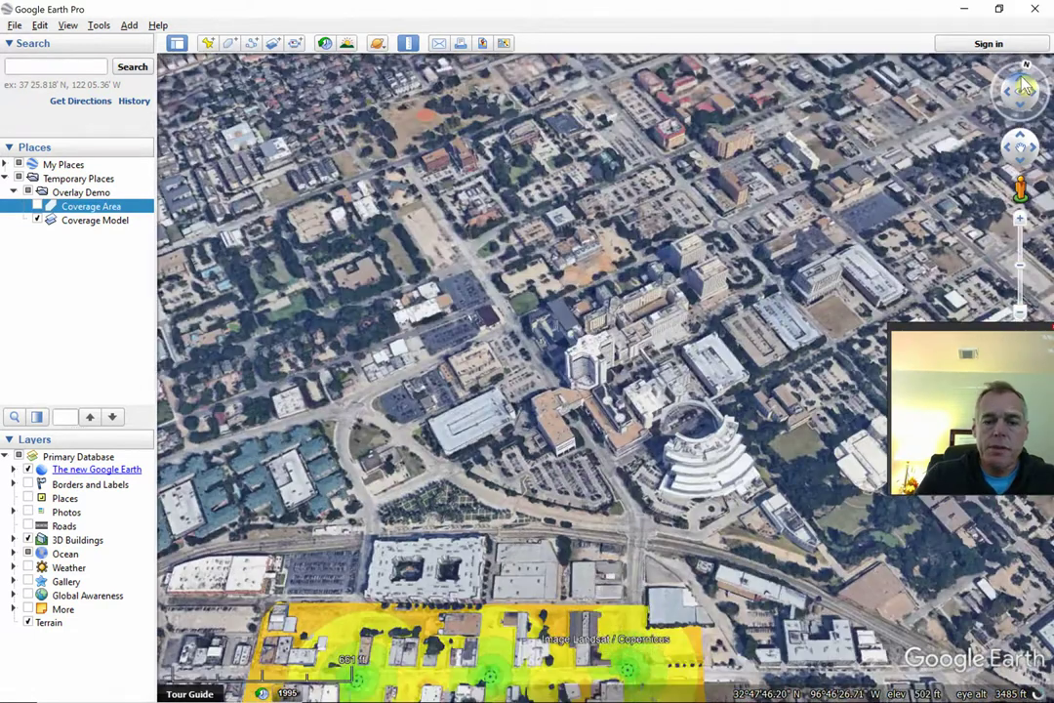
pyautogui.click(1025, 86)
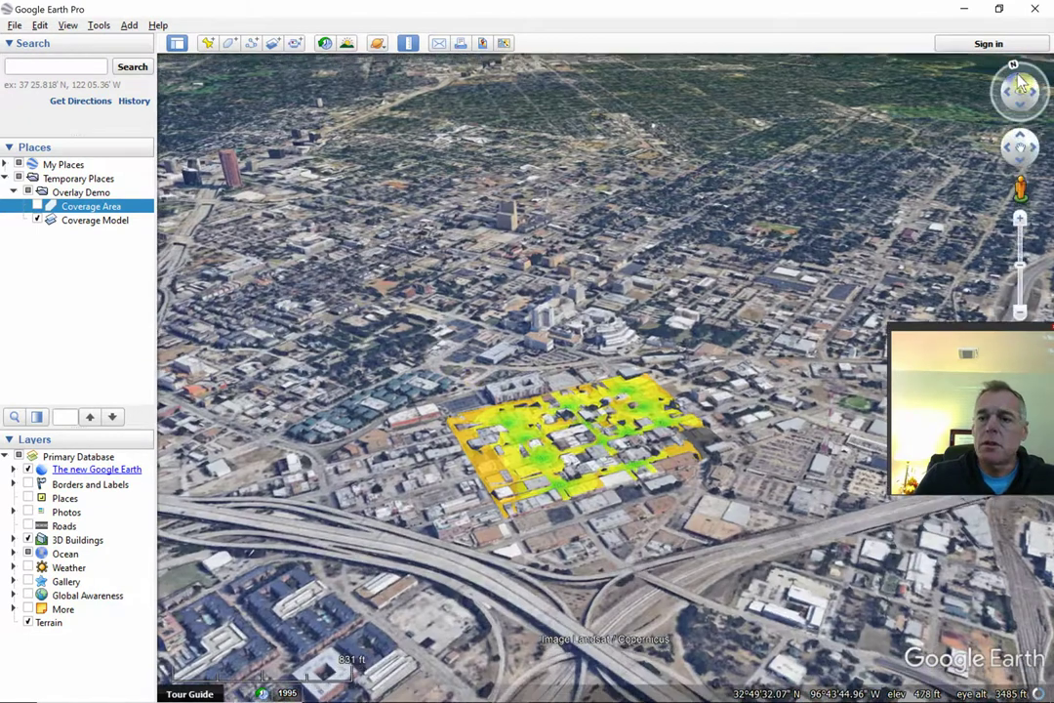
pyautogui.click(1021, 86)
pyautogui.scroll(-5, 699, 216)
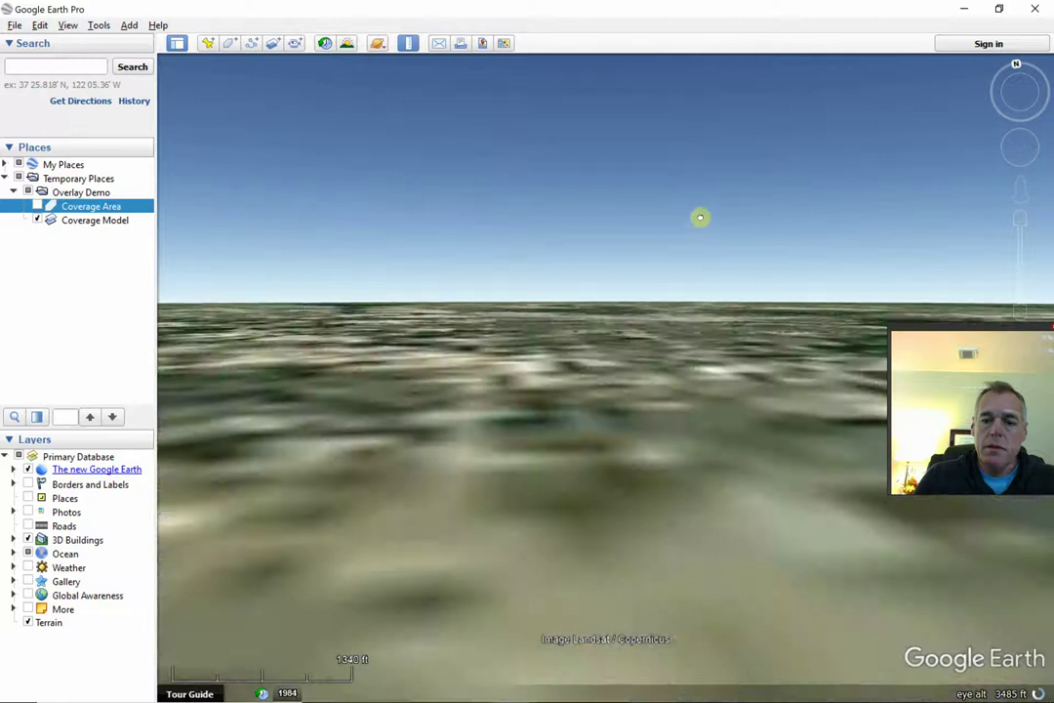
# Step: Inspect the heatmap up close at a low angle, moving across the streets between the 3D buildings
pyautogui.scroll(5, 624, 429)
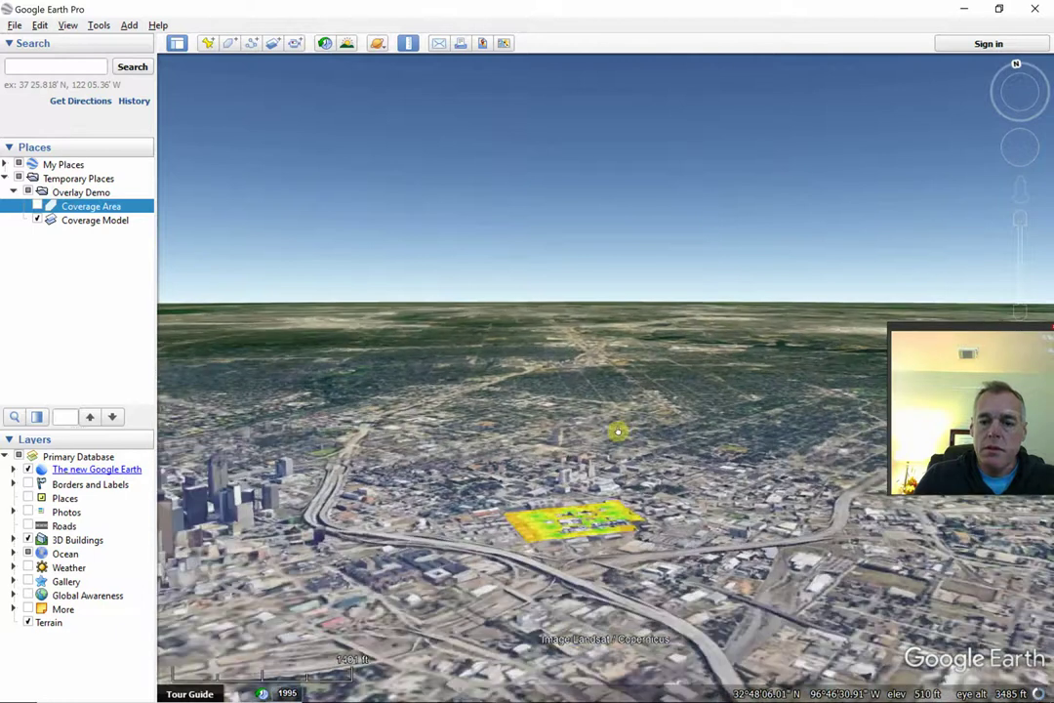
pyautogui.scroll(4, 563, 614)
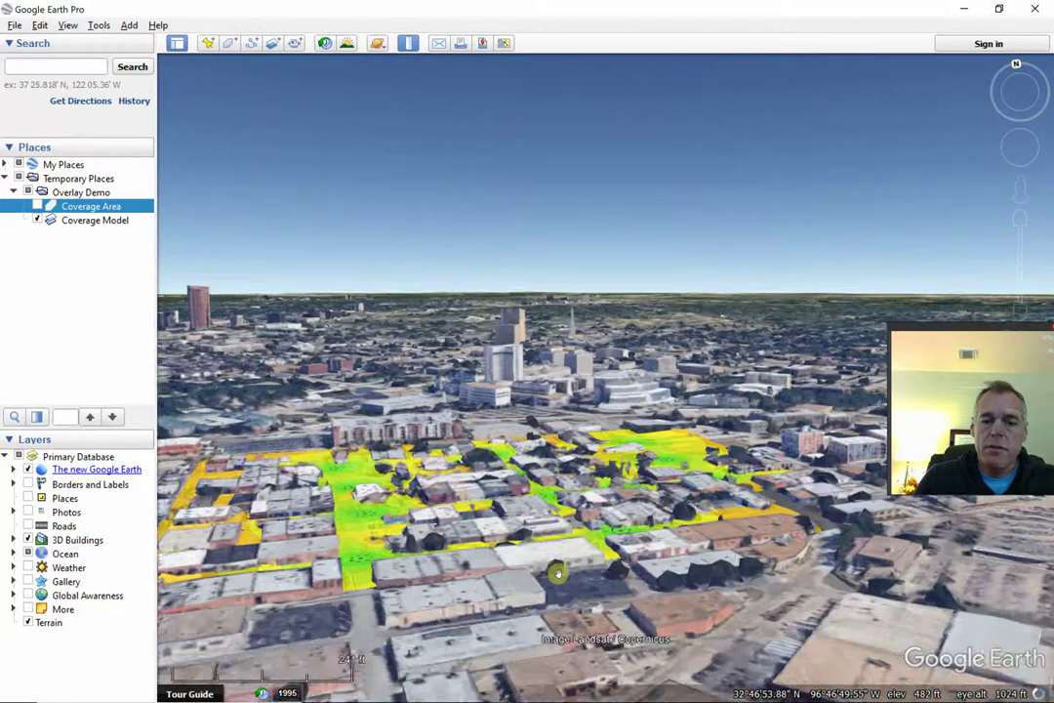
pyautogui.scroll(3, 524, 537)
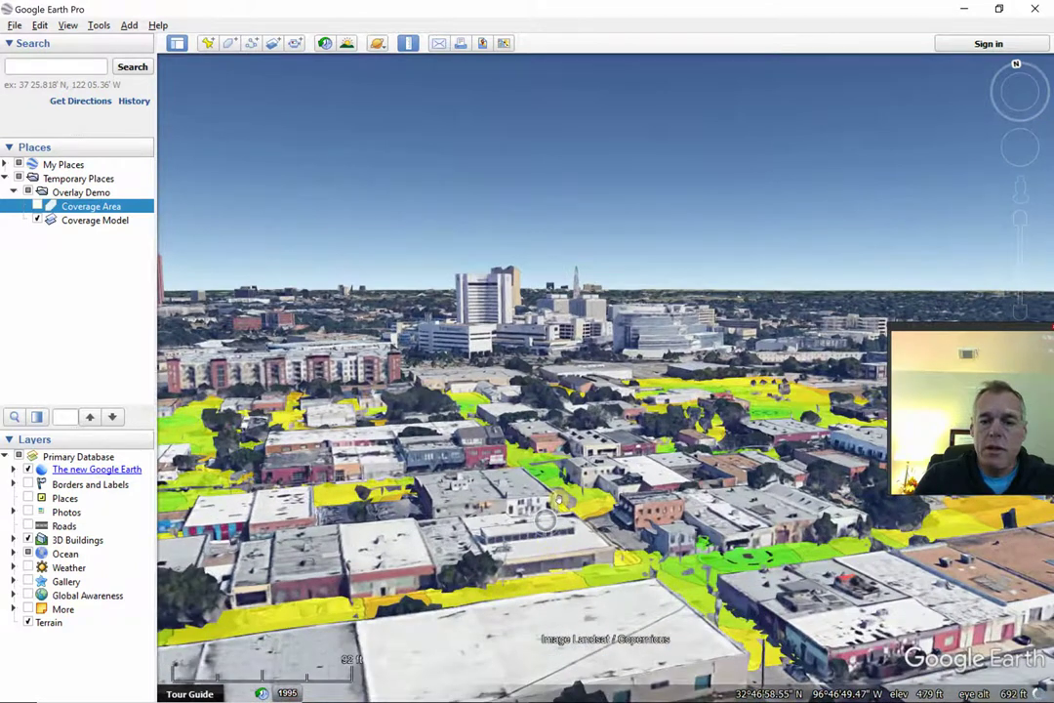
pyautogui.scroll(3, 560, 498)
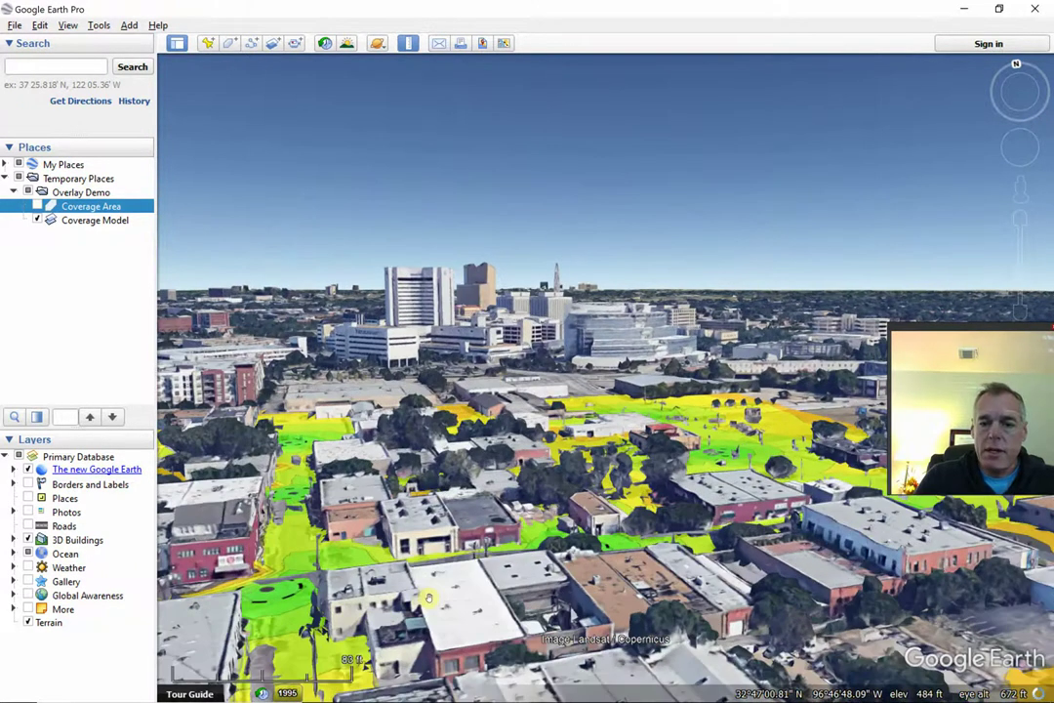
pyautogui.scroll(2, 427, 598)
pyautogui.scroll(2, 440, 631)
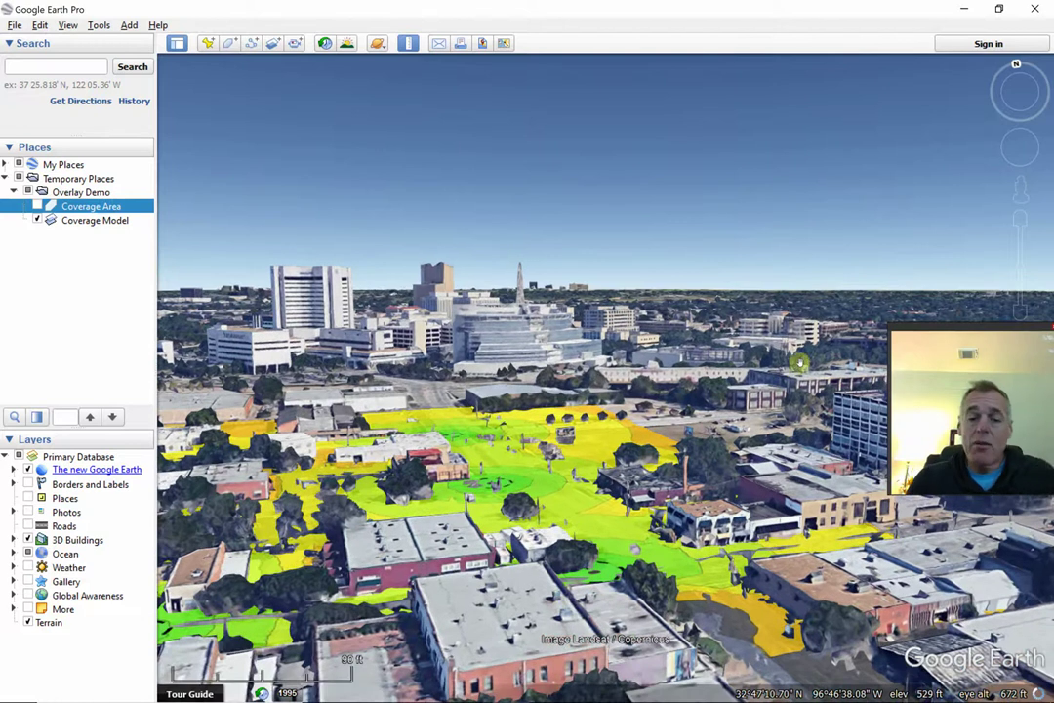
# Step: Examine the modelled coverage around the access points and rooftops from a steeper oblique angle
pyautogui.click(1024, 112)
pyautogui.click(1024, 112)
pyautogui.click(1026, 113)
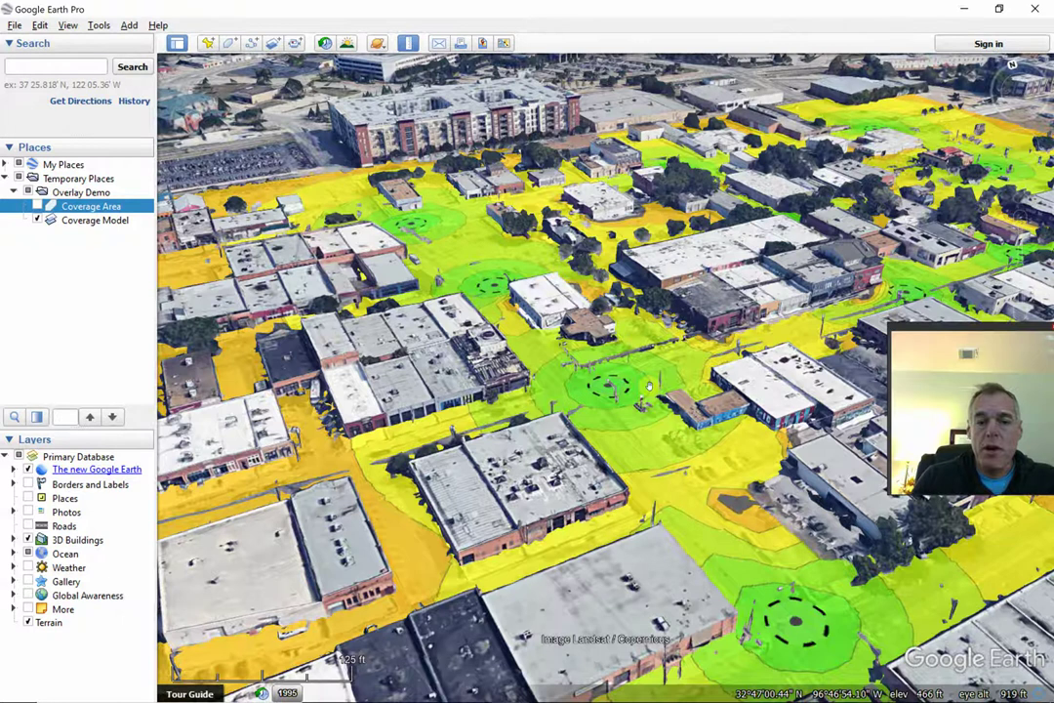
pyautogui.moveTo(648, 386); pyautogui.dragTo(595, 390)
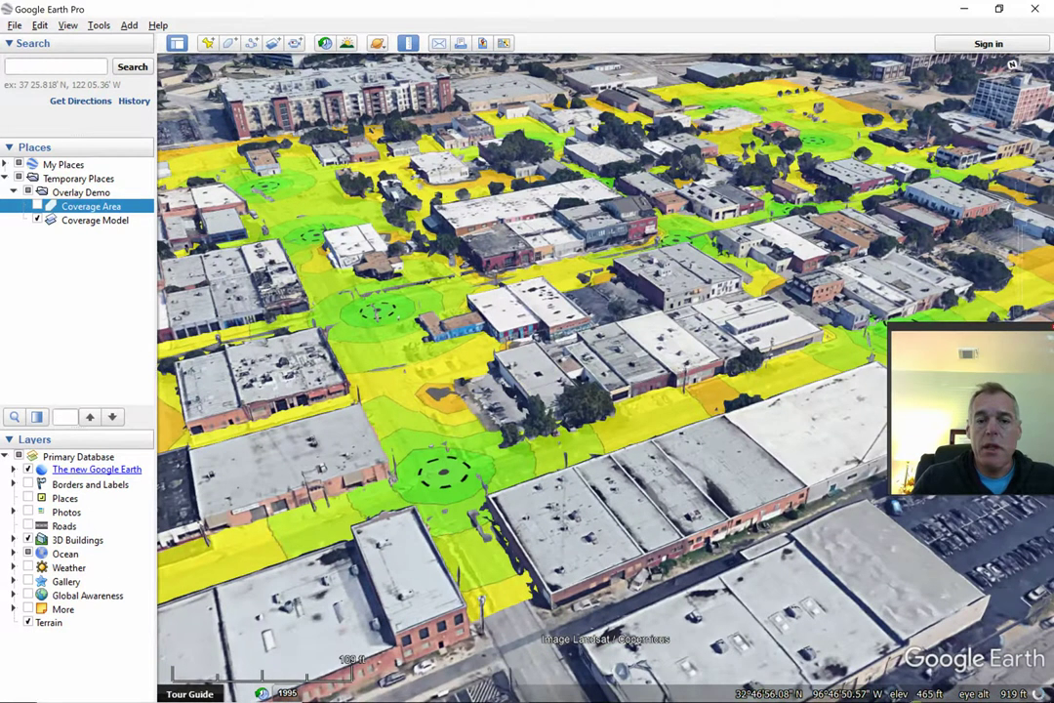
pyautogui.moveTo(635, 689)
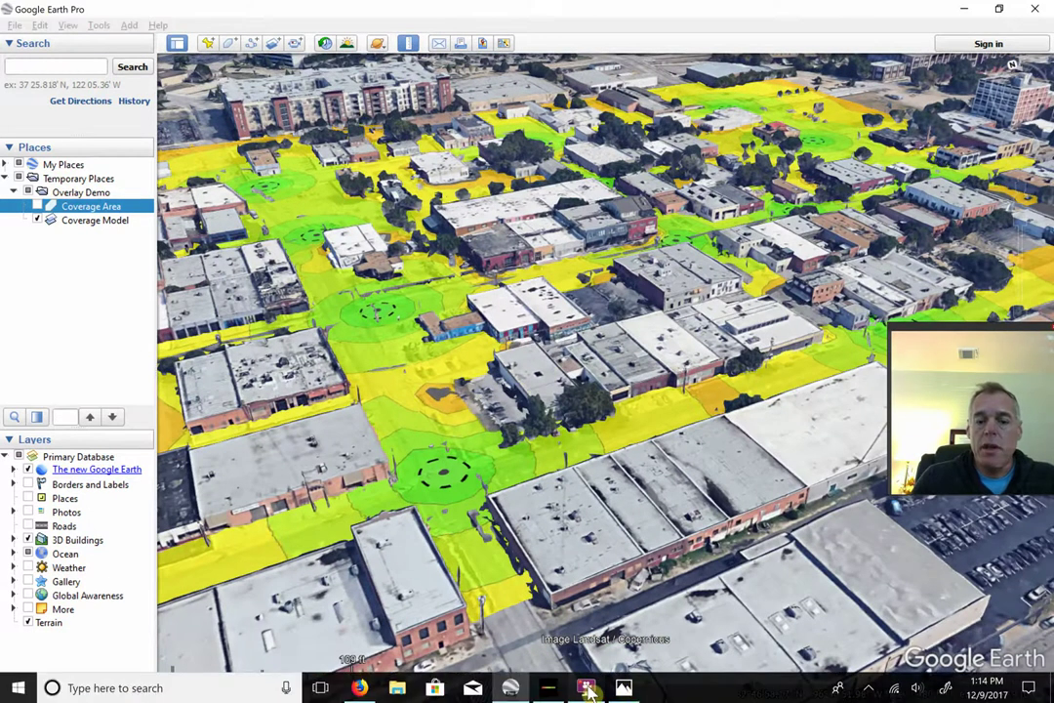